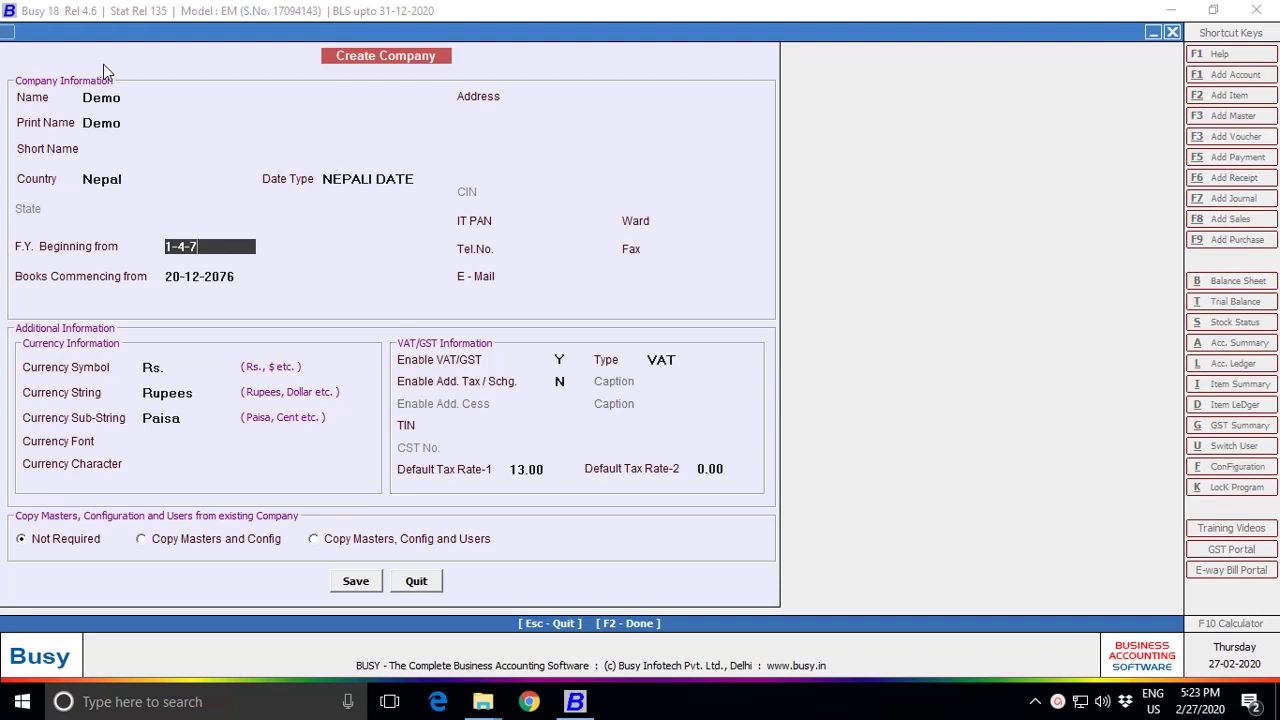
Step: Set the financial year beginning and books commencing dates to 01-04-2076 and save the new Demo company
key(Return)
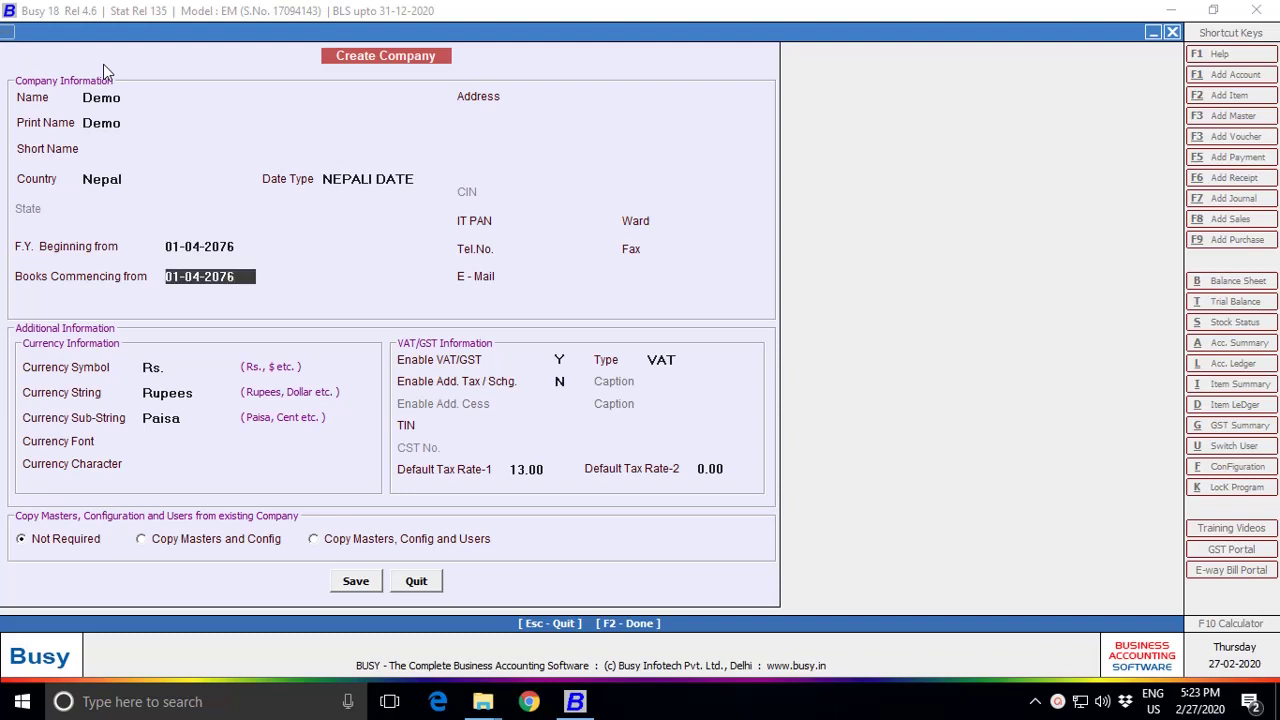
key(F2)
key(Return)
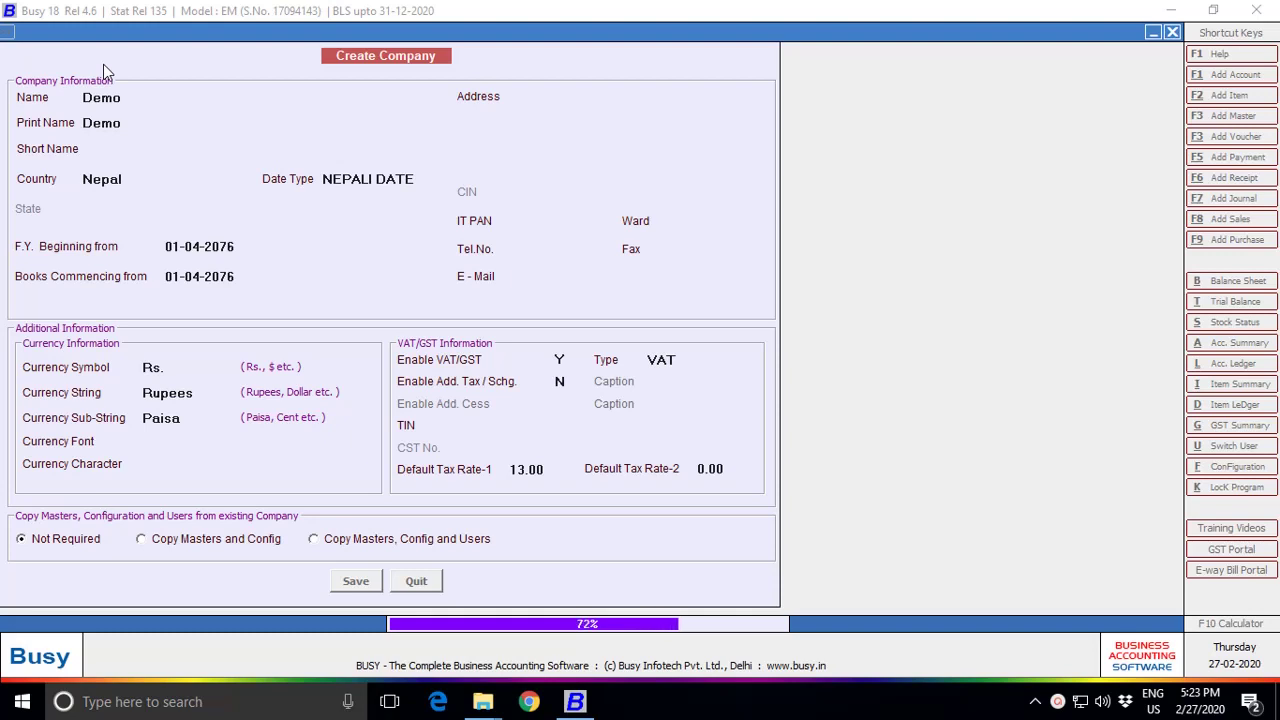
key(Return)
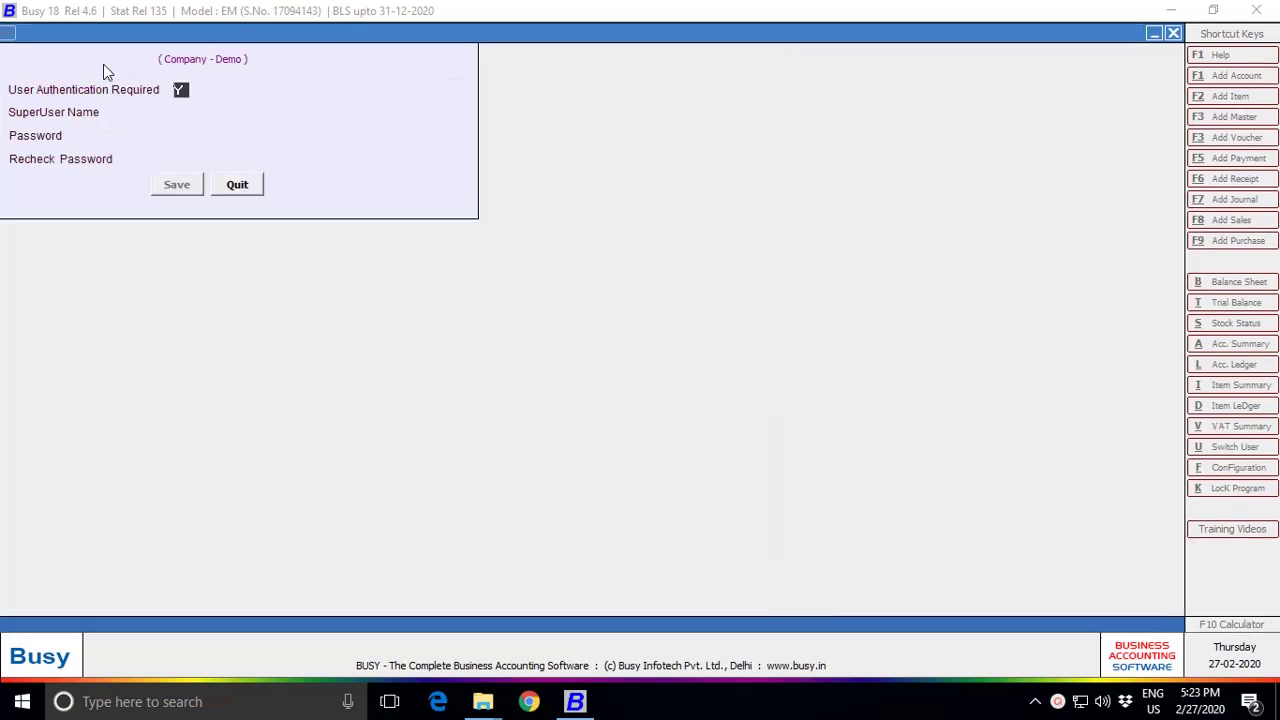
Step: Set User Authentication Required to N for the Demo company and continue to its feature options
text(N)
key(Return)
key(Return)
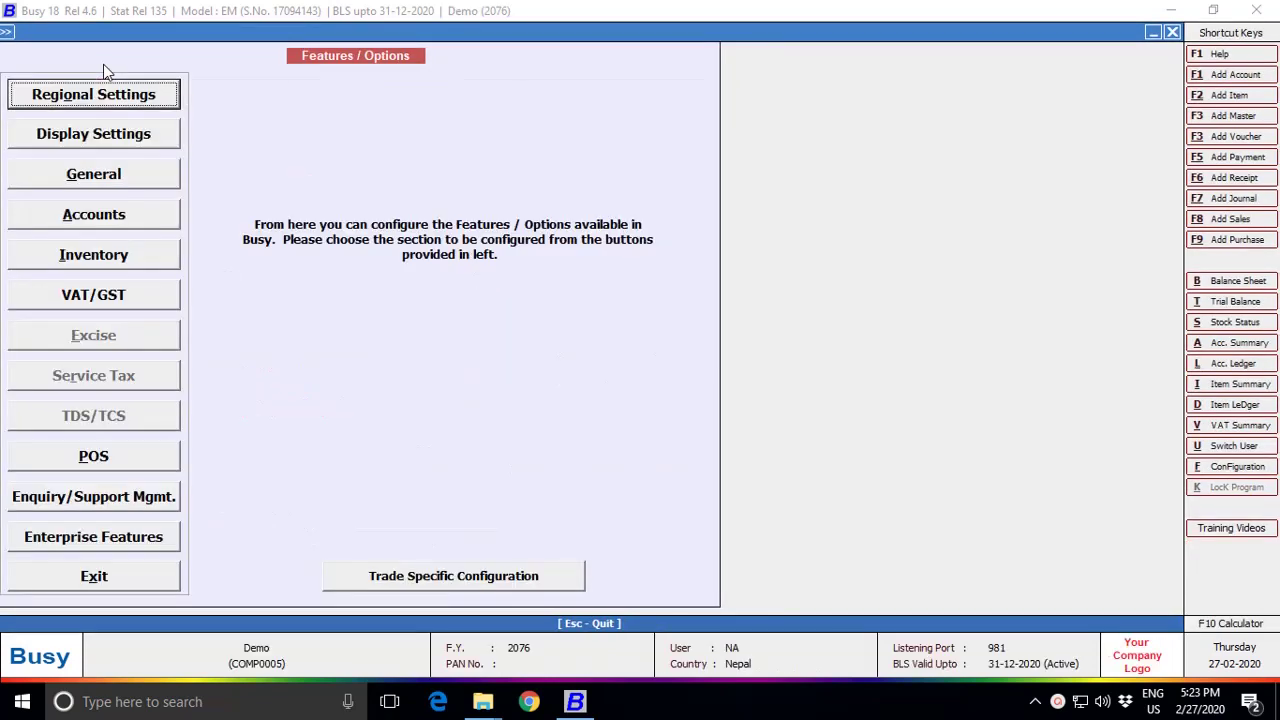
click(98, 100)
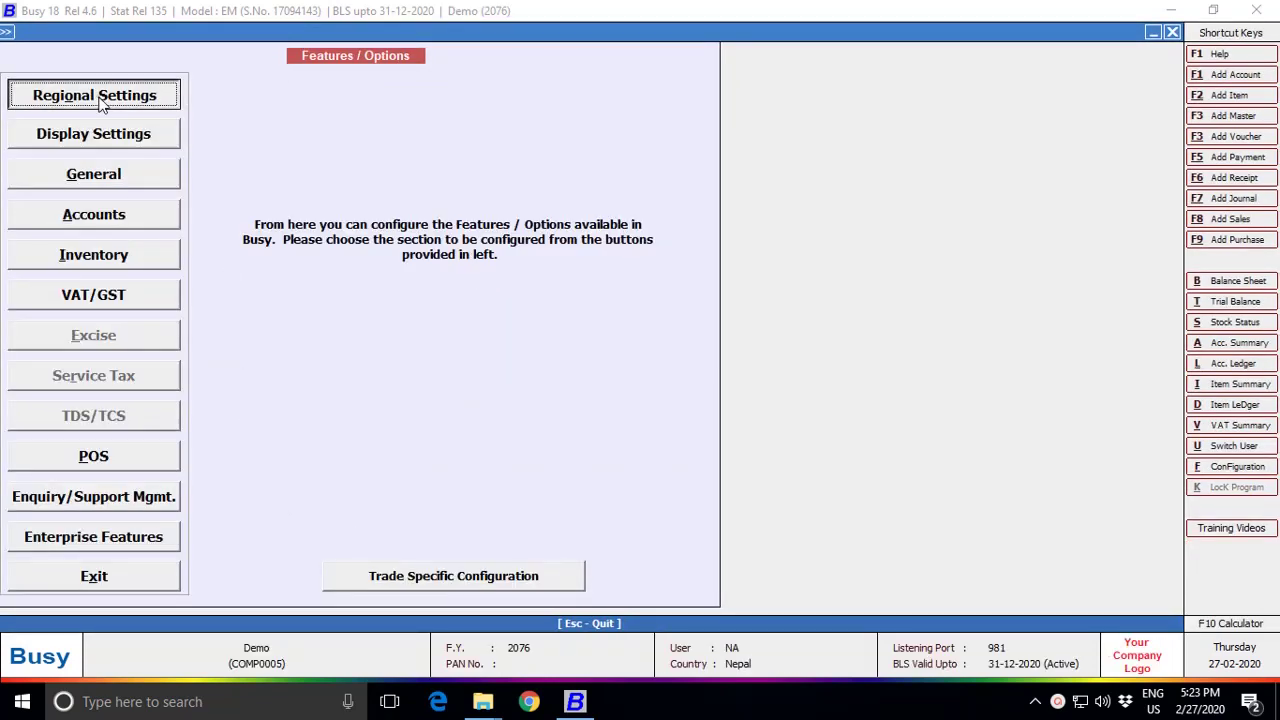
click(197, 107)
key(F2)
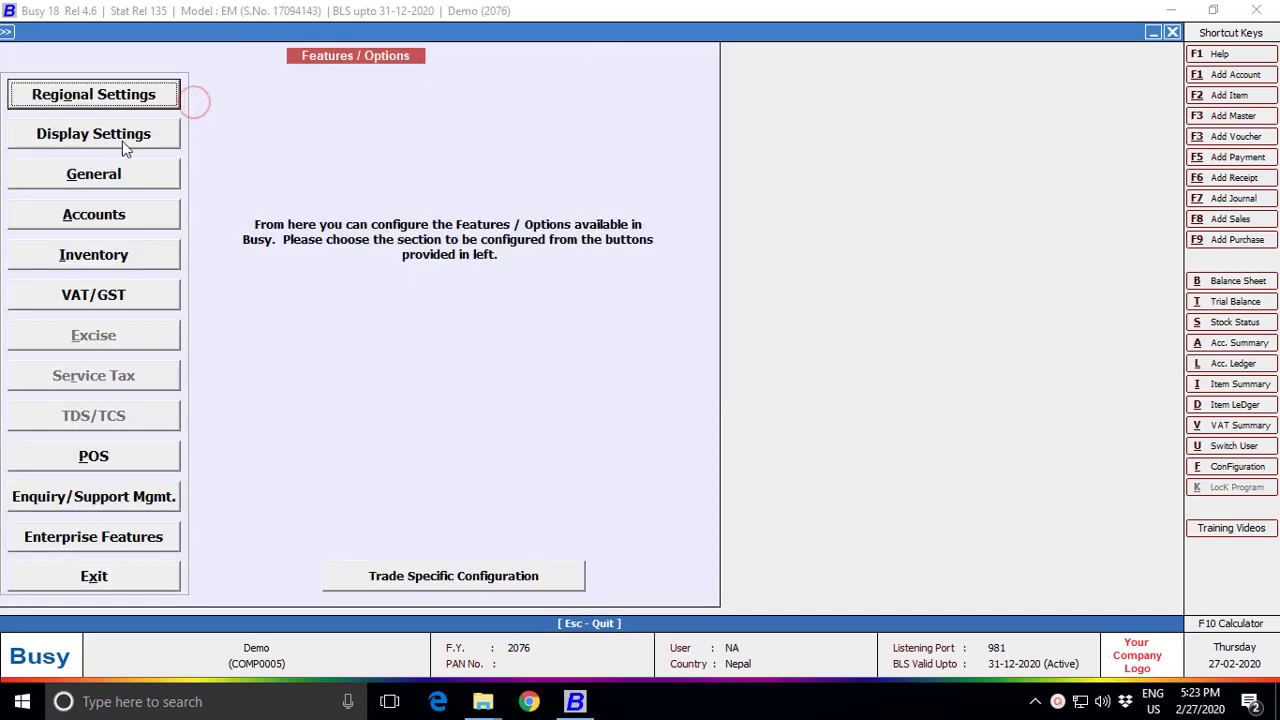
click(120, 142)
key(Escape)
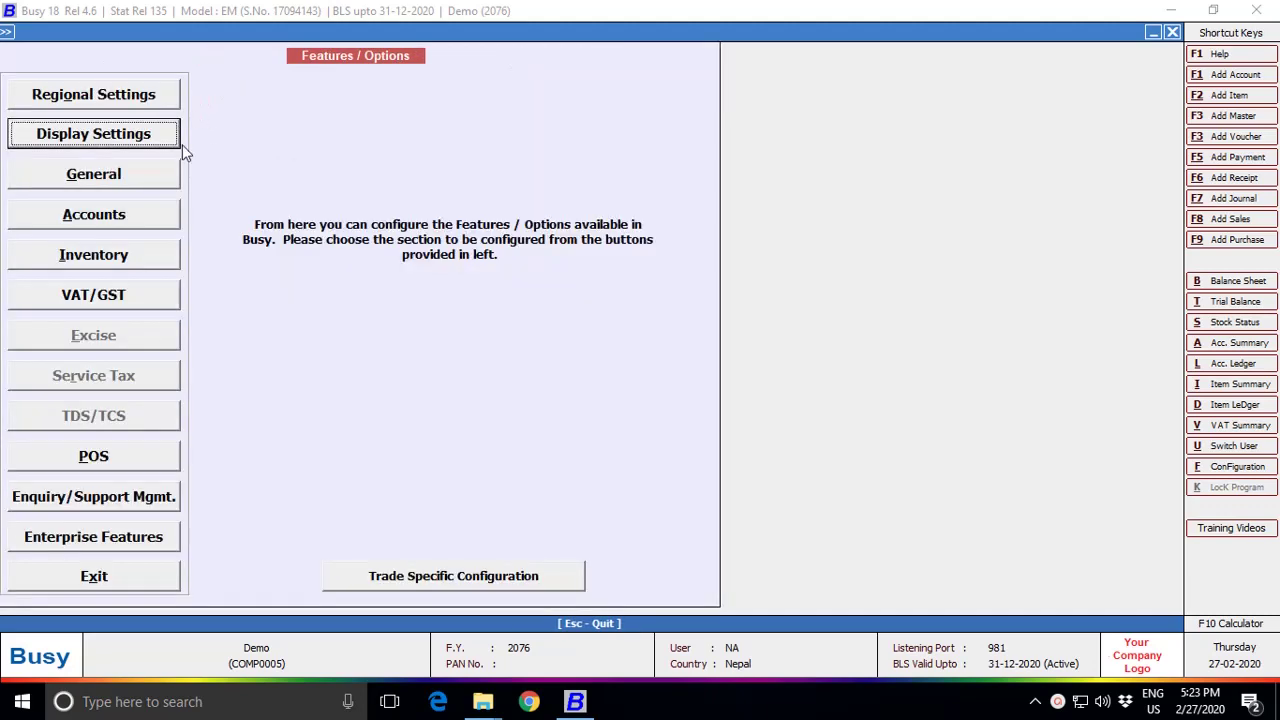
Step: In the General options, set exported files to Delete Automatically, intelligent search to High and End of List display to Y, and save
click(127, 172)
click(288, 137)
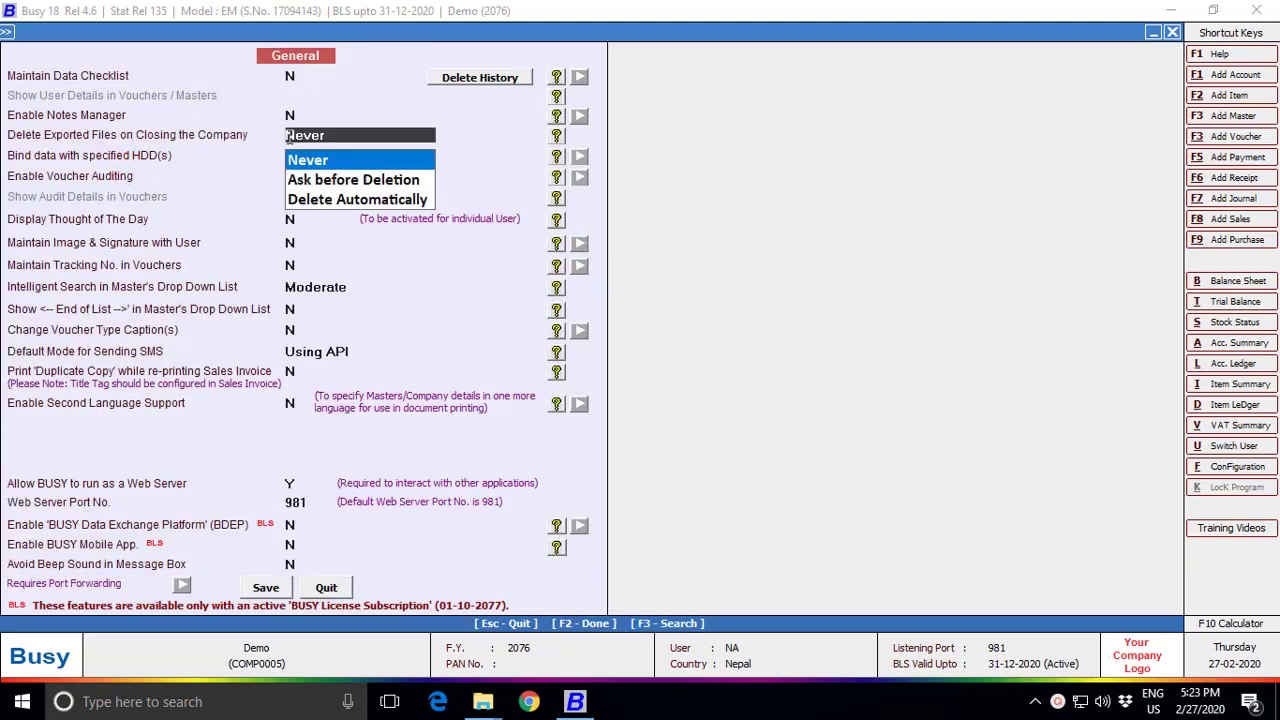
click(318, 200)
click(316, 288)
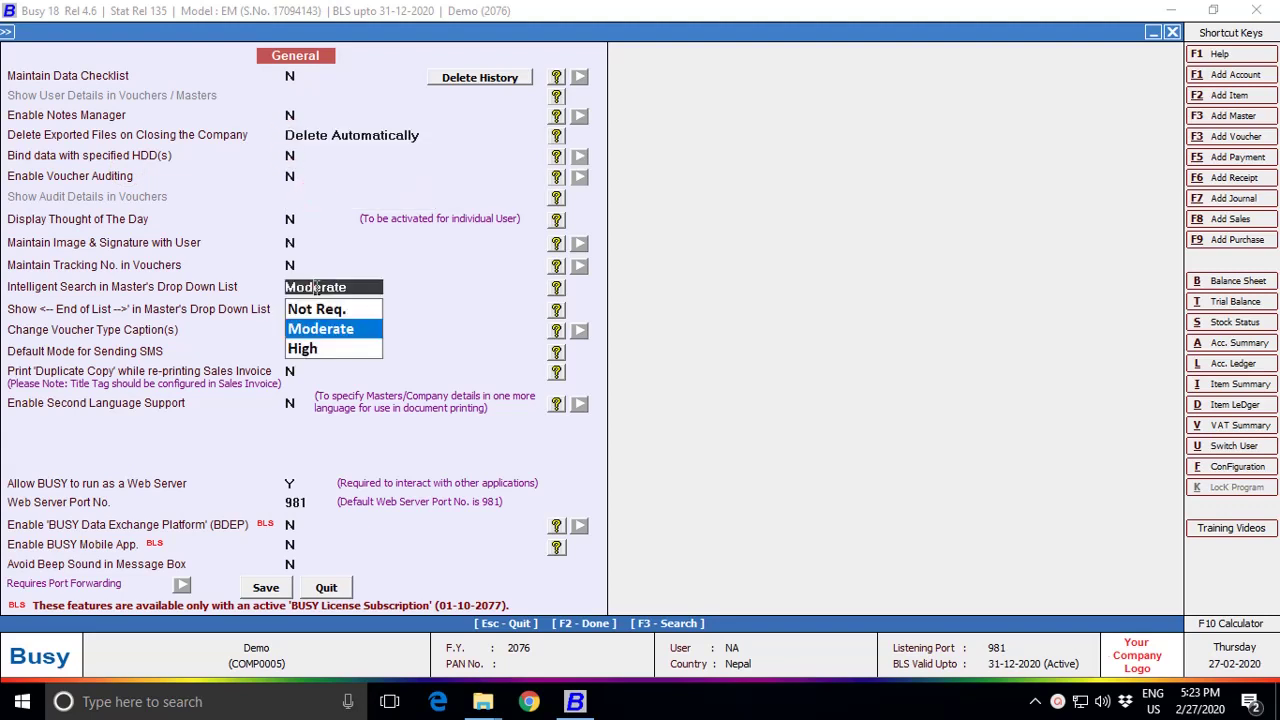
click(320, 349)
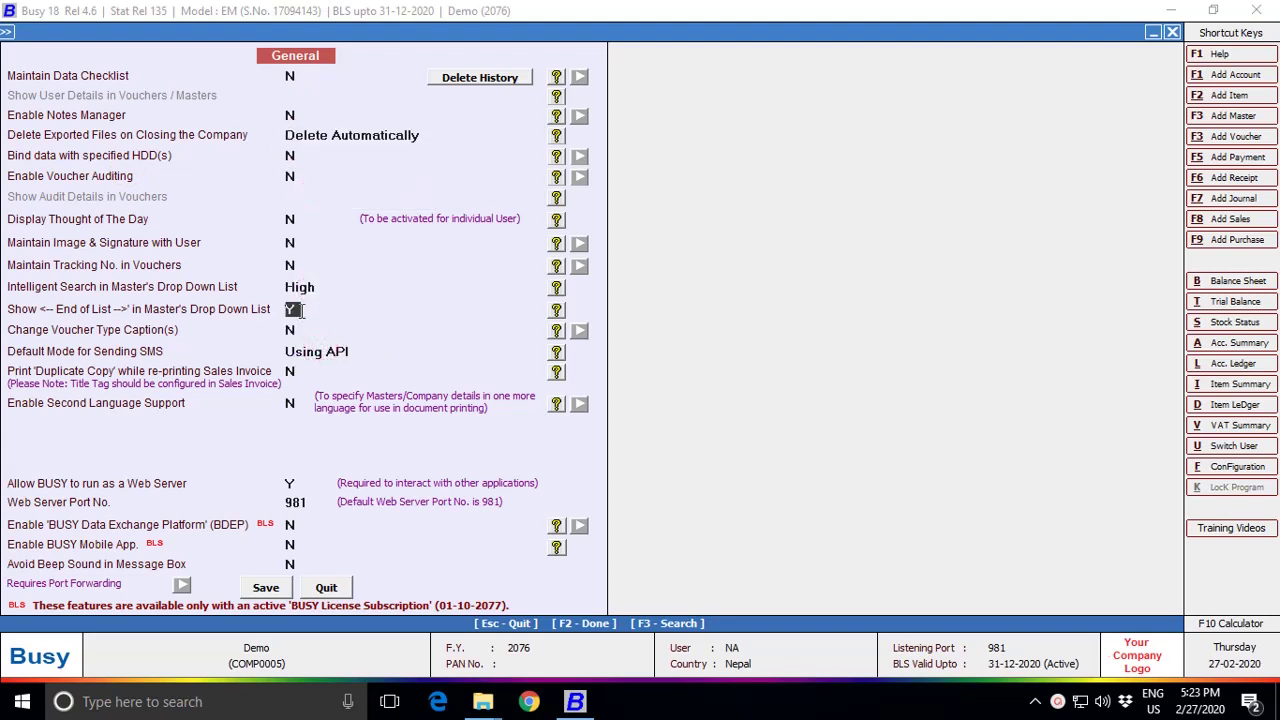
click(264, 588)
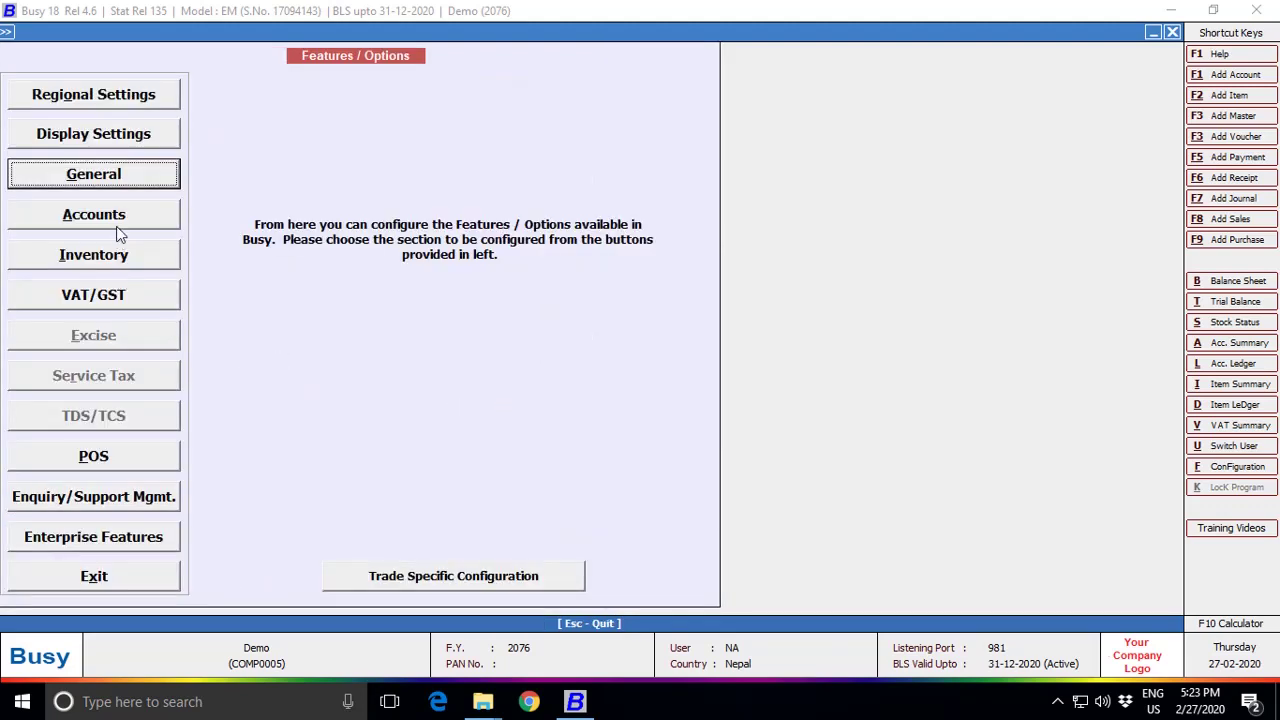
Step: Enable Account wise Interest Rate and Ledger Reconciliation in the Accounts options
click(117, 214)
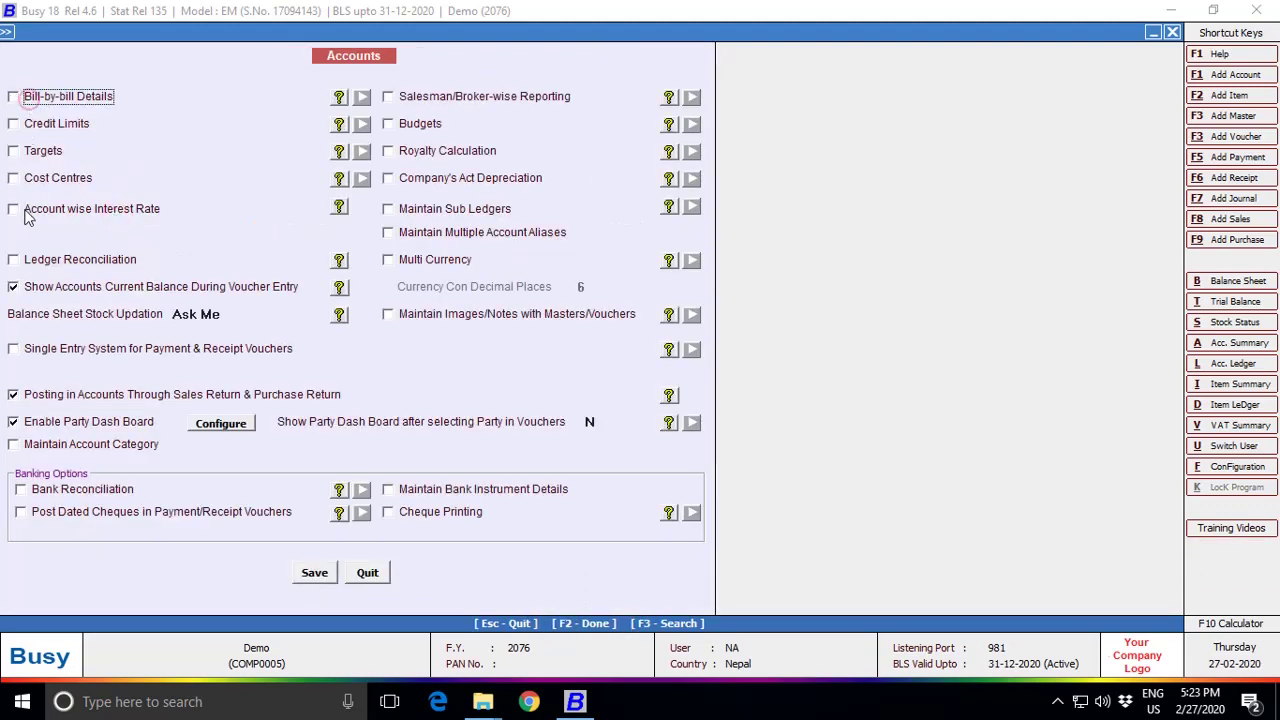
click(28, 214)
click(42, 260)
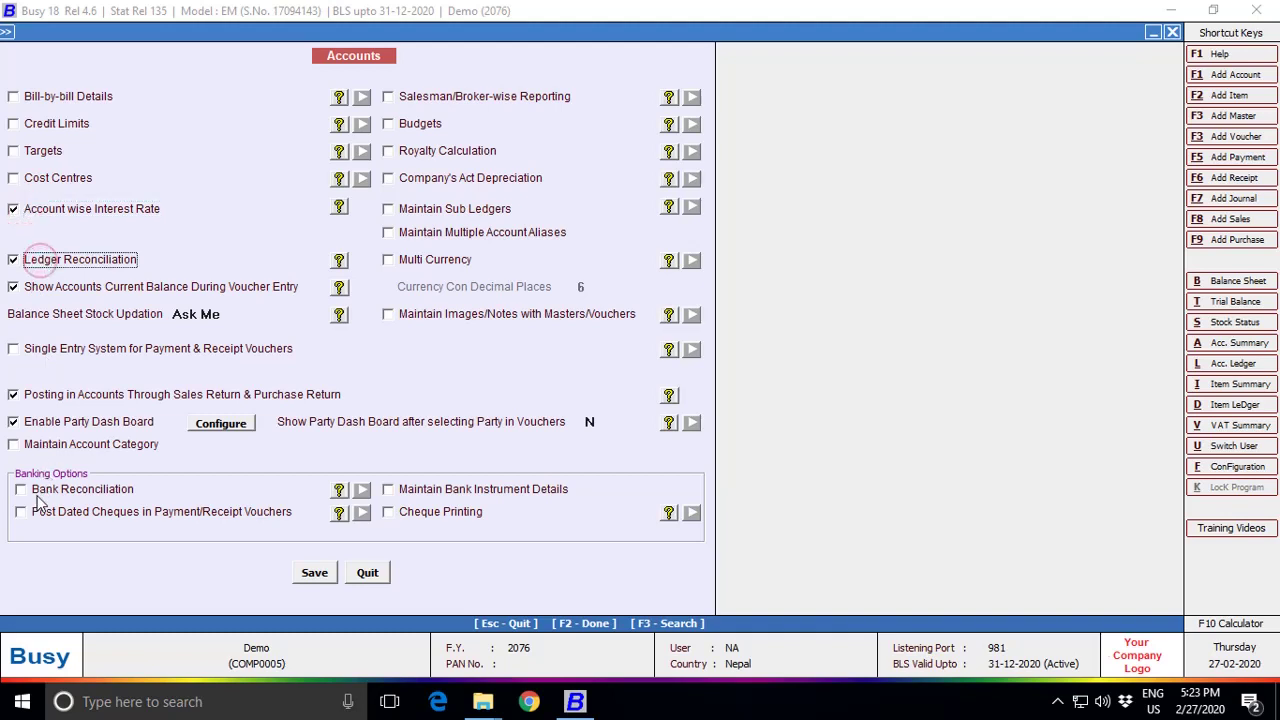
Step: Enable Bank Reconciliation, Post Dated Cheques in Payment/Receipt Vouchers and Cheque Printing, and save the Accounts options
click(38, 491)
click(46, 512)
click(396, 512)
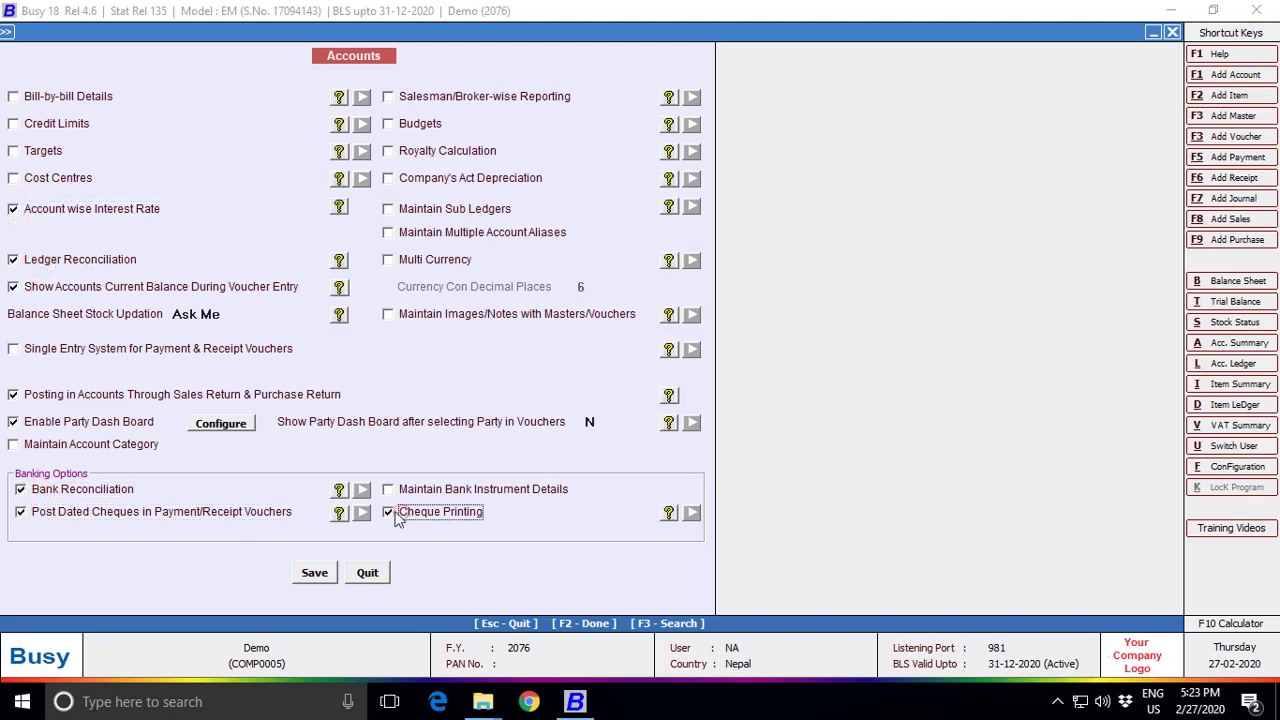
click(316, 572)
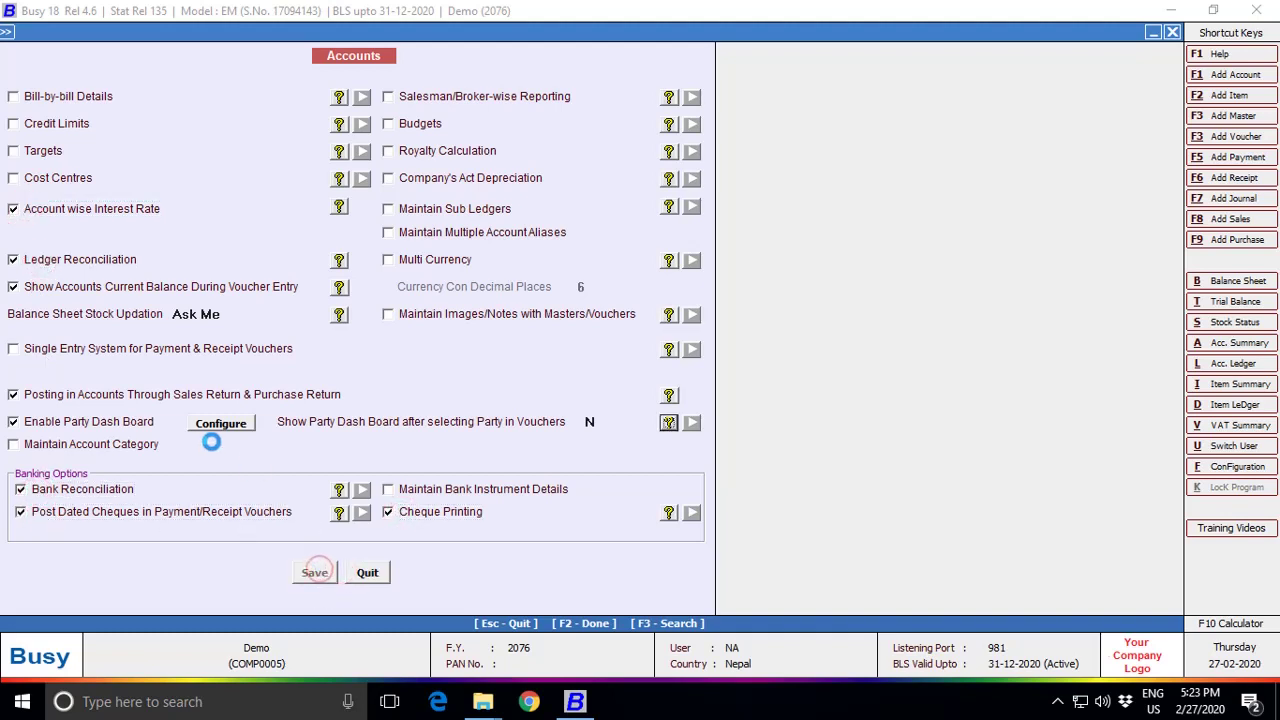
Step: In the Inventory options, disable Multi-Godown Inventory and enable Bill Sundry Narration and Skip Items Default Price during Voucher Modification
click(105, 256)
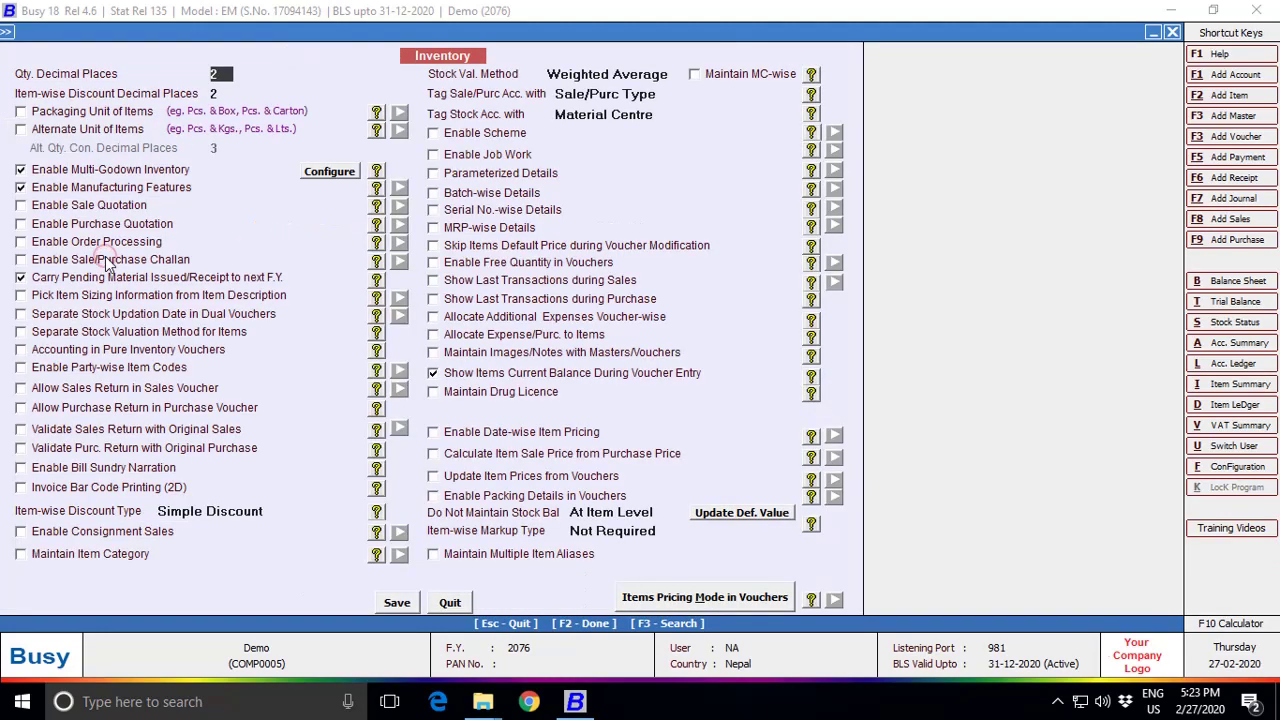
click(58, 176)
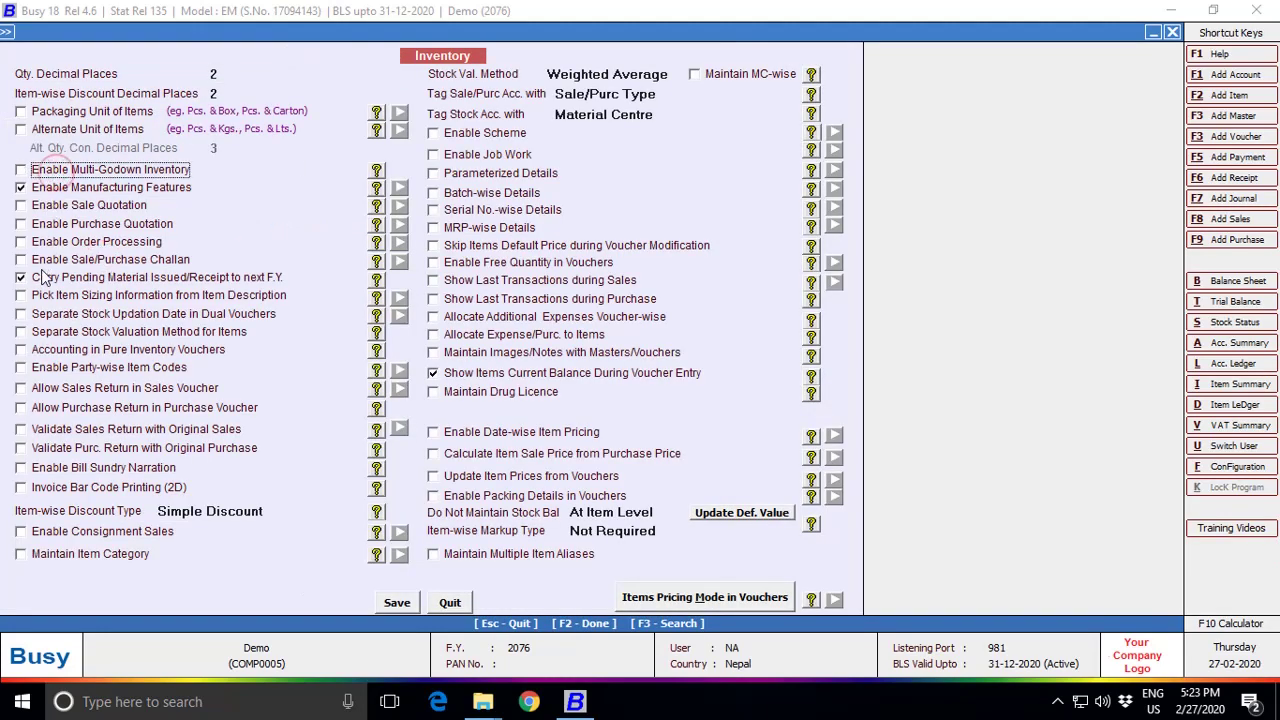
click(70, 468)
click(460, 250)
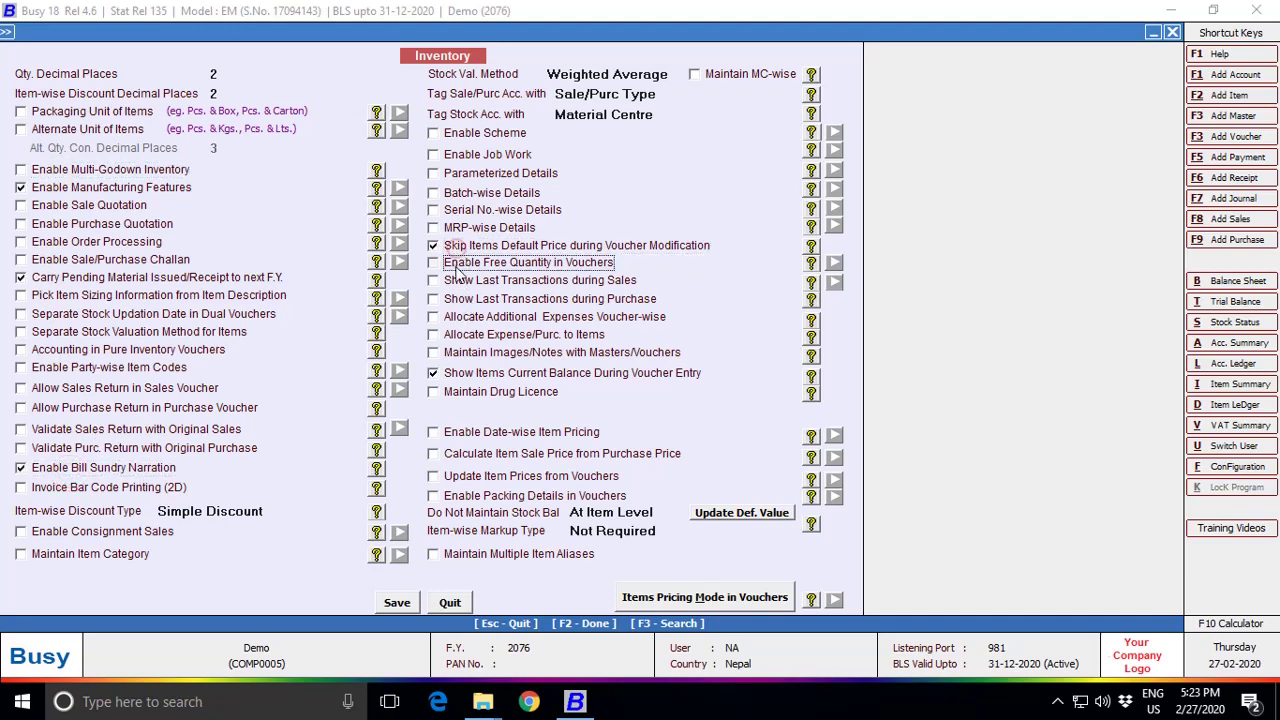
Step: Enable Free Quantity in Vouchers with VAT calculation on it left off, and set the stock valuation method to FIFO
click(456, 264)
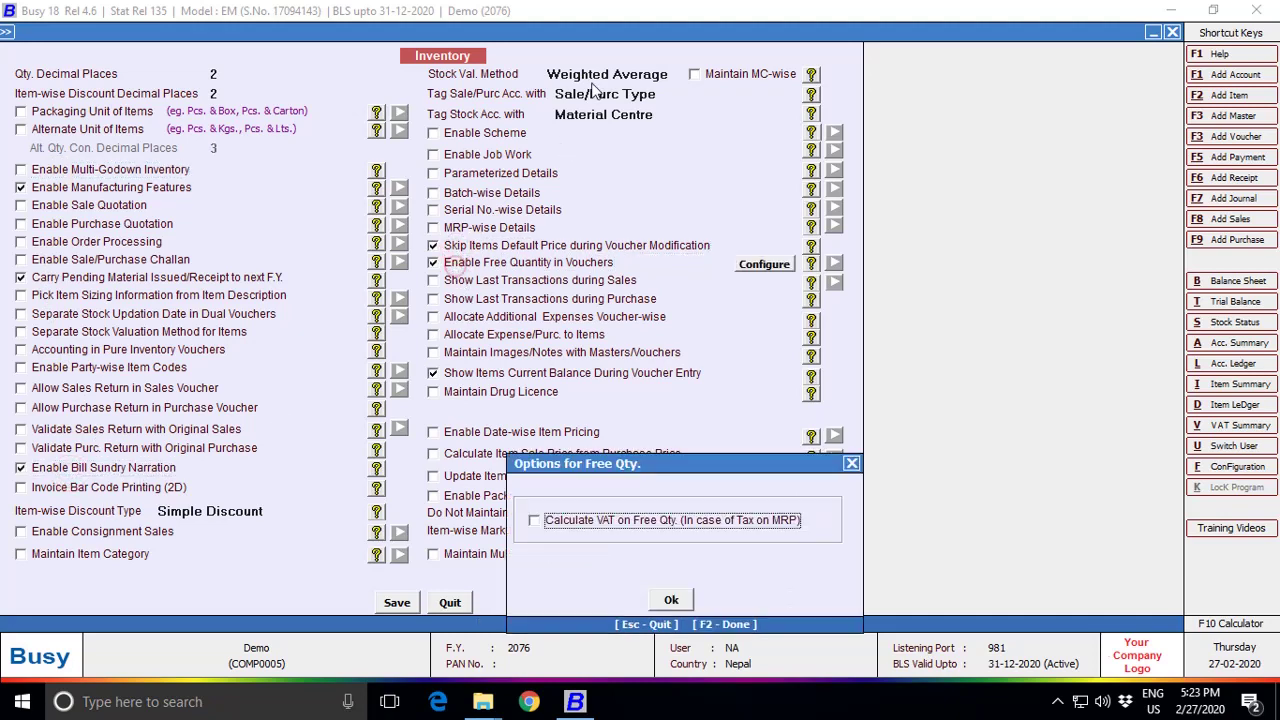
click(671, 600)
click(620, 72)
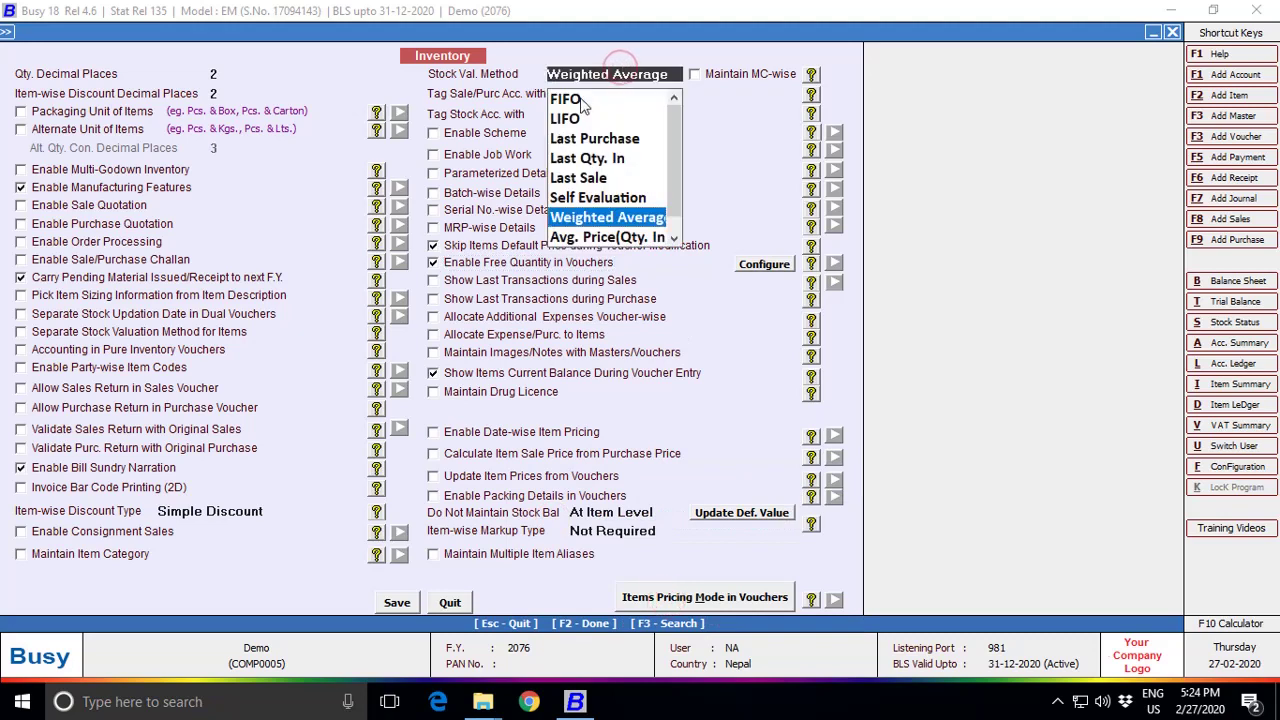
click(566, 99)
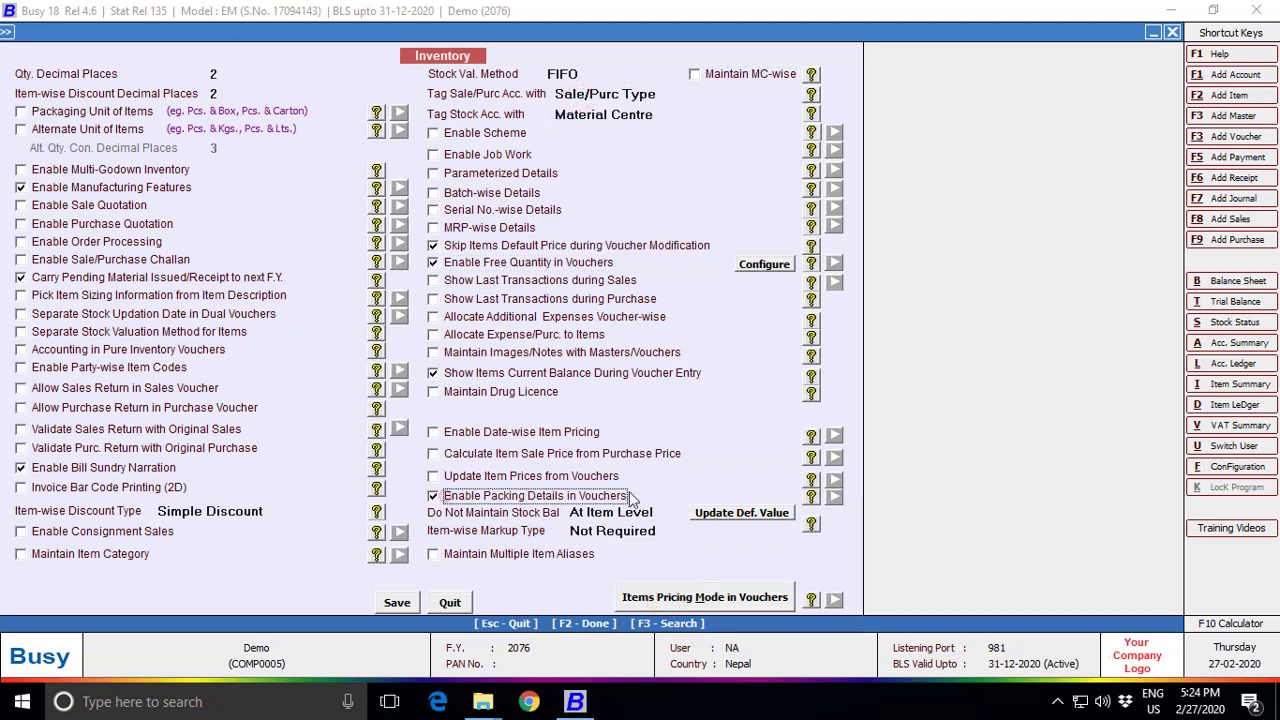
Step: Enable Update Item Prices from Vouchers, accept its configuration, and save the Inventory options
click(564, 481)
click(764, 478)
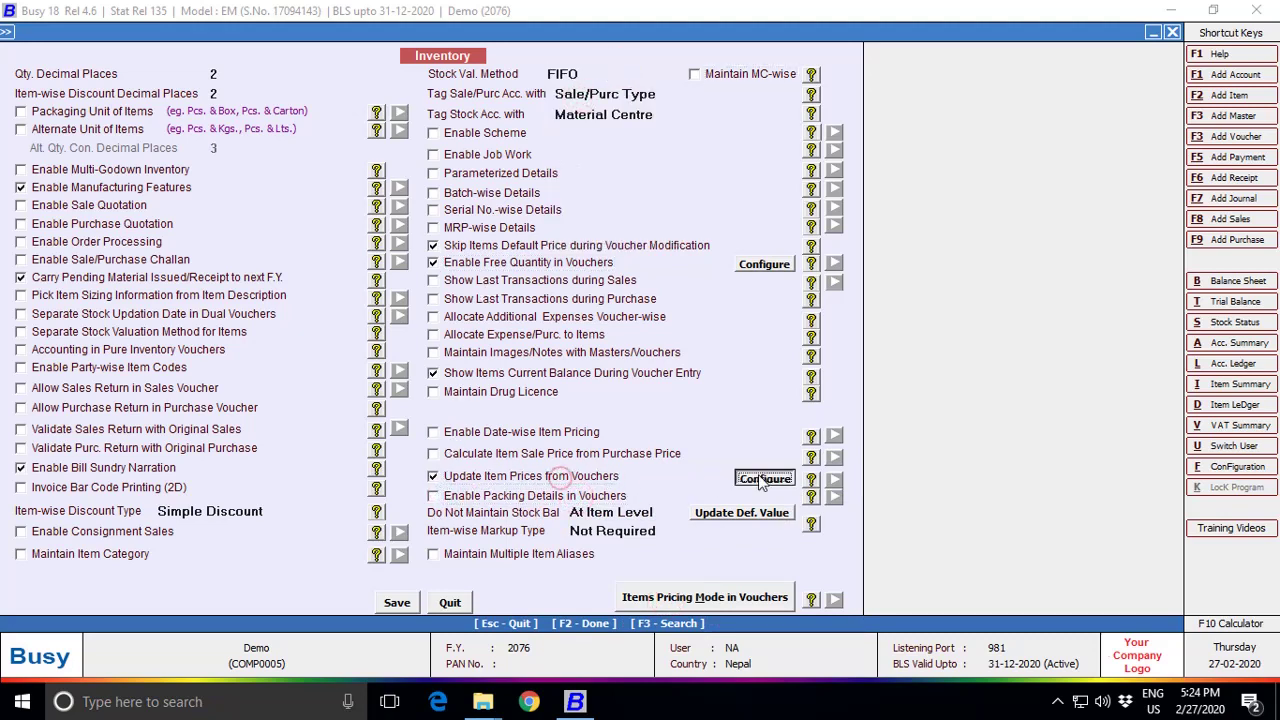
click(630, 497)
click(626, 520)
click(665, 599)
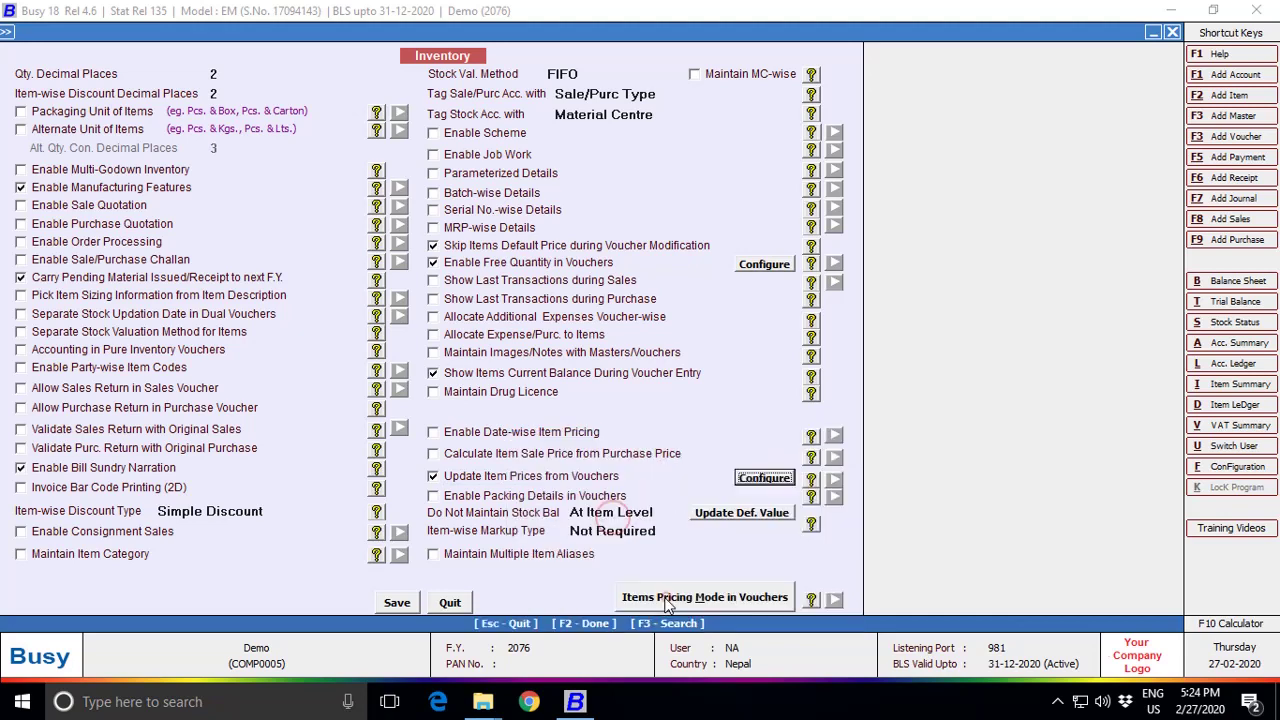
click(397, 602)
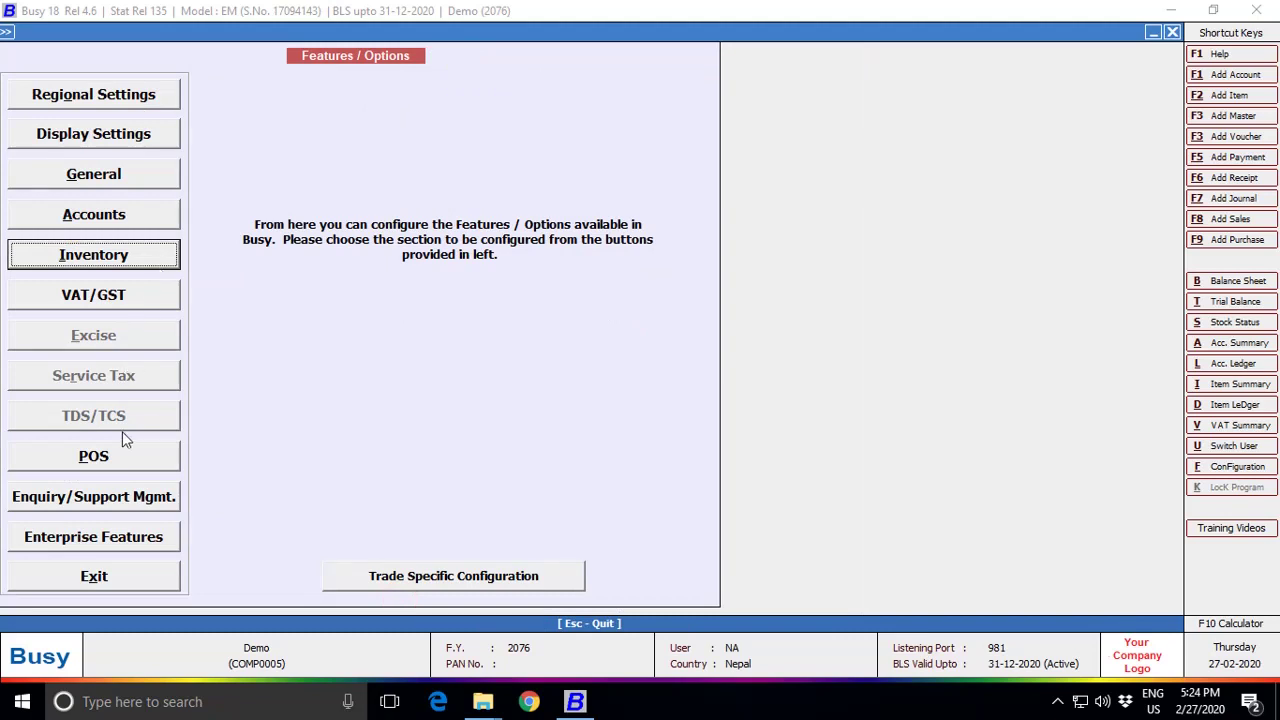
Step: Enable the User Activity Log in the Enterprise Features and save them
click(118, 546)
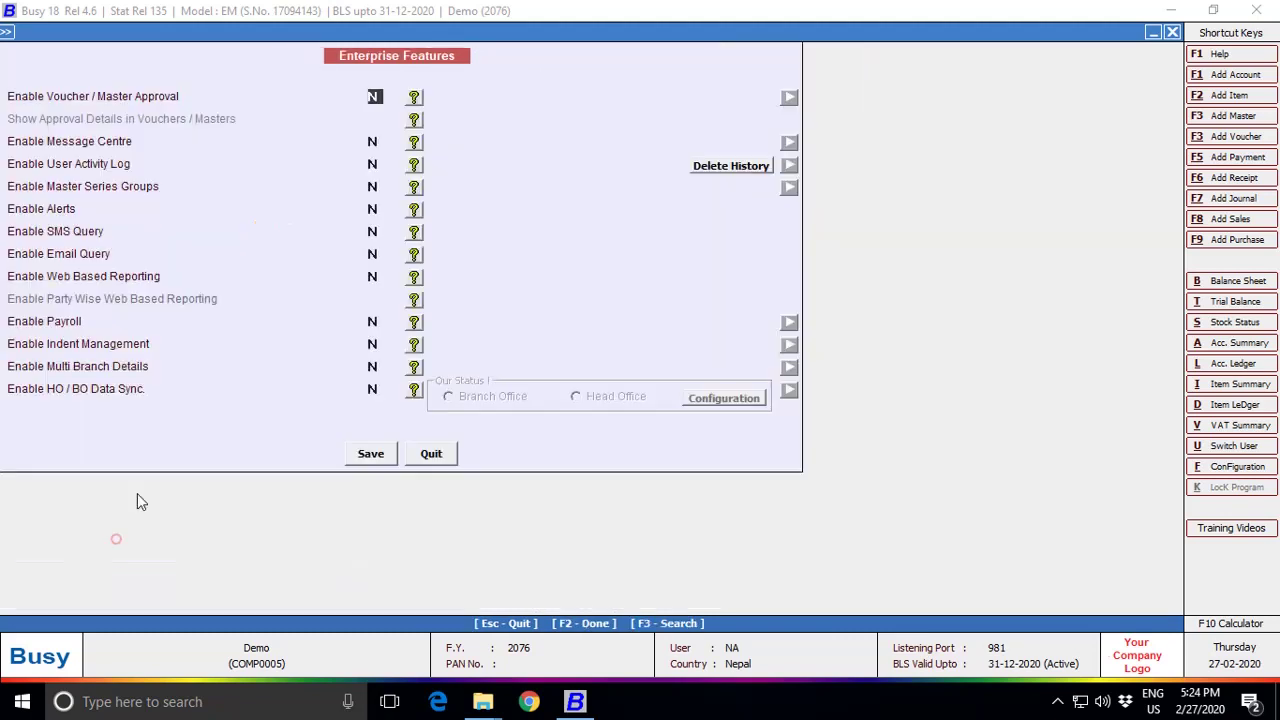
click(373, 164)
text(Y)
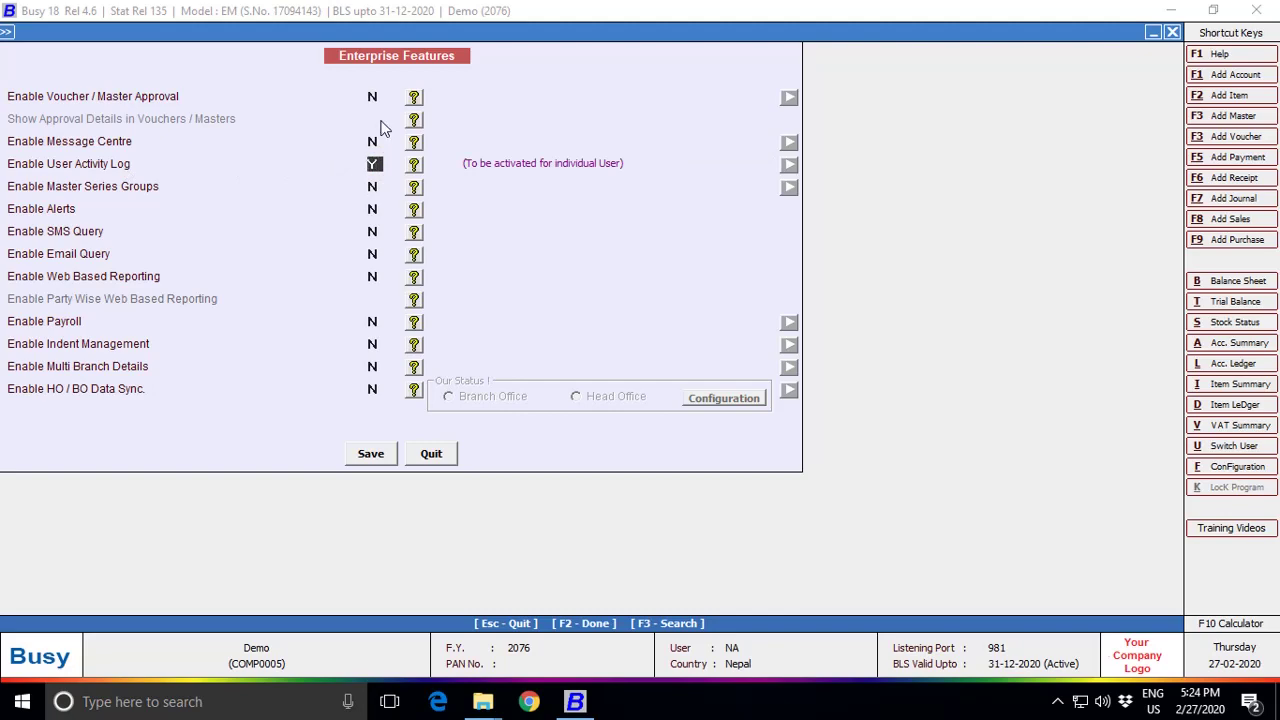
click(368, 455)
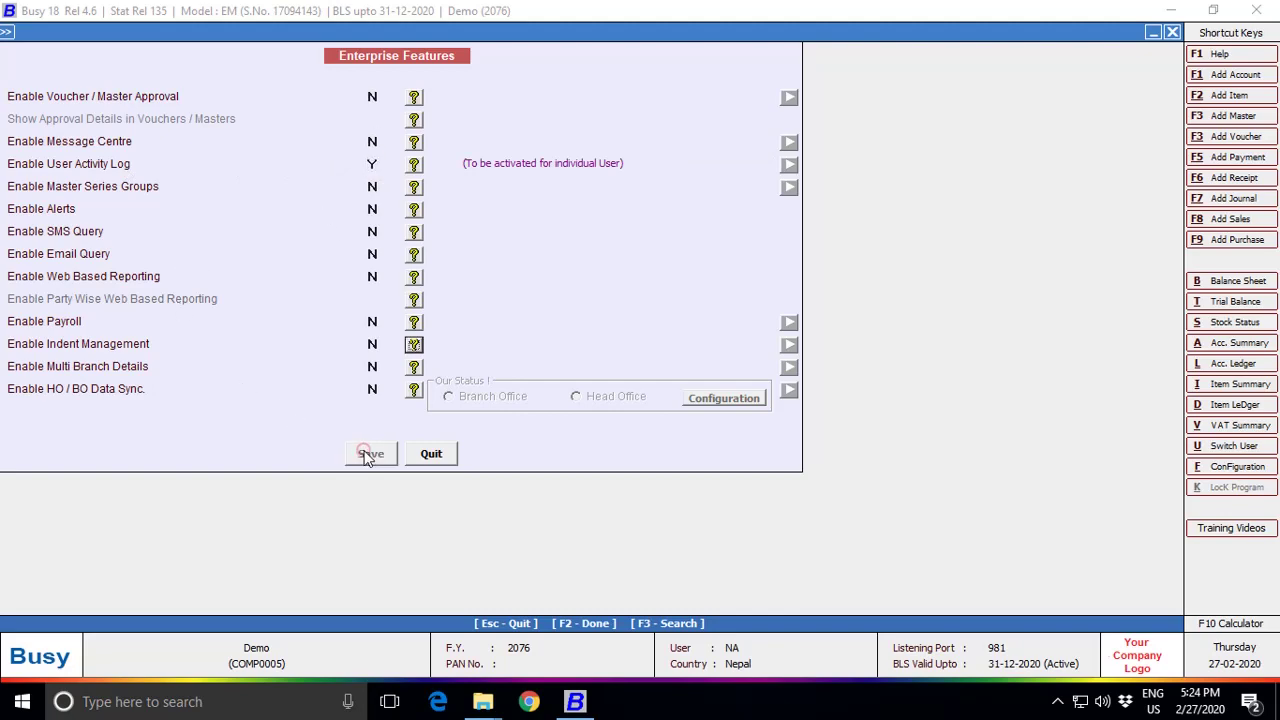
Step: In the General options, set Maintain Data Checklist and Show User Details in Vouchers / Masters to Y
click(128, 180)
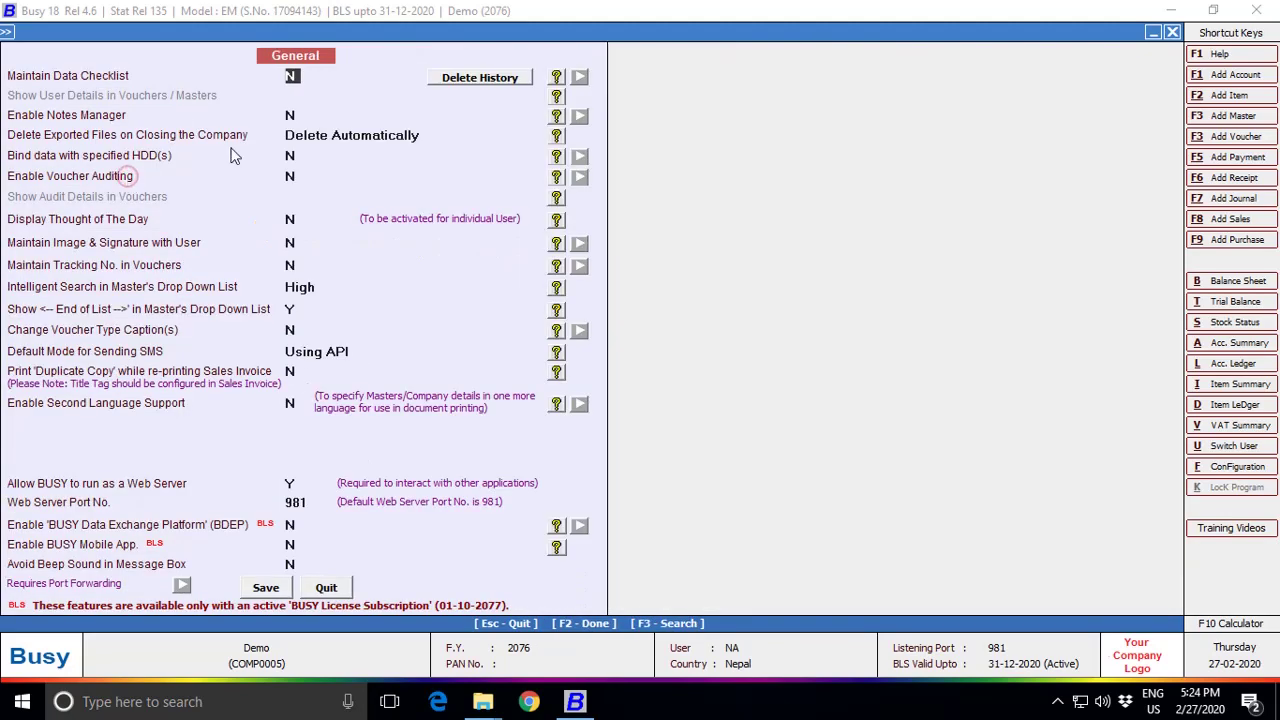
text(Y)
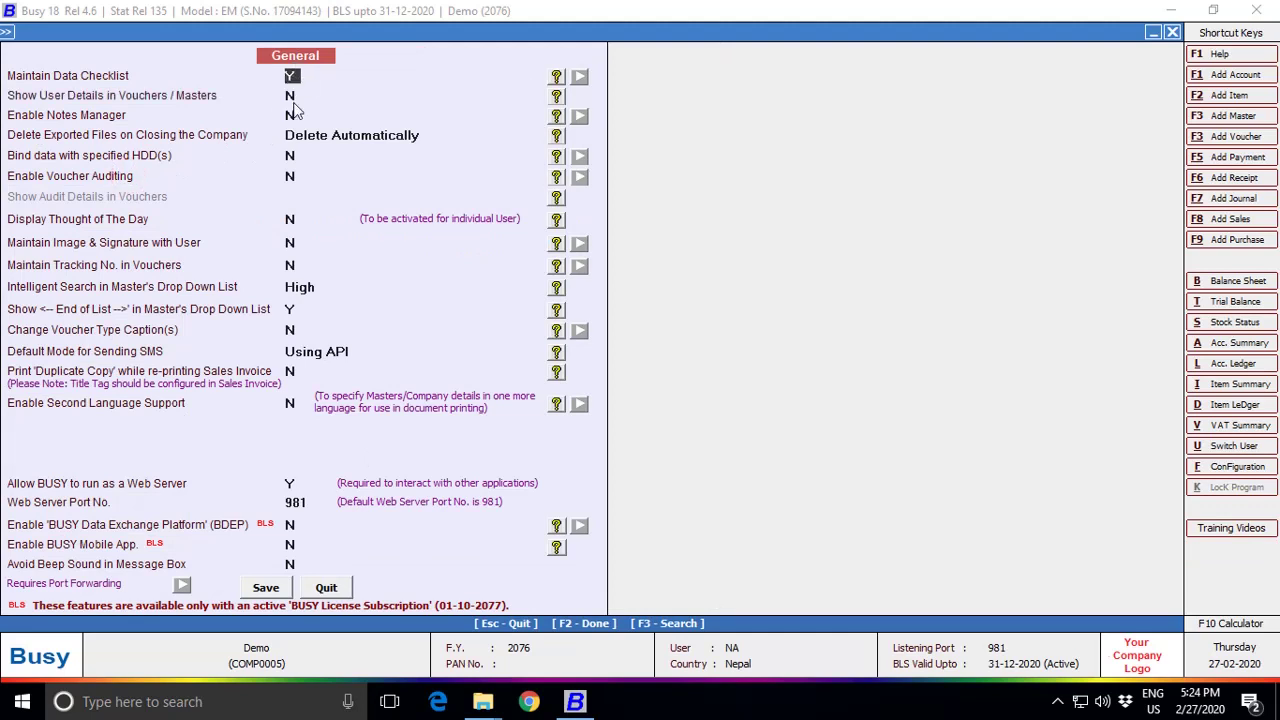
key(Return)
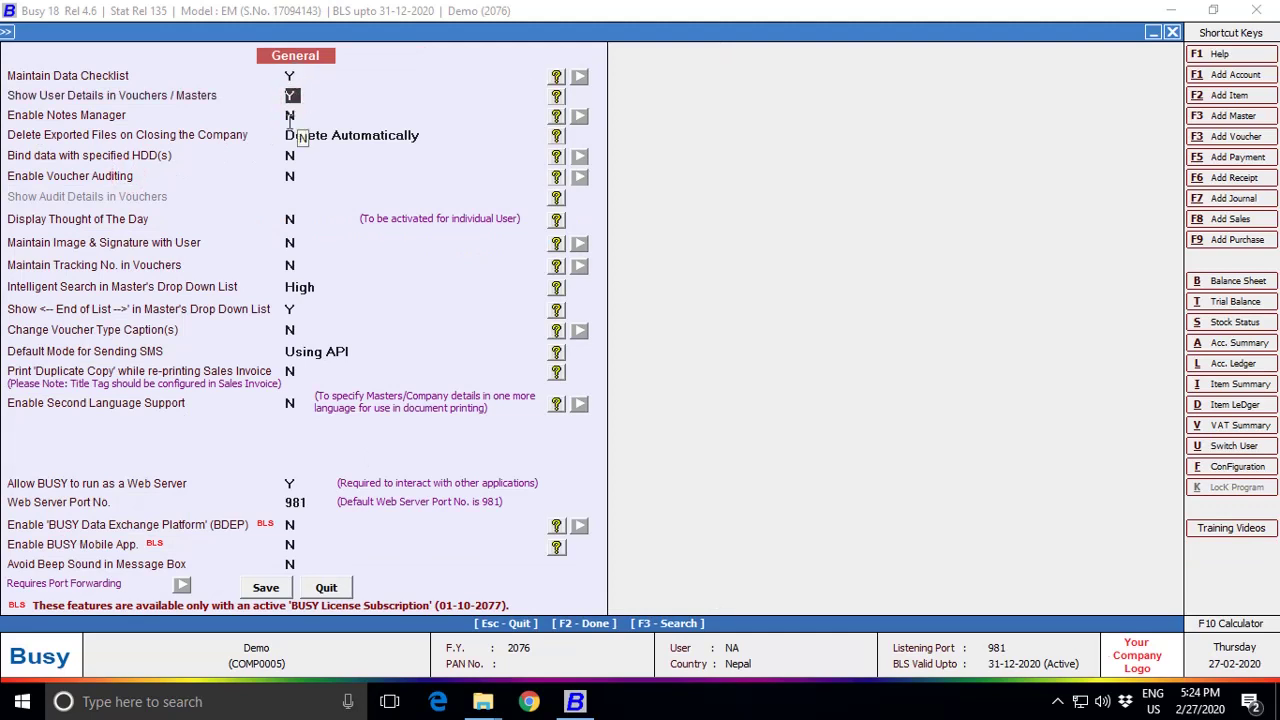
Step: Set BUSY Data Exchange Platform (BDEP), BUSY Mobile App and Avoid Beep Sound in Message Box to Y
click(291, 530)
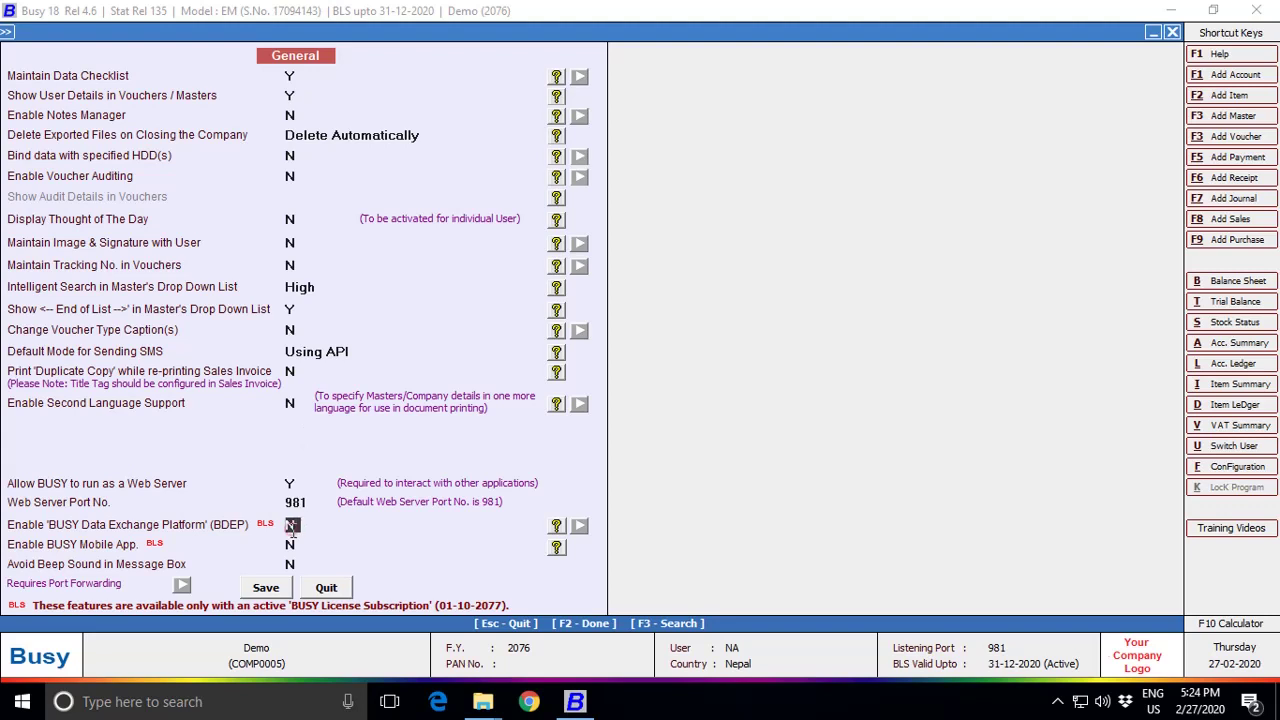
click(291, 530)
click(291, 544)
click(291, 544)
click(291, 564)
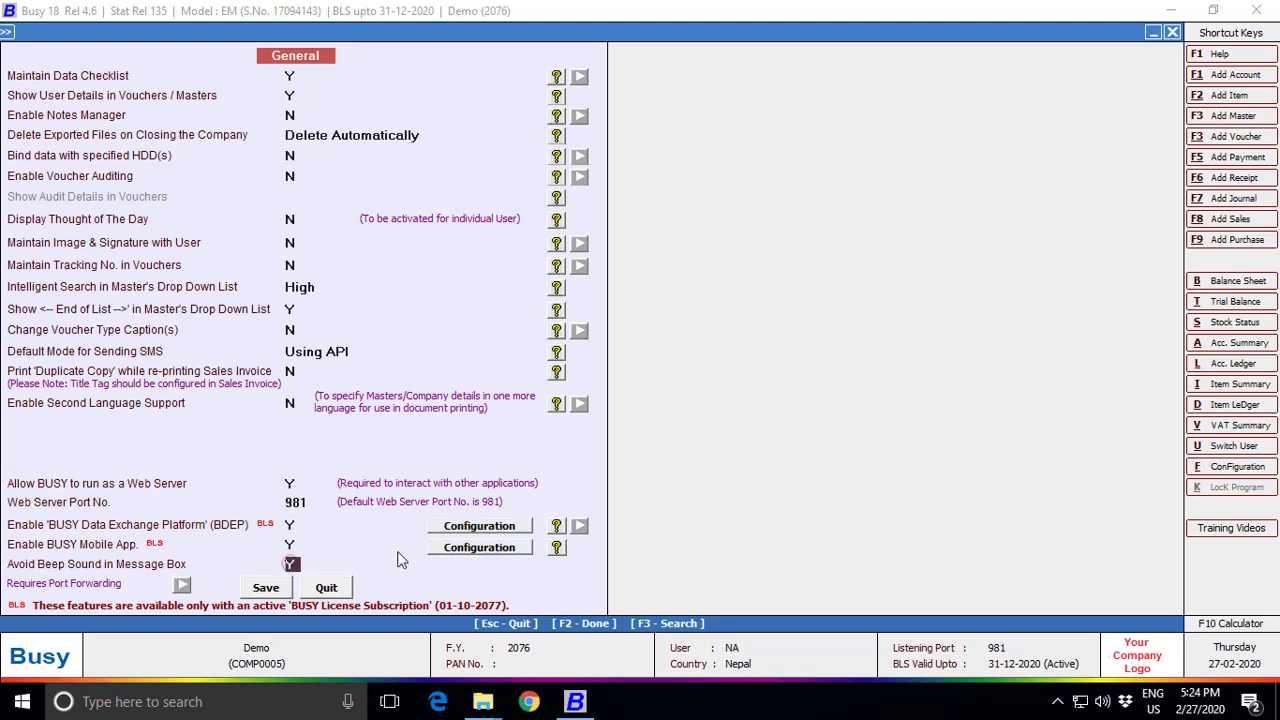
click(291, 564)
Step: Enter the BDEP ID and its password in the BDEP login configuration to load the account details
click(489, 532)
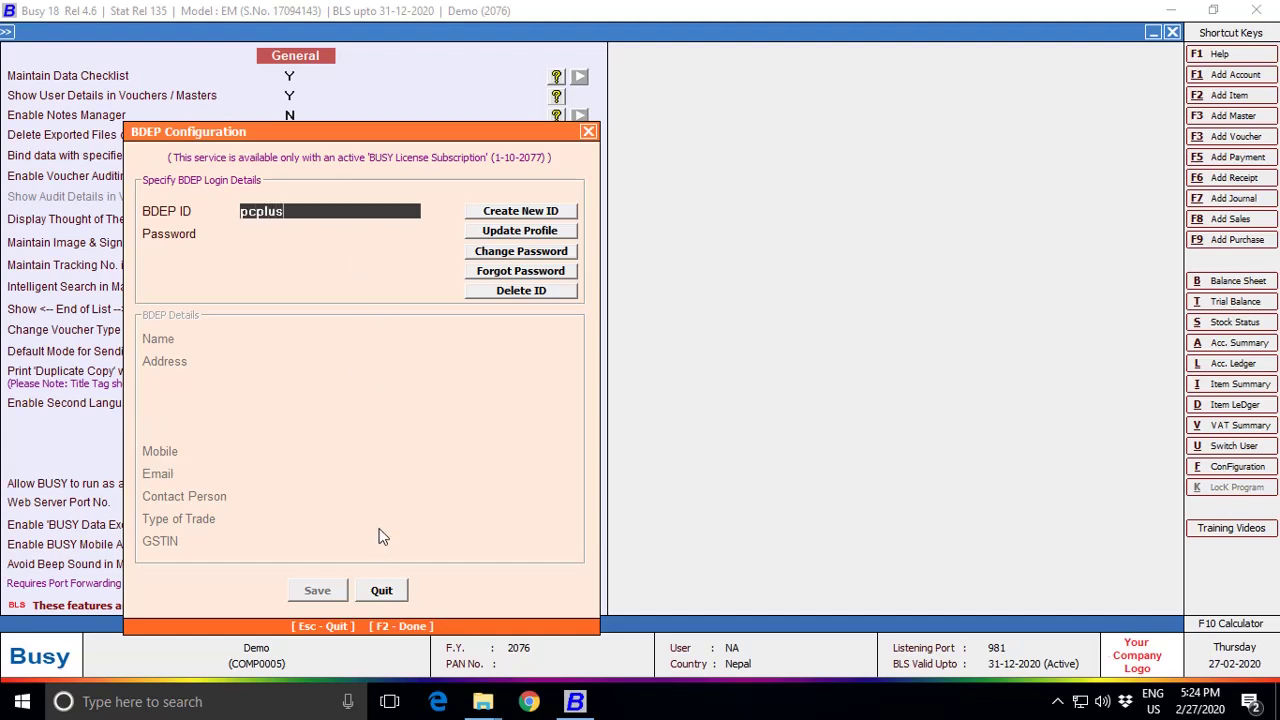
key(Return)
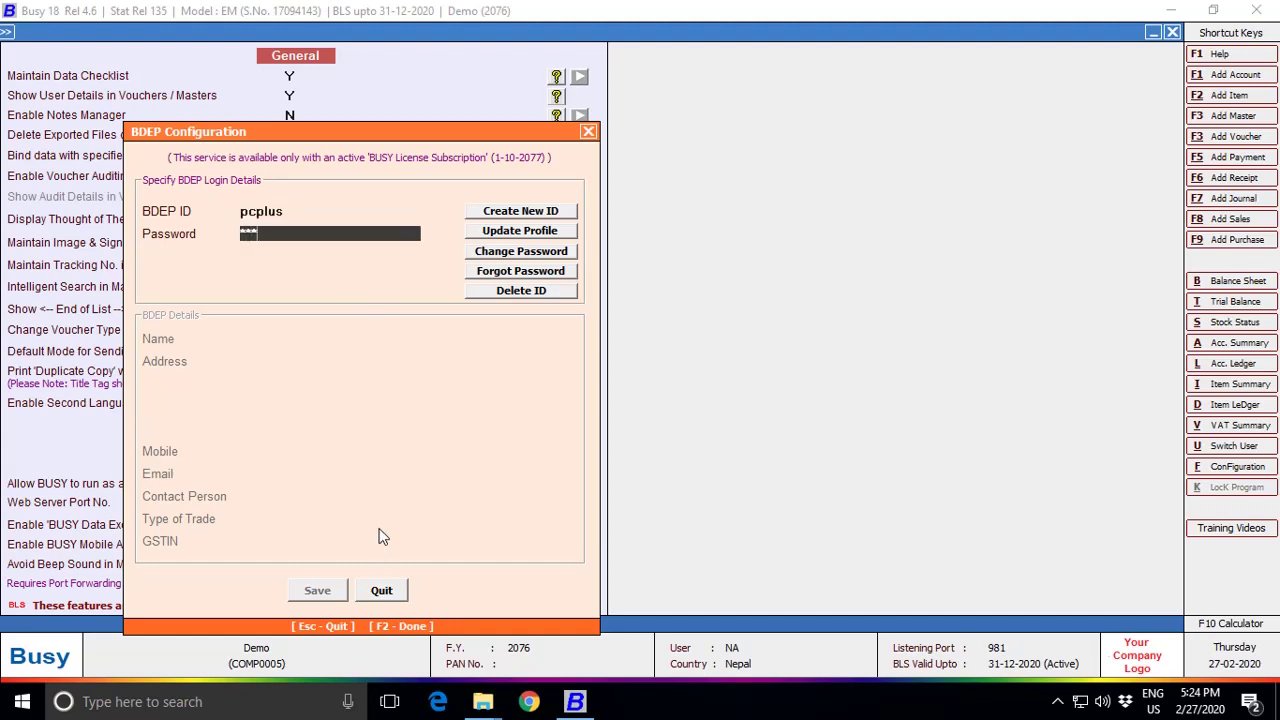
text(*)
key(Return)
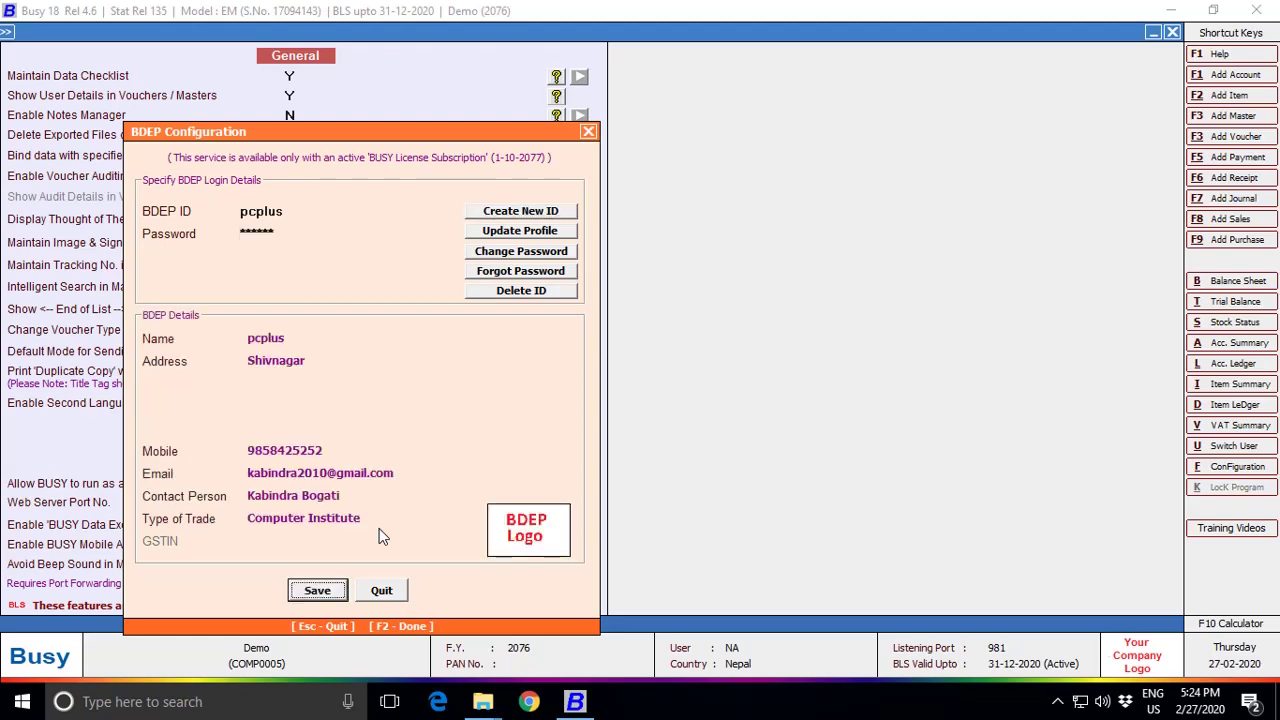
Step: Save the BDEP configuration for this company and enable the Mobile App for Parties in the General options
click(318, 590)
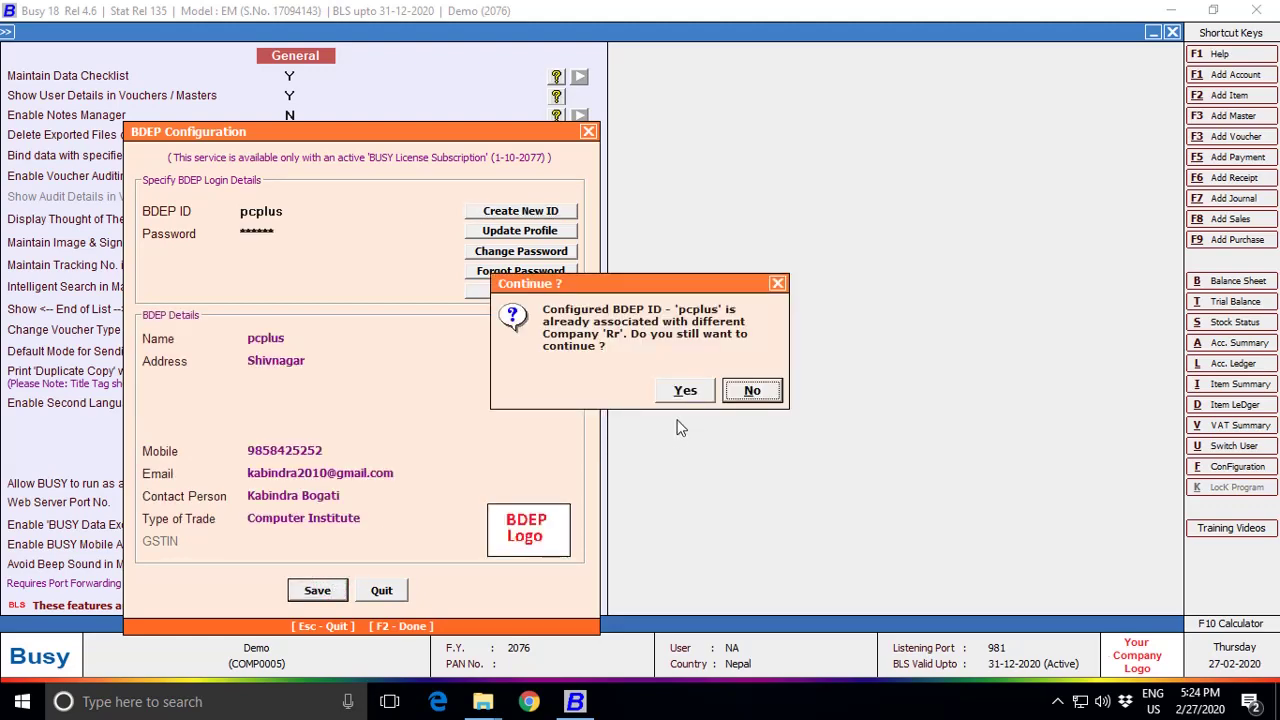
click(688, 390)
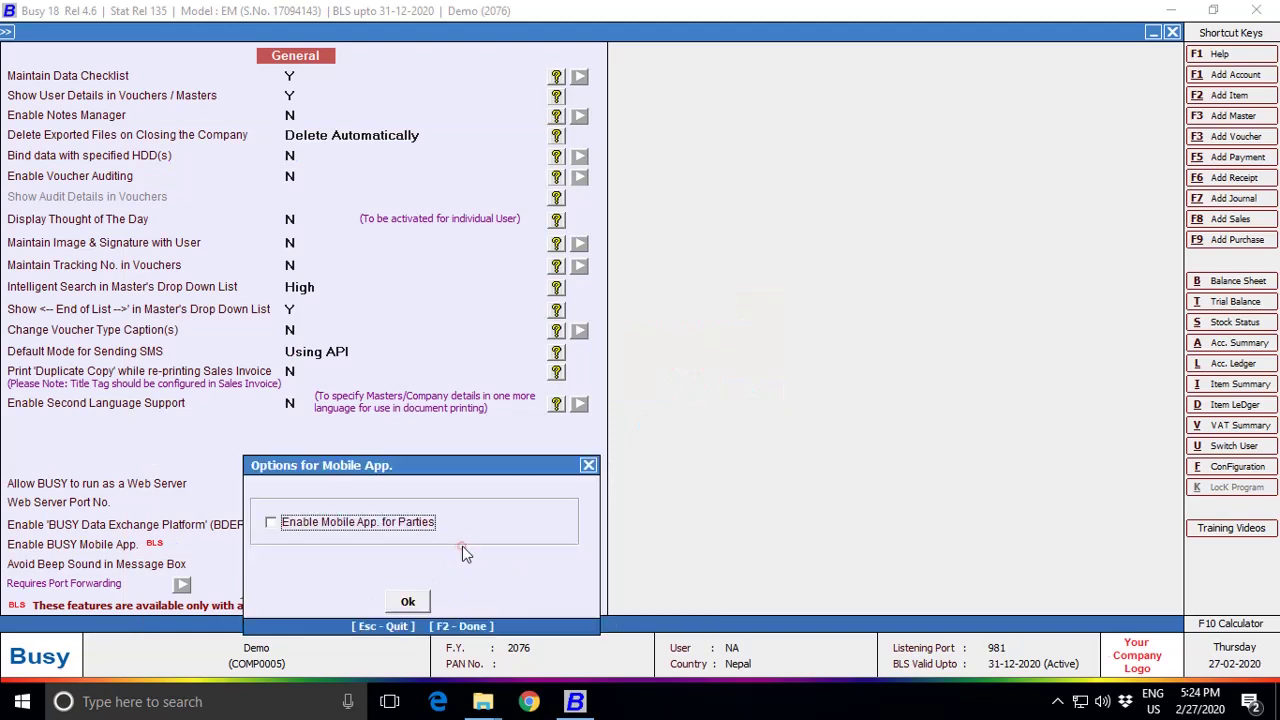
click(359, 520)
click(411, 600)
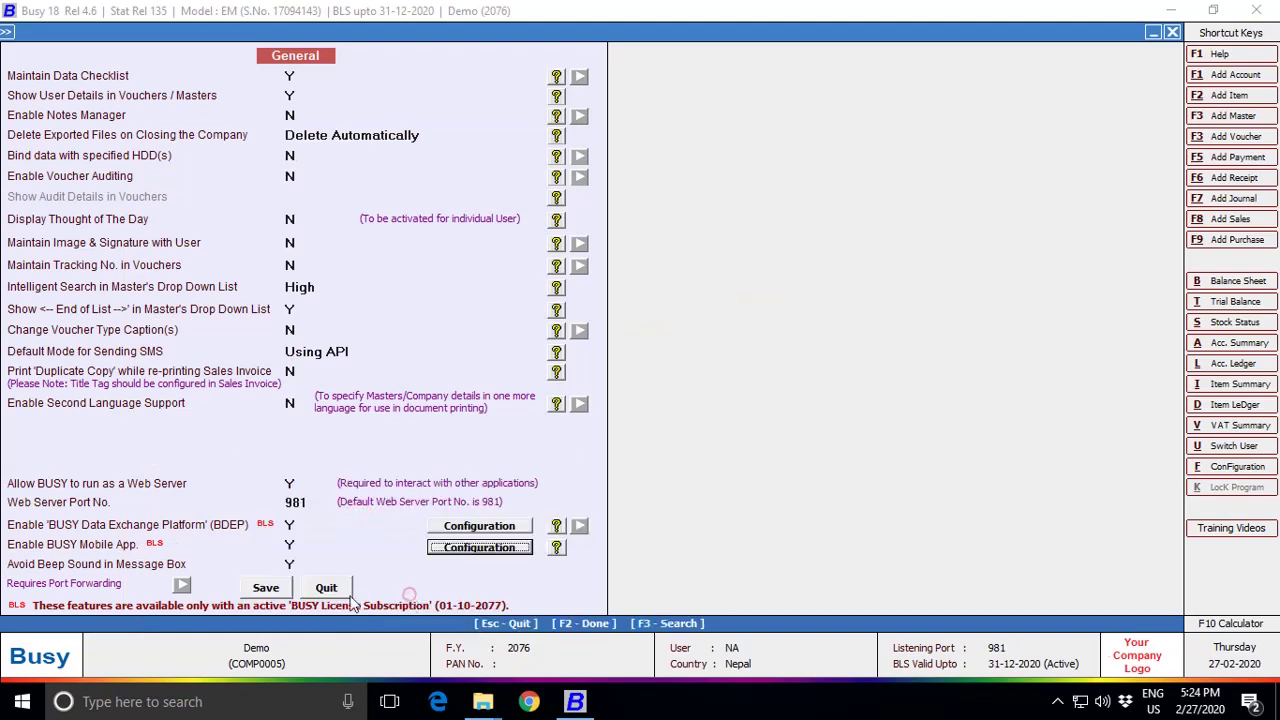
click(280, 588)
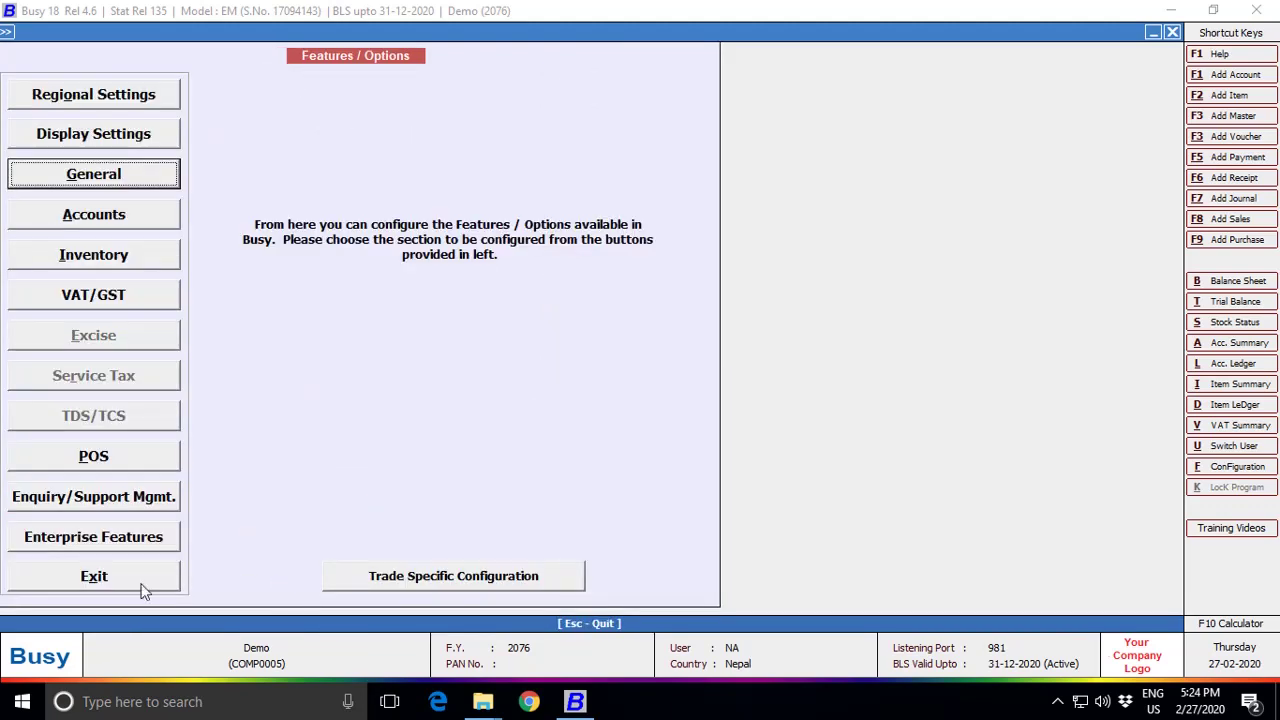
click(134, 576)
Step: Tag the VAT bill sundry voucher-wise to Sales vouchers of the Main series with sale type VAT/13% and save it
click(147, 35)
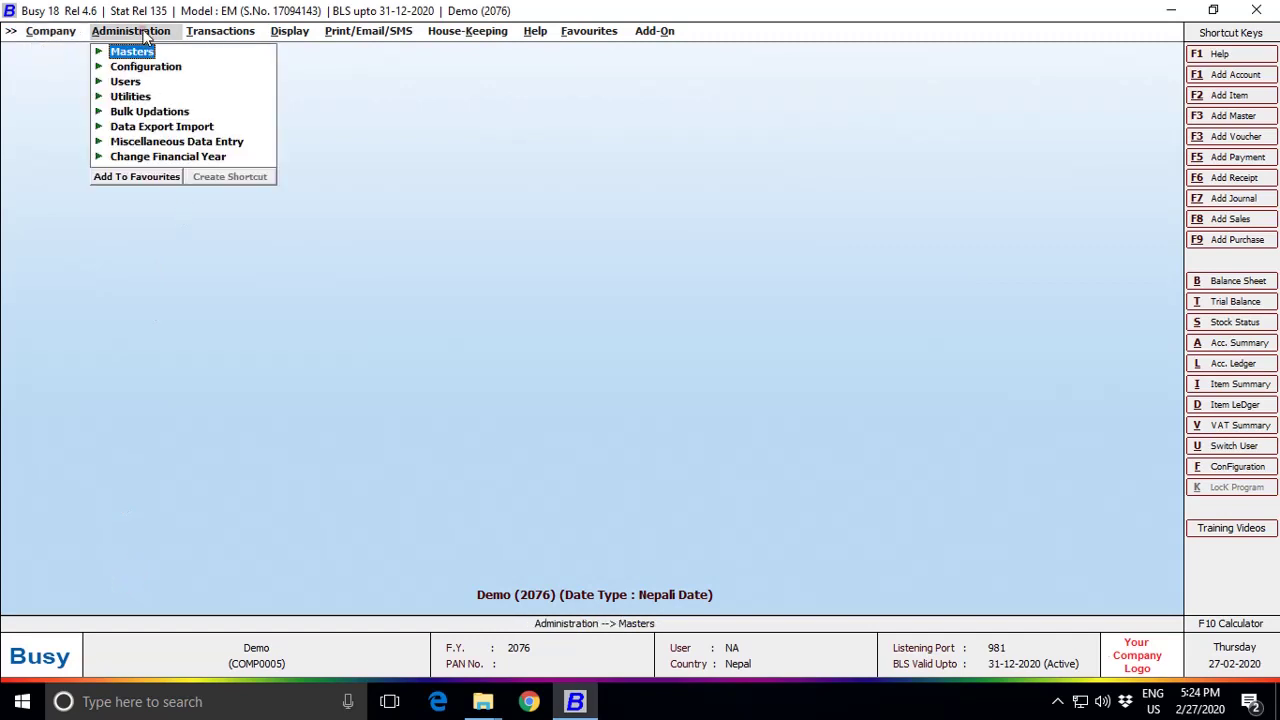
click(140, 66)
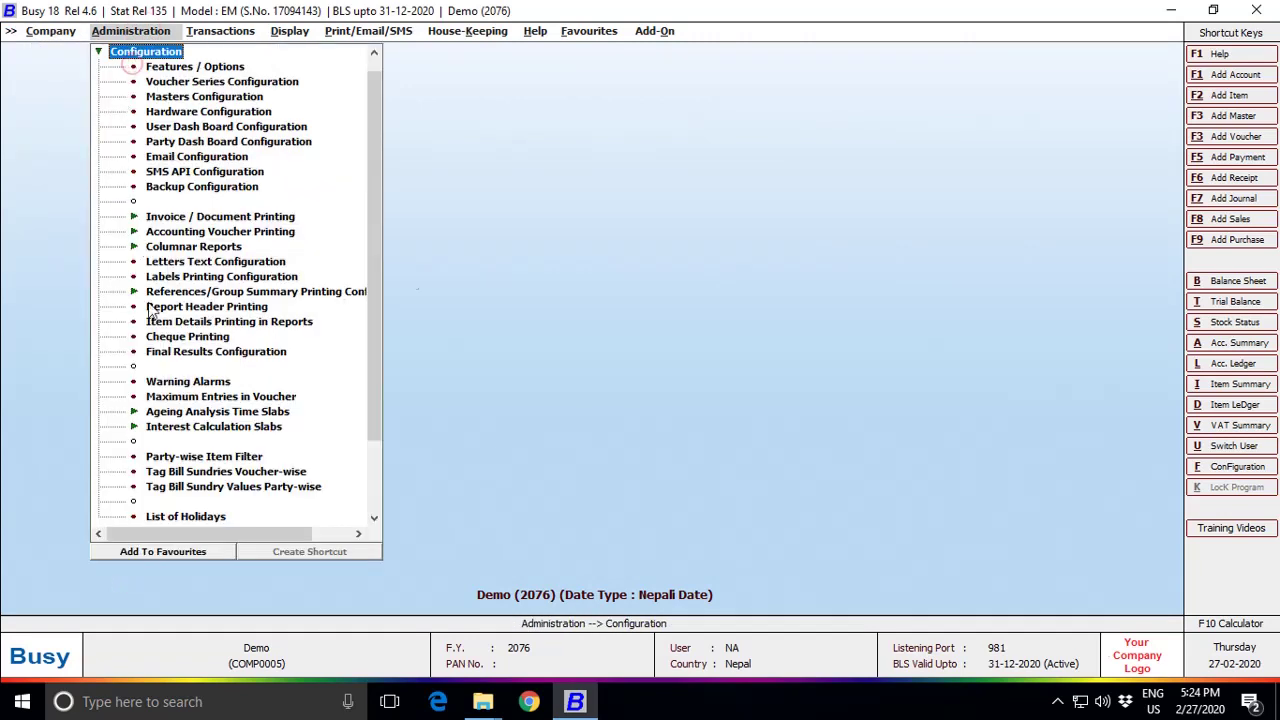
click(200, 468)
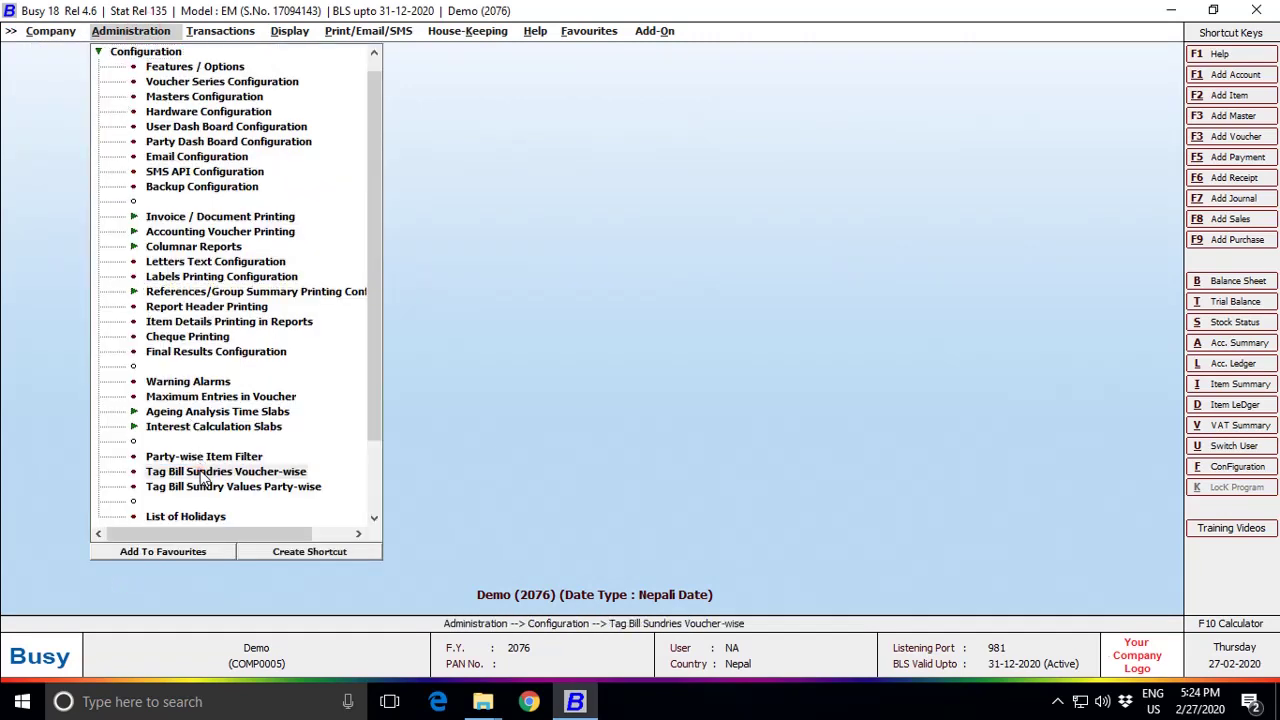
click(165, 141)
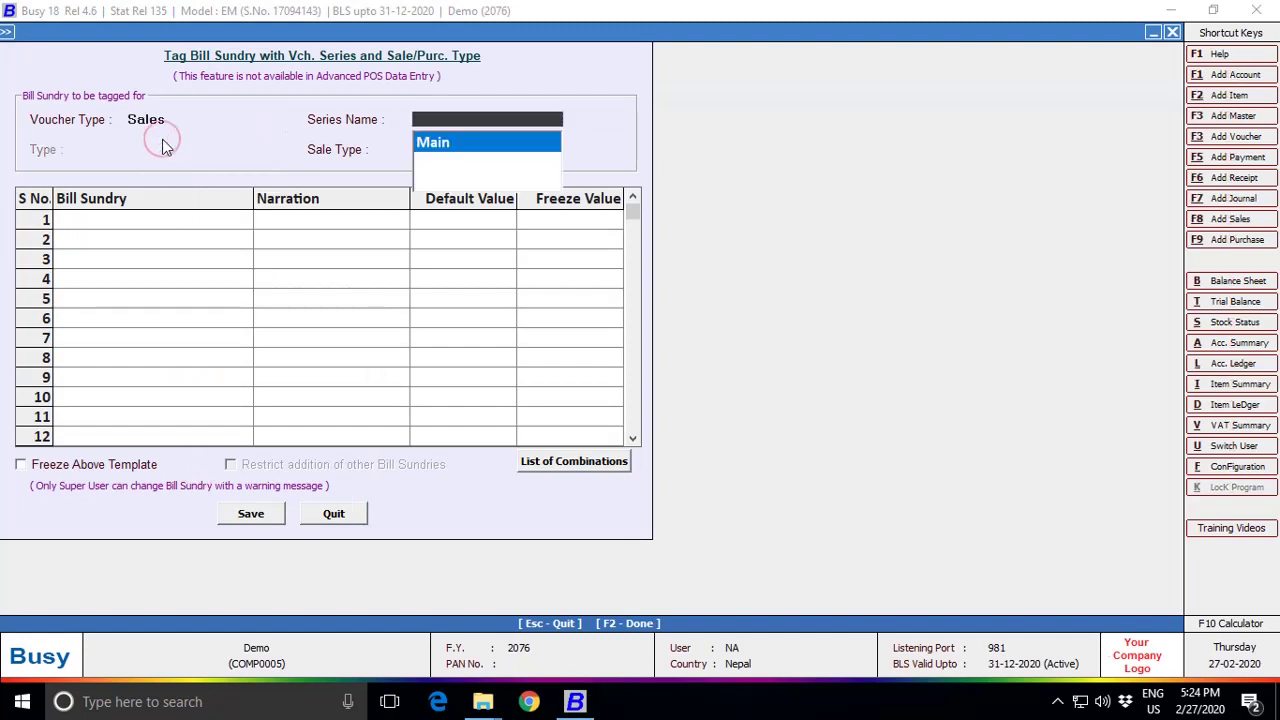
key(Return)
key(Down)
key(Down)
key(Return)
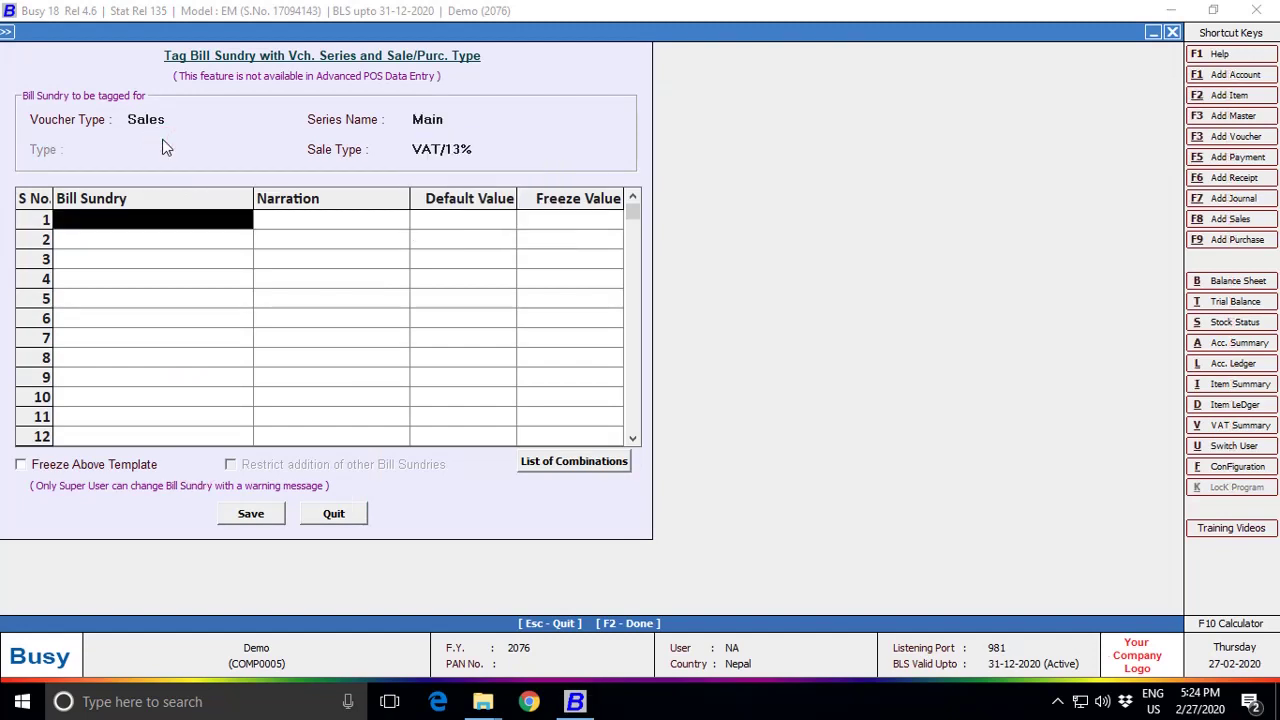
key(Return)
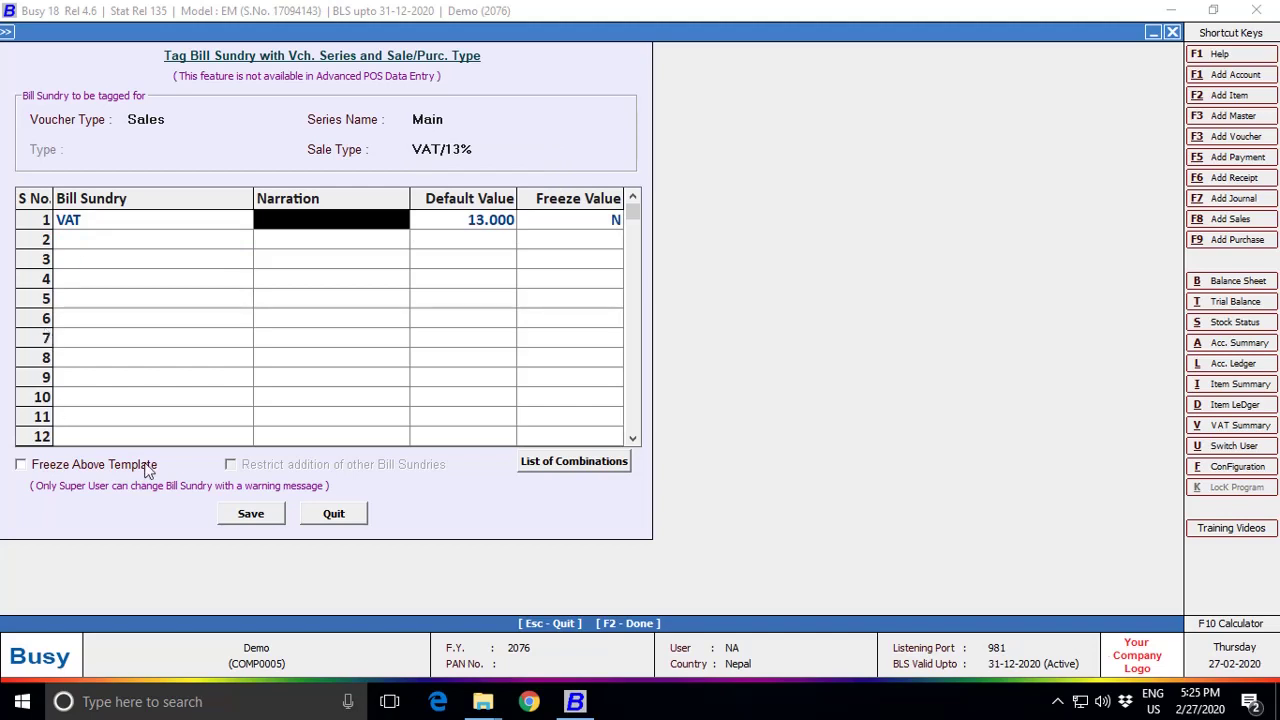
click(251, 513)
click(748, 386)
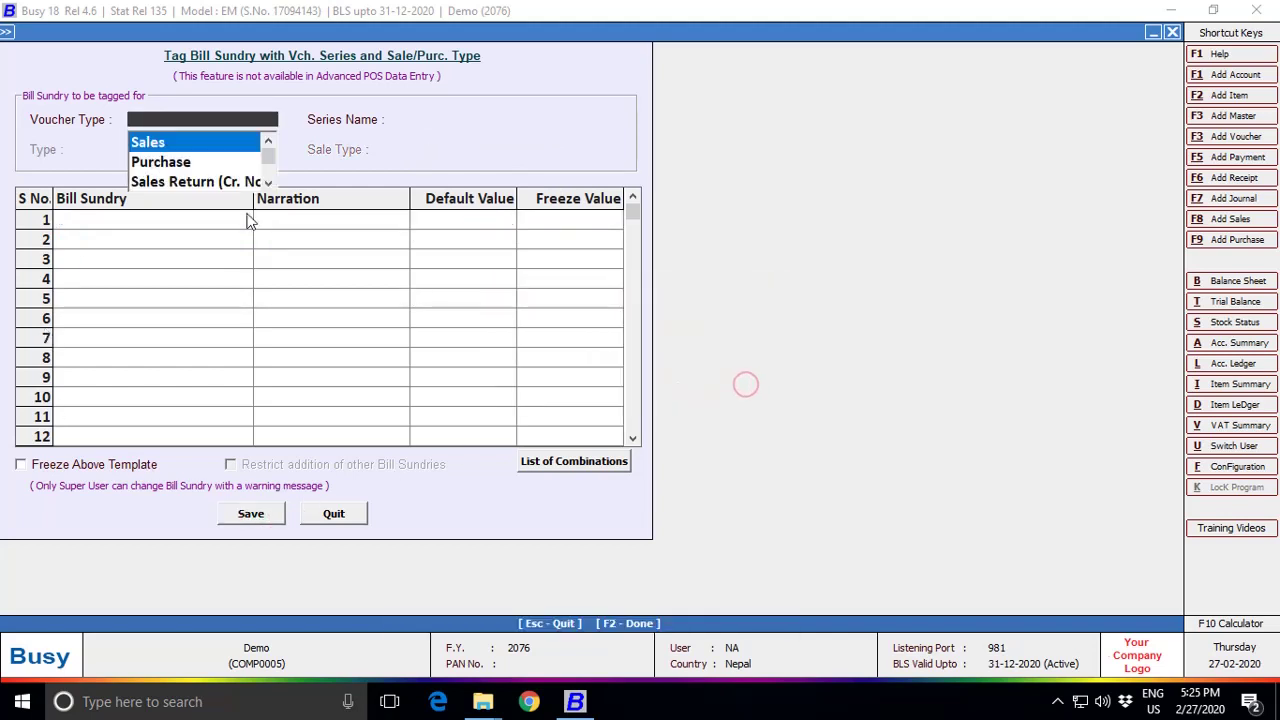
Step: Tag the VAT bill sundry to Purchase vouchers of the Main series with purchase type VAT/13%, saving and leaving the form
key(Down)
key(Return)
key(Return)
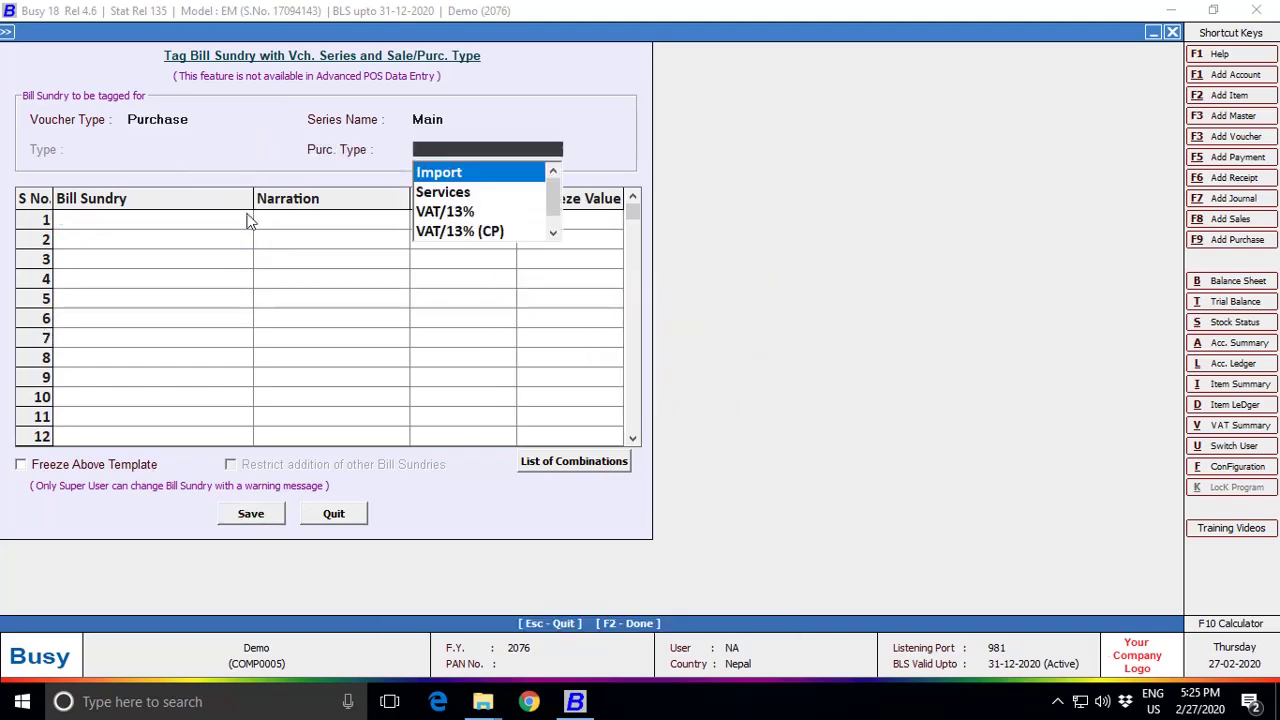
key(Down)
key(Down)
key(Return)
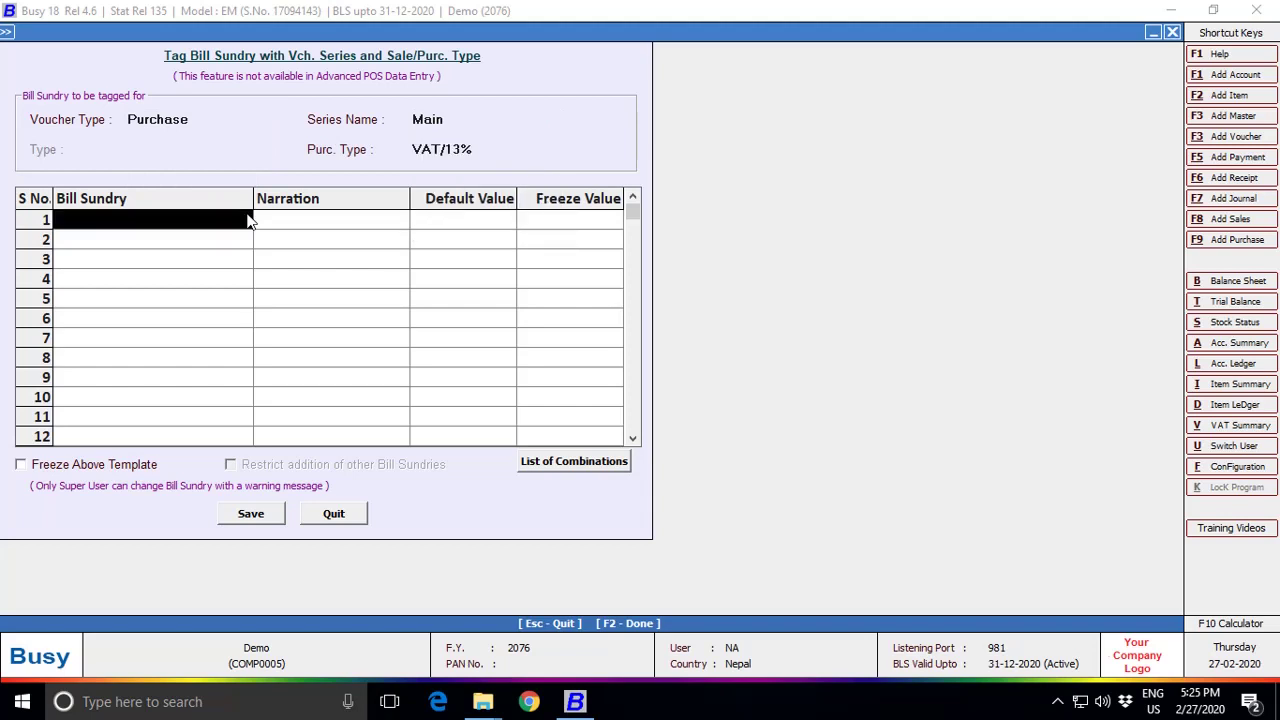
key(Return)
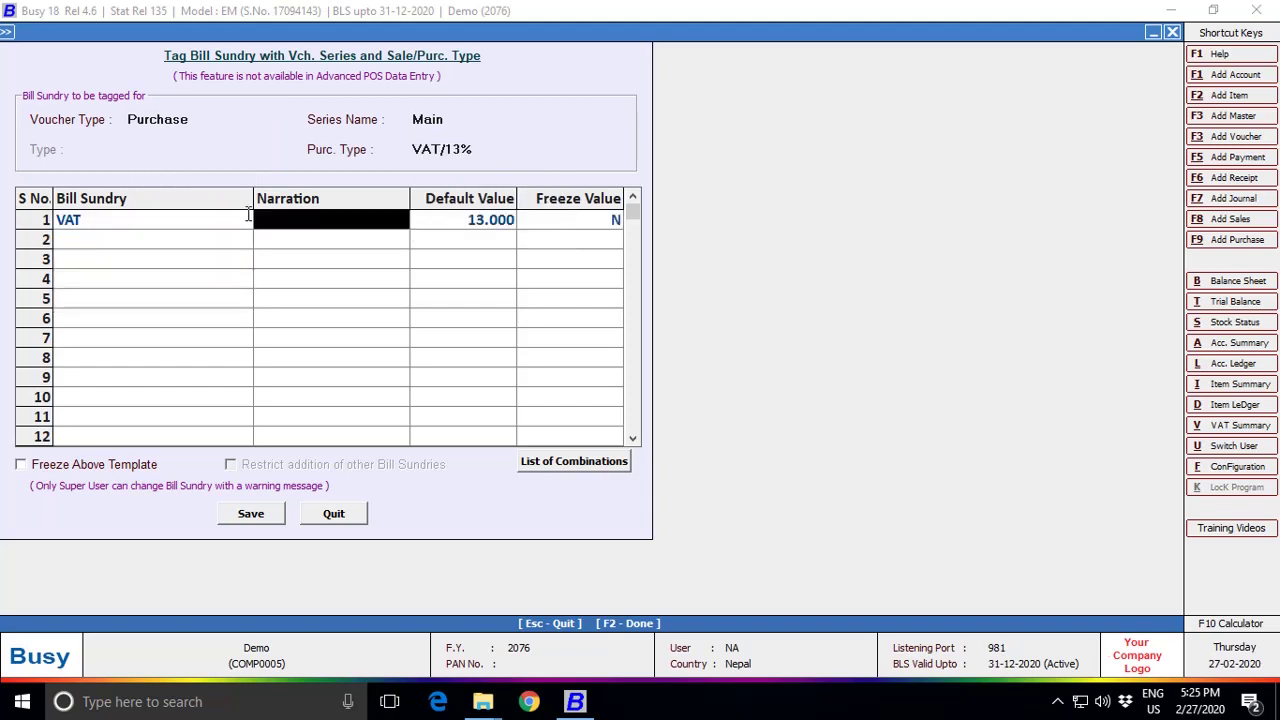
key(F2)
key(Return)
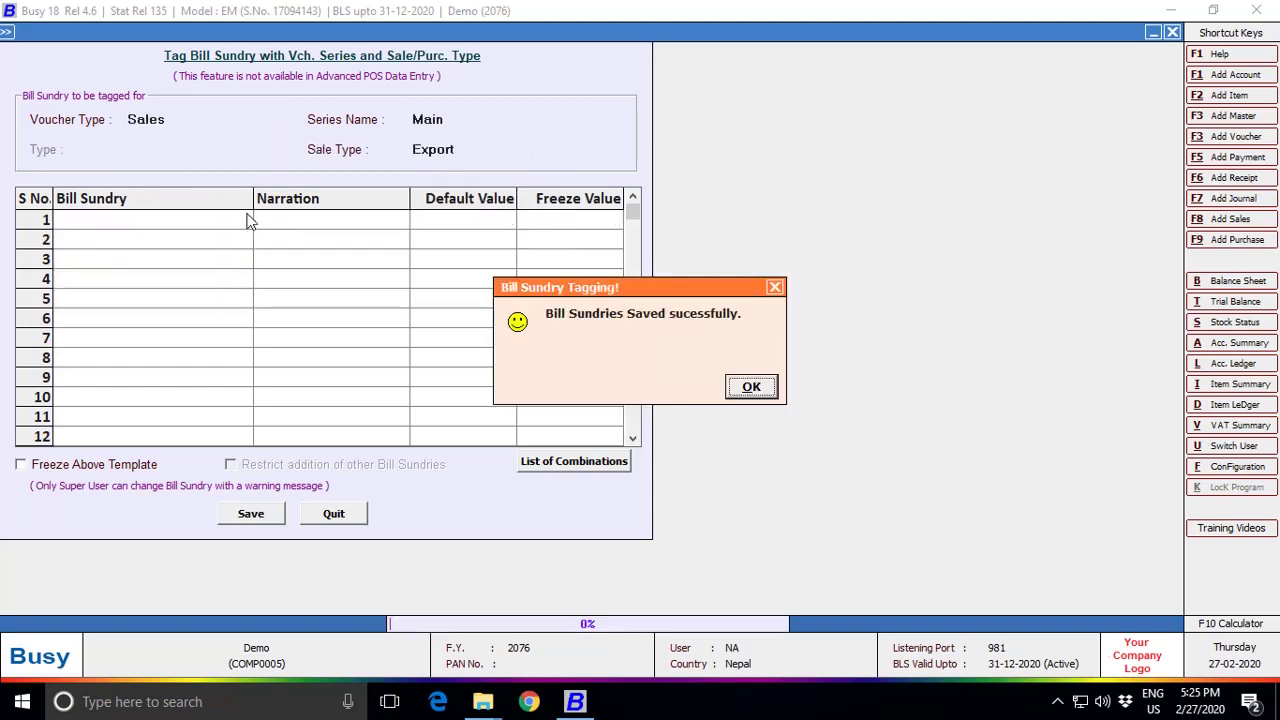
key(Return)
key(Escape)
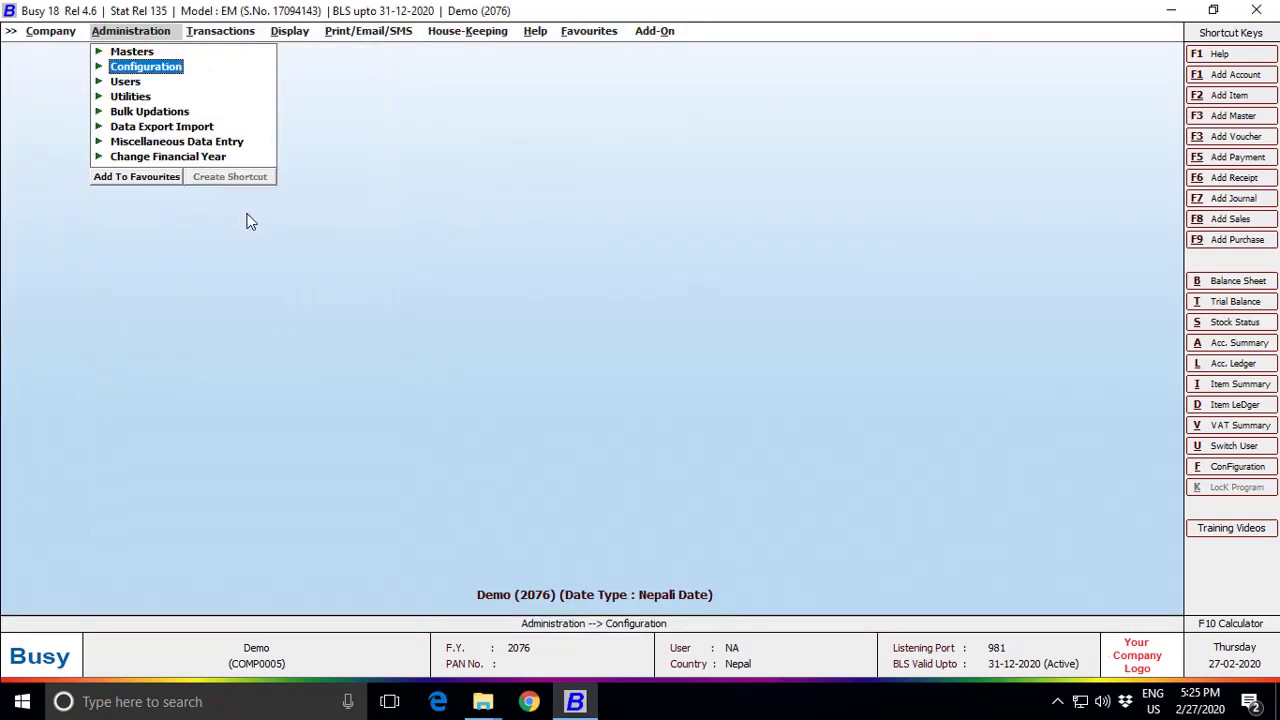
Step: Open the Backup Configuration for the company
key(Return)
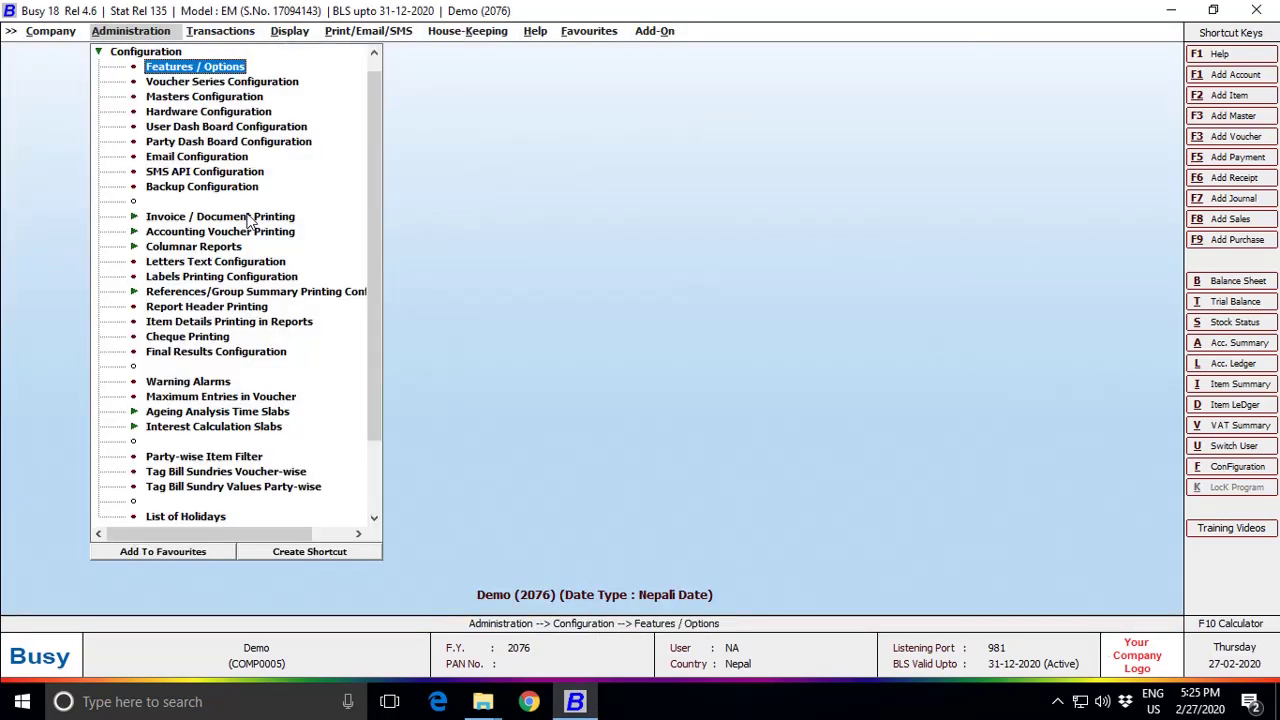
click(215, 187)
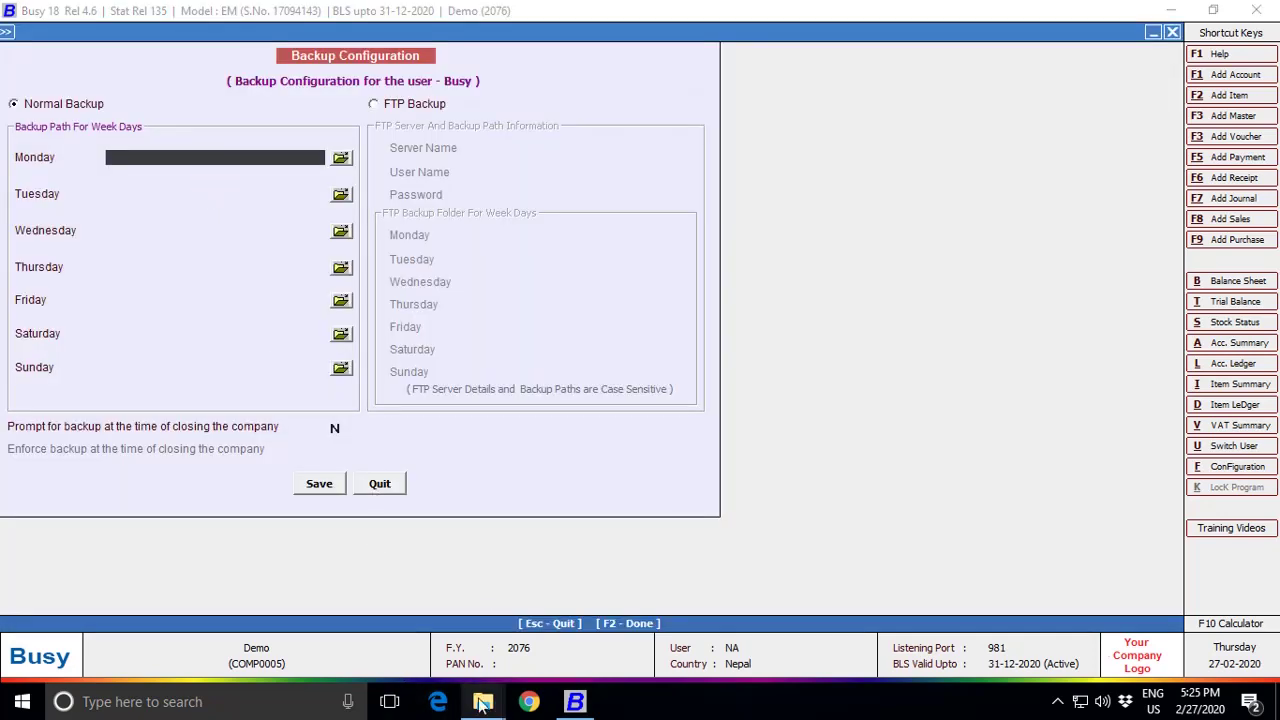
Step: Switch to the Dropbox desktop app, go through its welcome pages and view the folders stored in Dropbox
click(1124, 703)
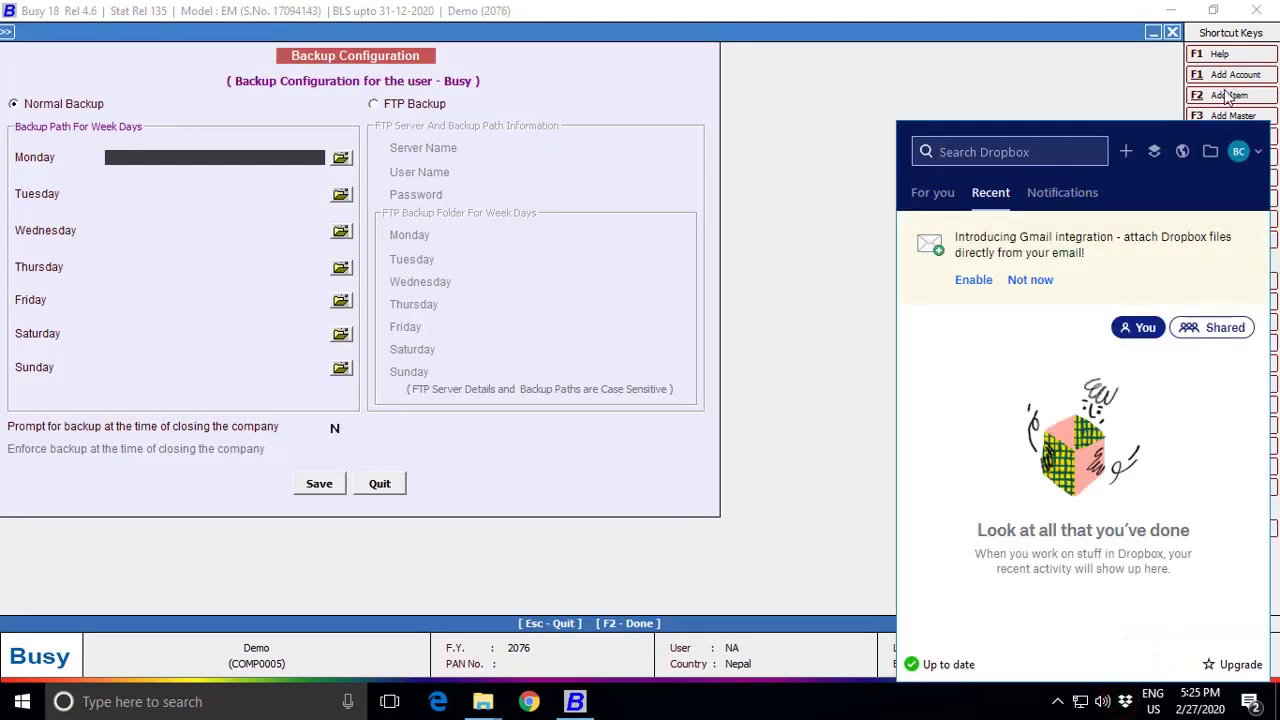
click(1210, 152)
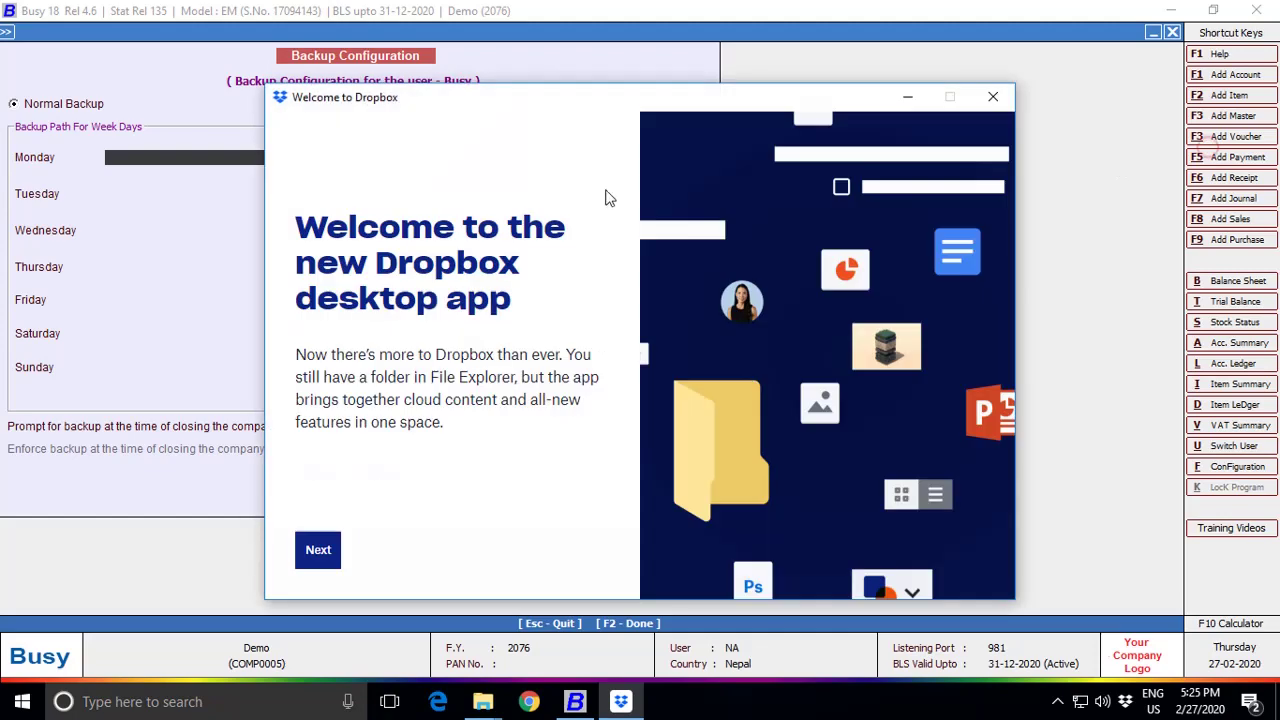
click(326, 552)
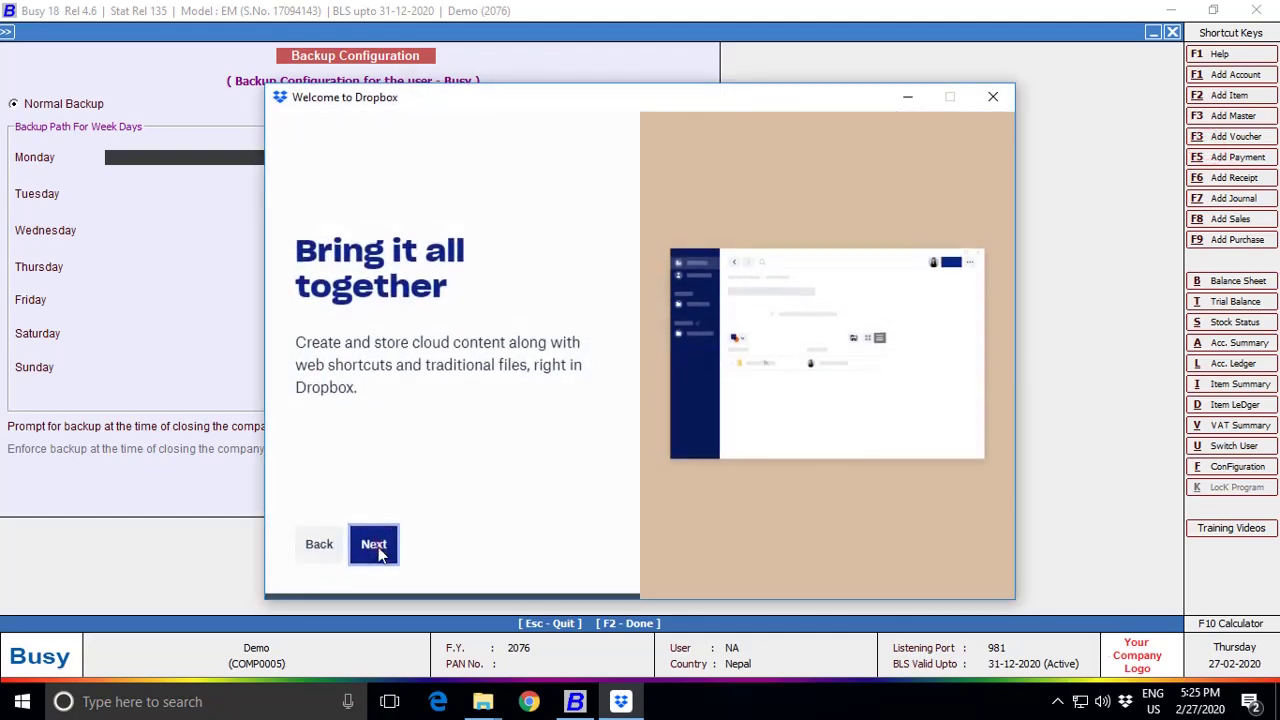
click(369, 562)
click(374, 562)
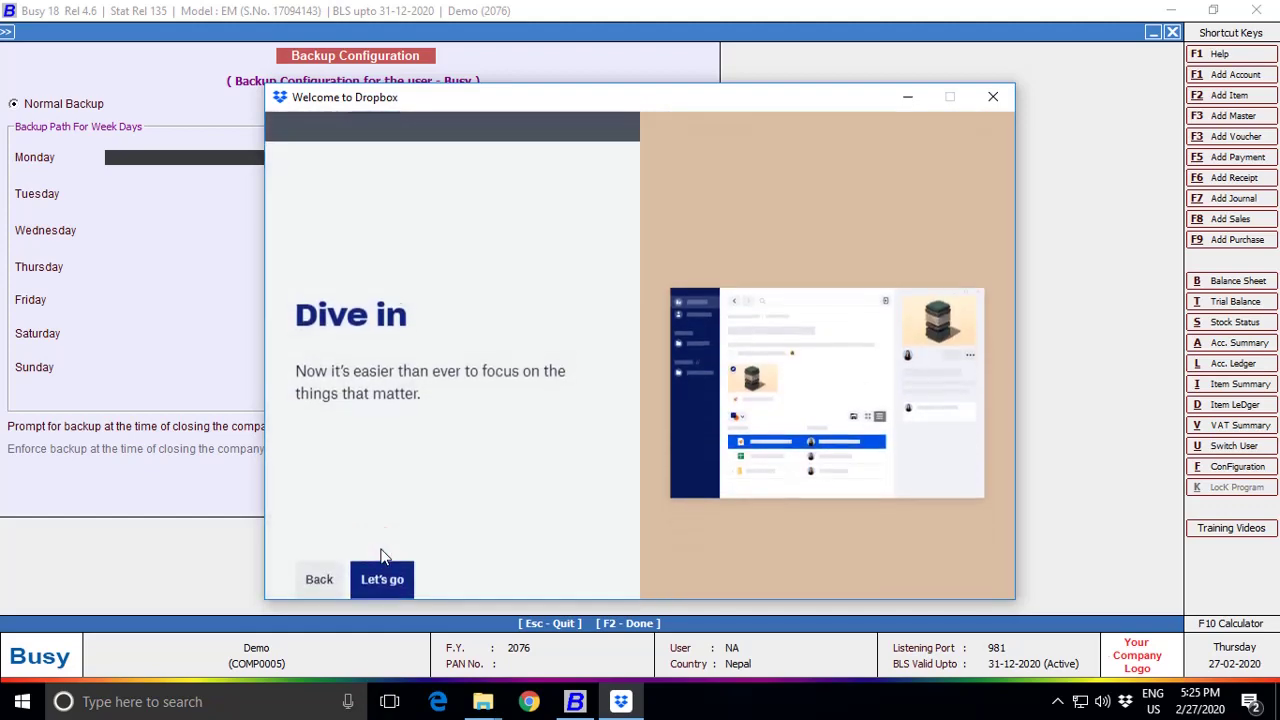
click(384, 560)
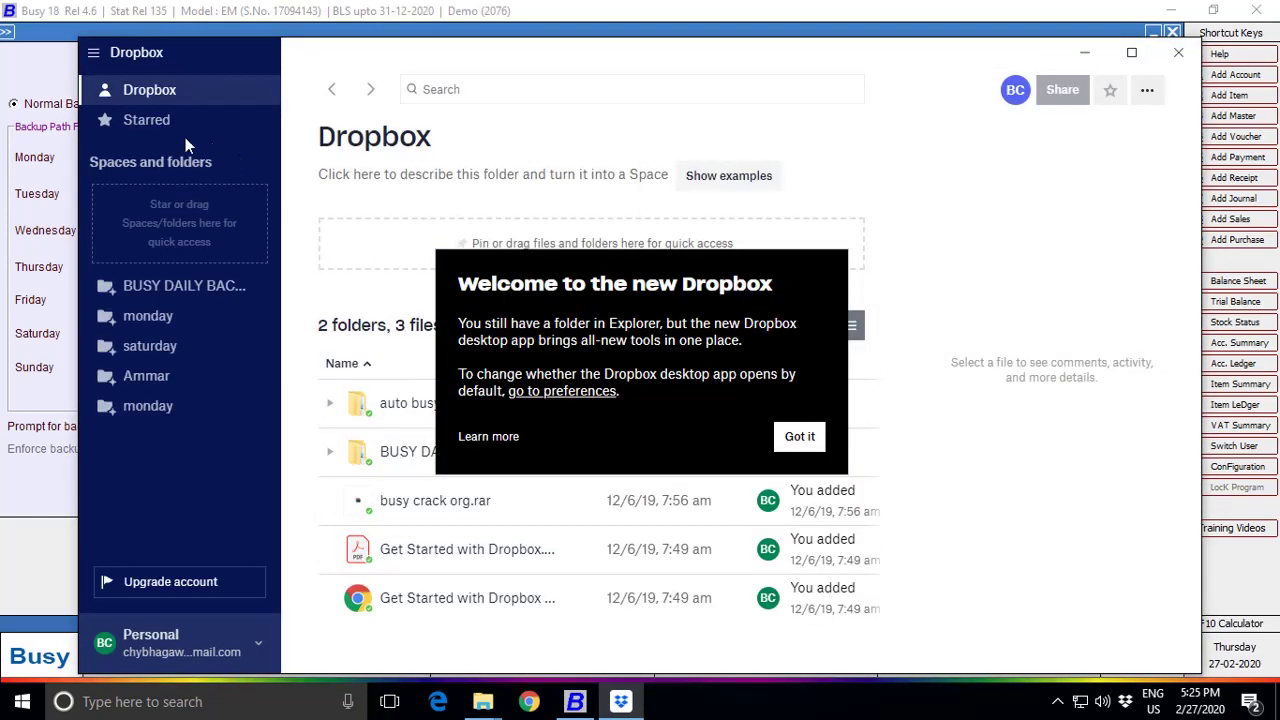
click(790, 438)
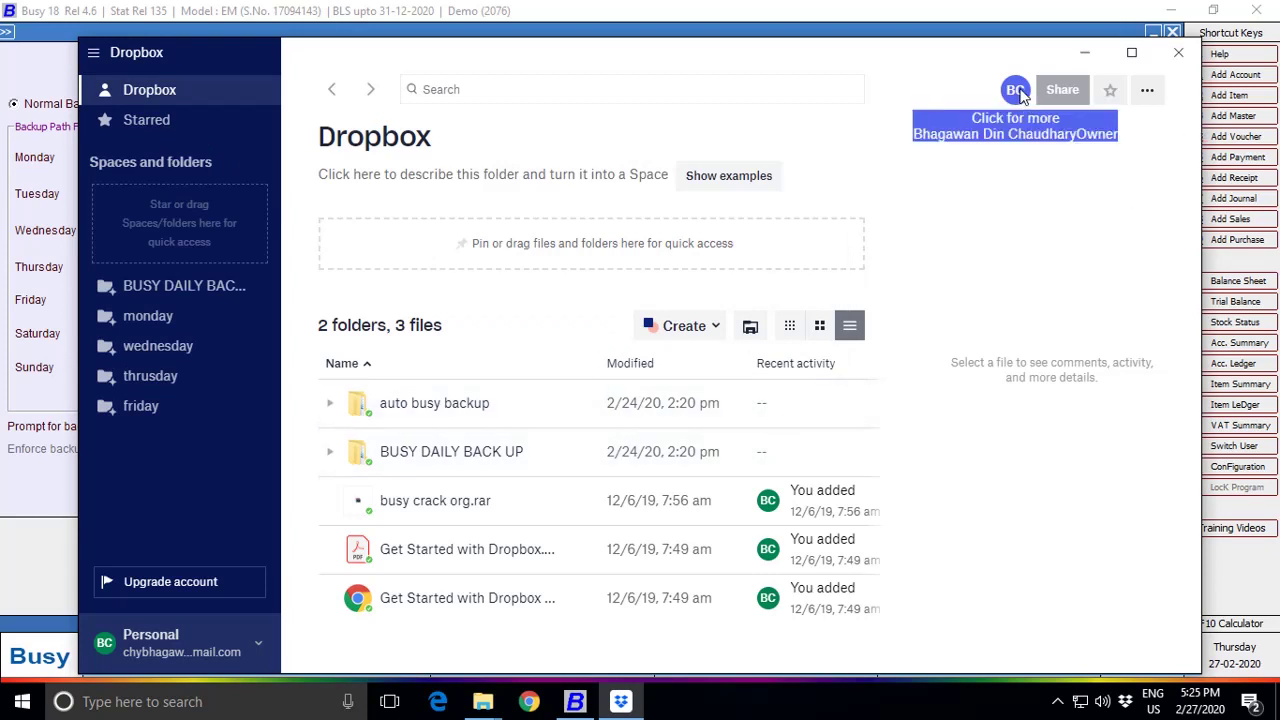
click(1131, 52)
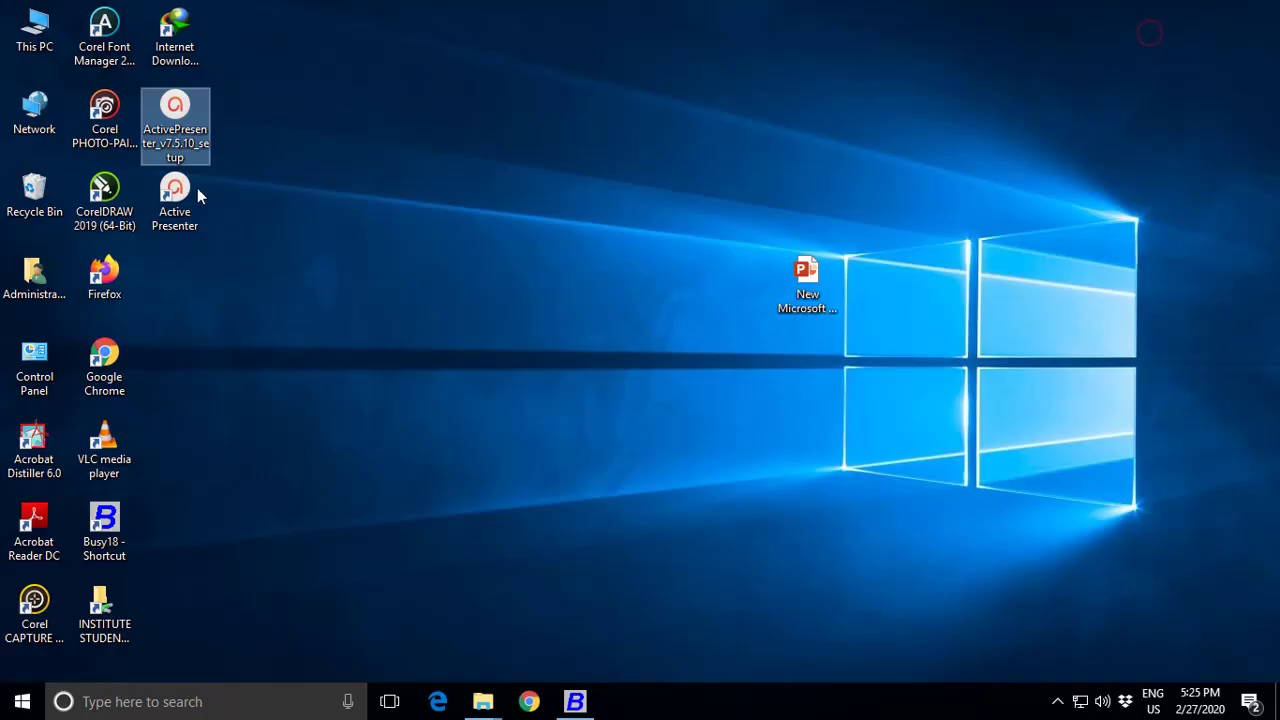
Step: Switch to File Explorer and open the local Dropbox folder
double_click(34, 30)
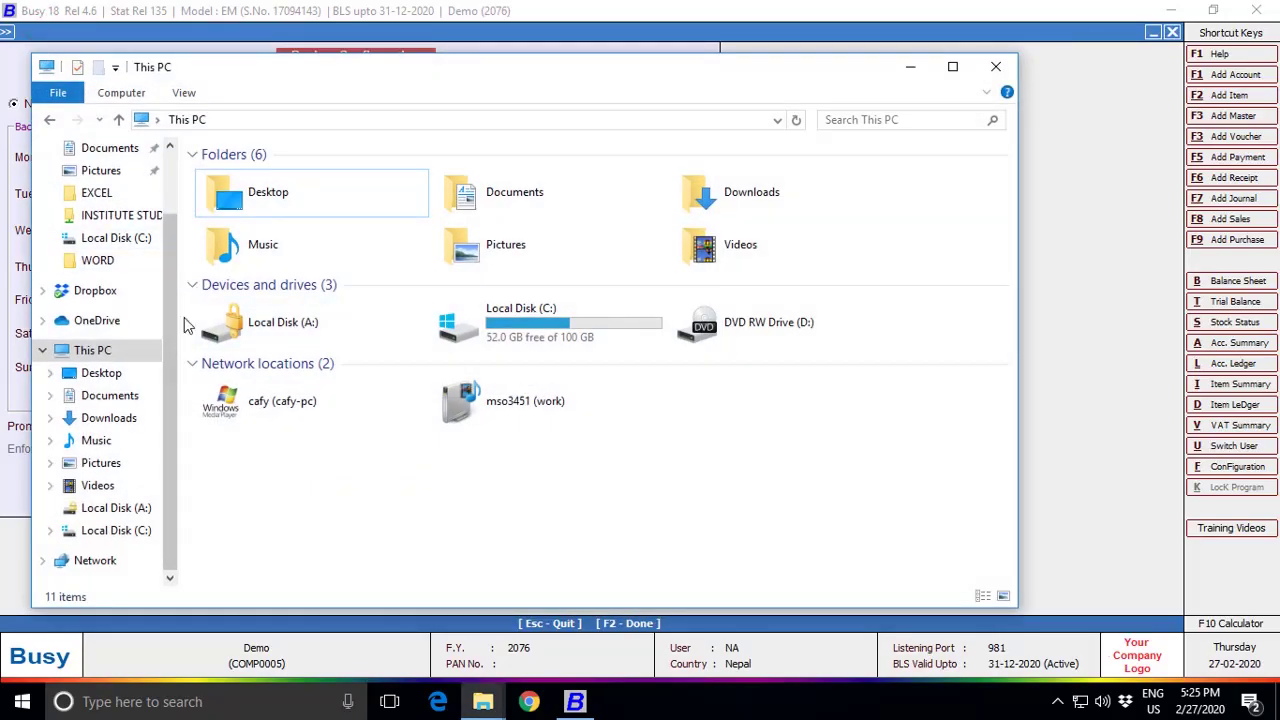
drag(184, 325, 188, 180)
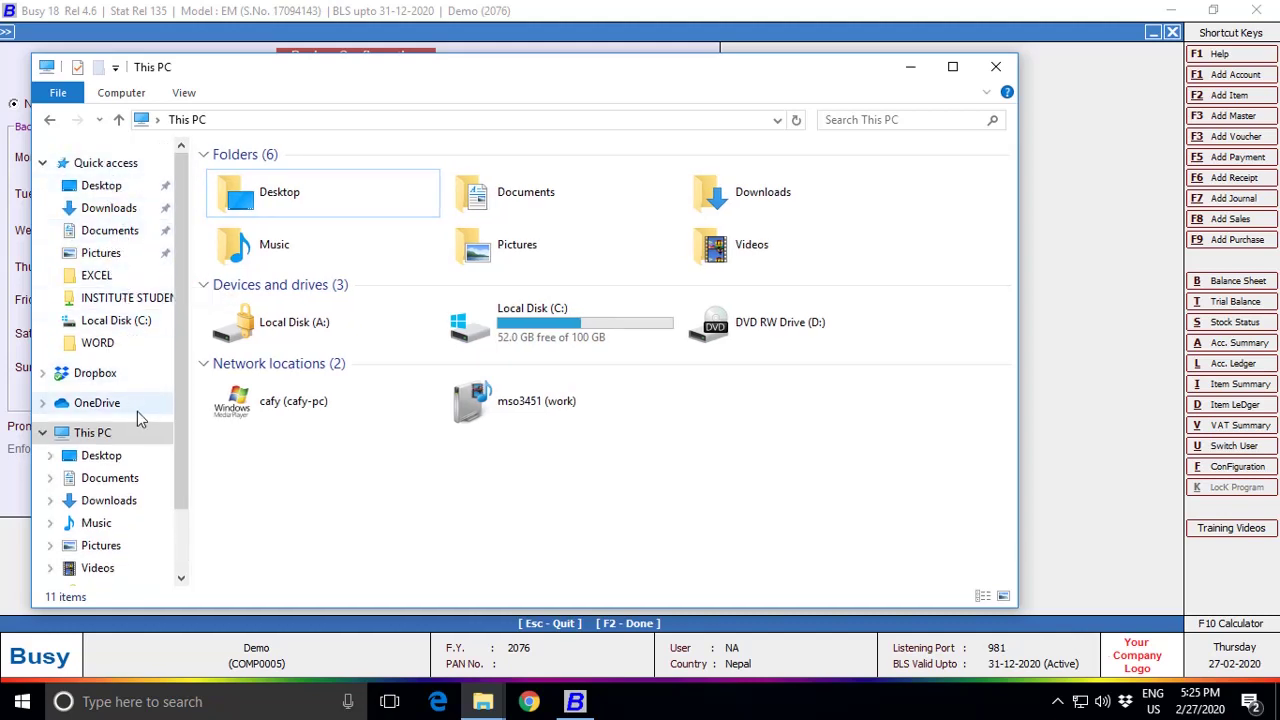
click(90, 374)
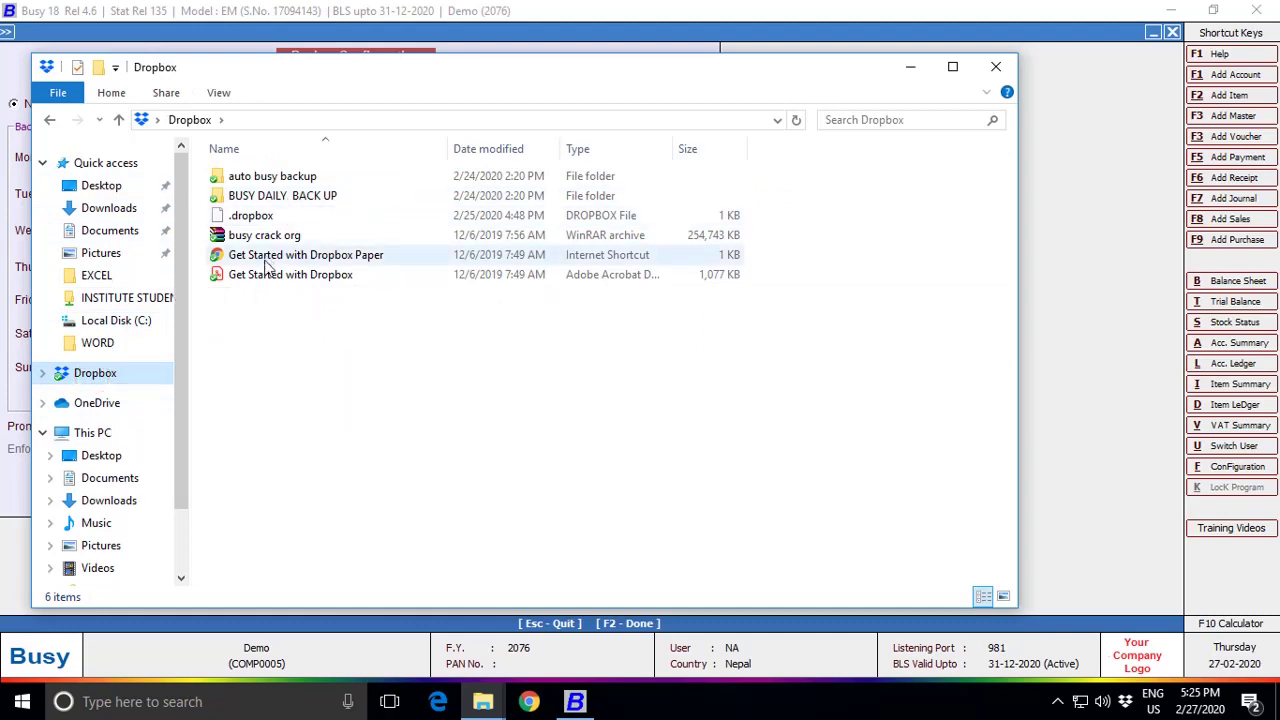
Step: Check which account Dropbox is signed in with and its sync status
click(1125, 701)
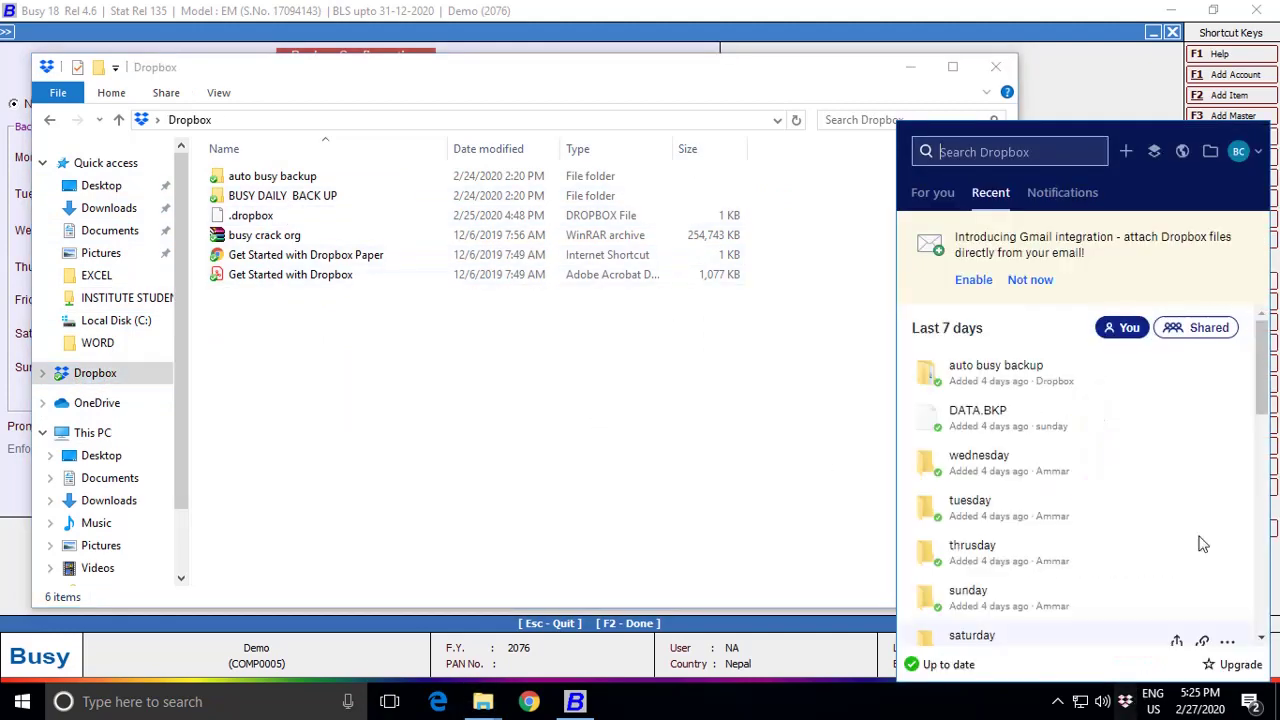
click(1240, 154)
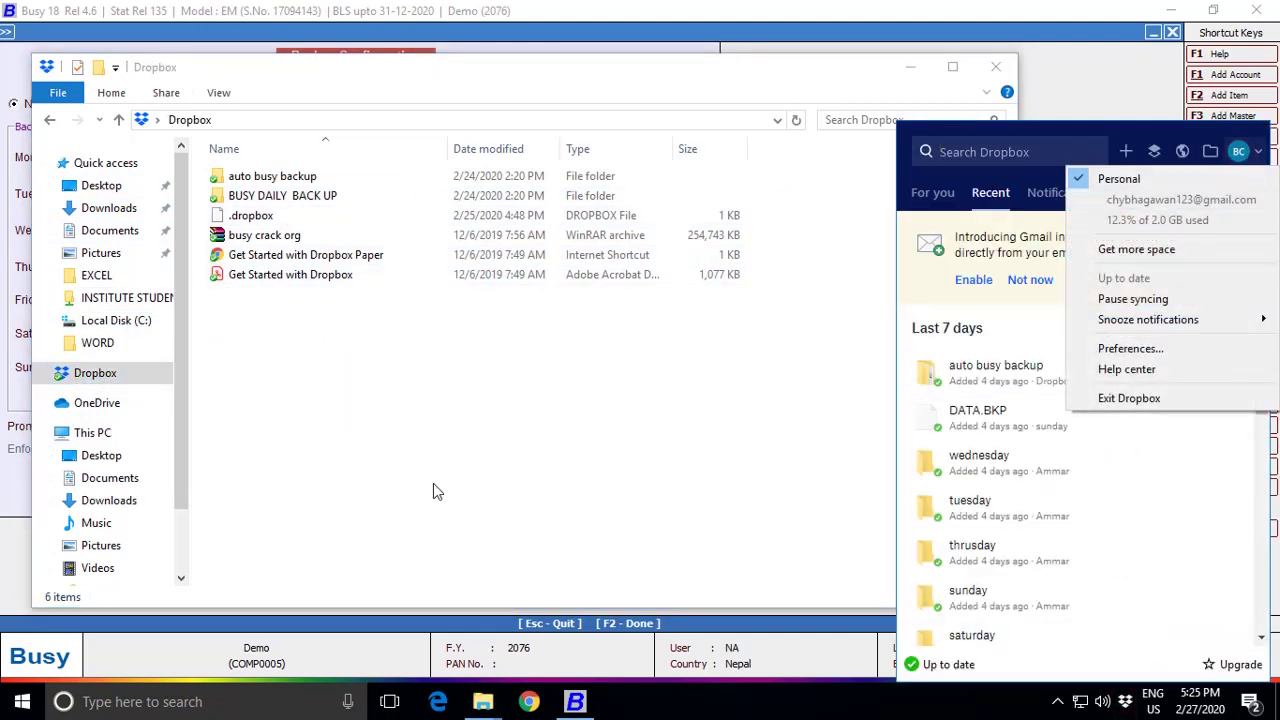
click(433, 485)
Step: Look into the auto busy backup folder and open the BUSY DAILY BACK UP folder in Dropbox
double_click(280, 178)
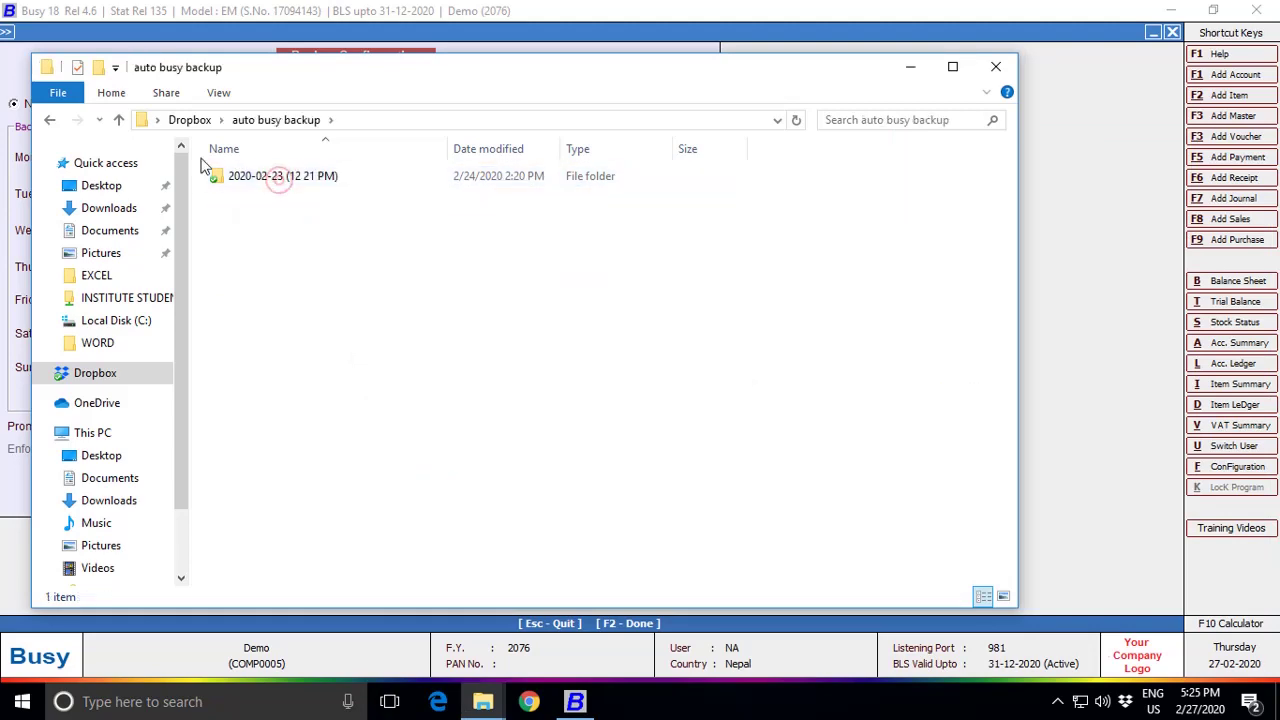
click(50, 120)
double_click(300, 195)
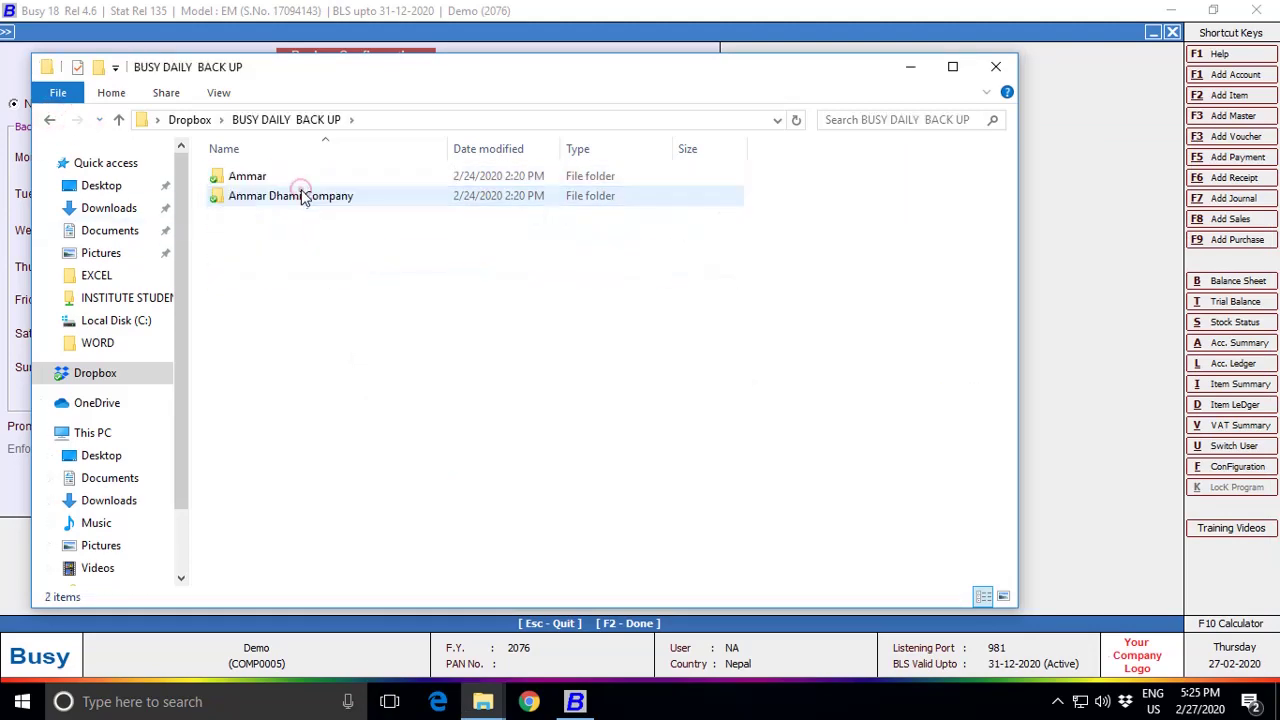
Step: Copy the existing company folder with the longer name and paste a duplicate of it into BUSY DAILY BACK UP
right_click(270, 254)
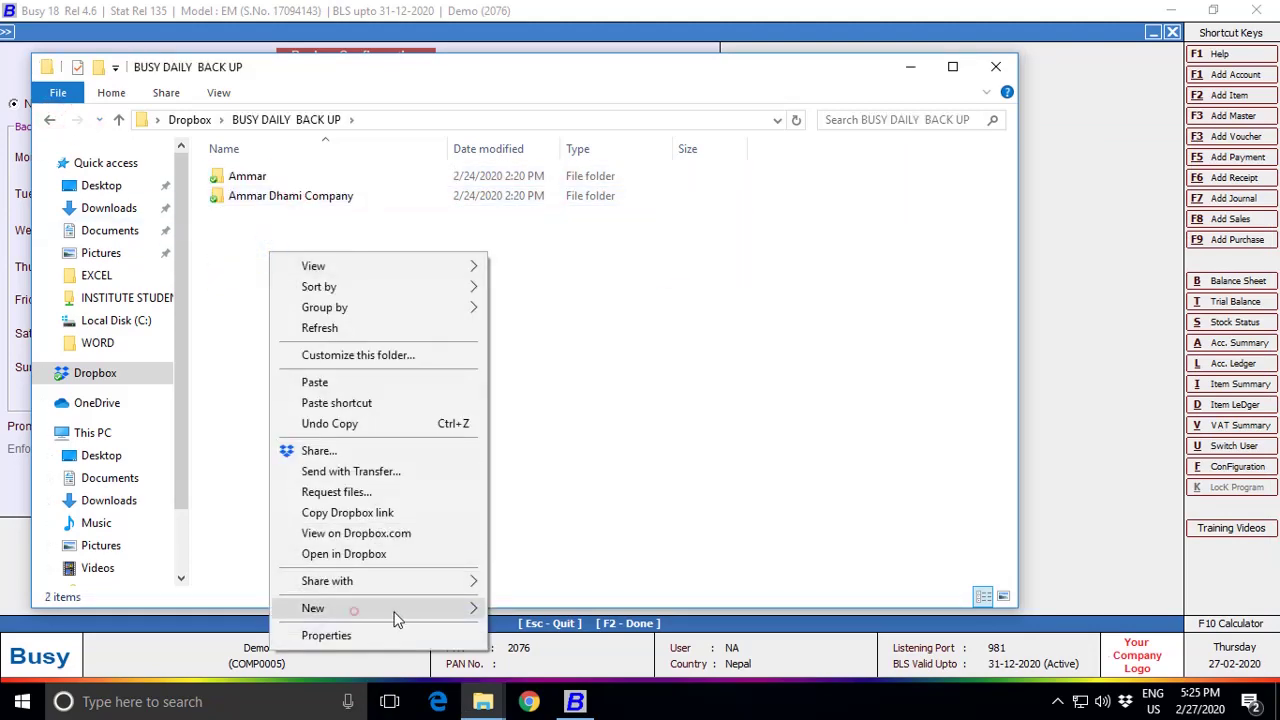
click(262, 200)
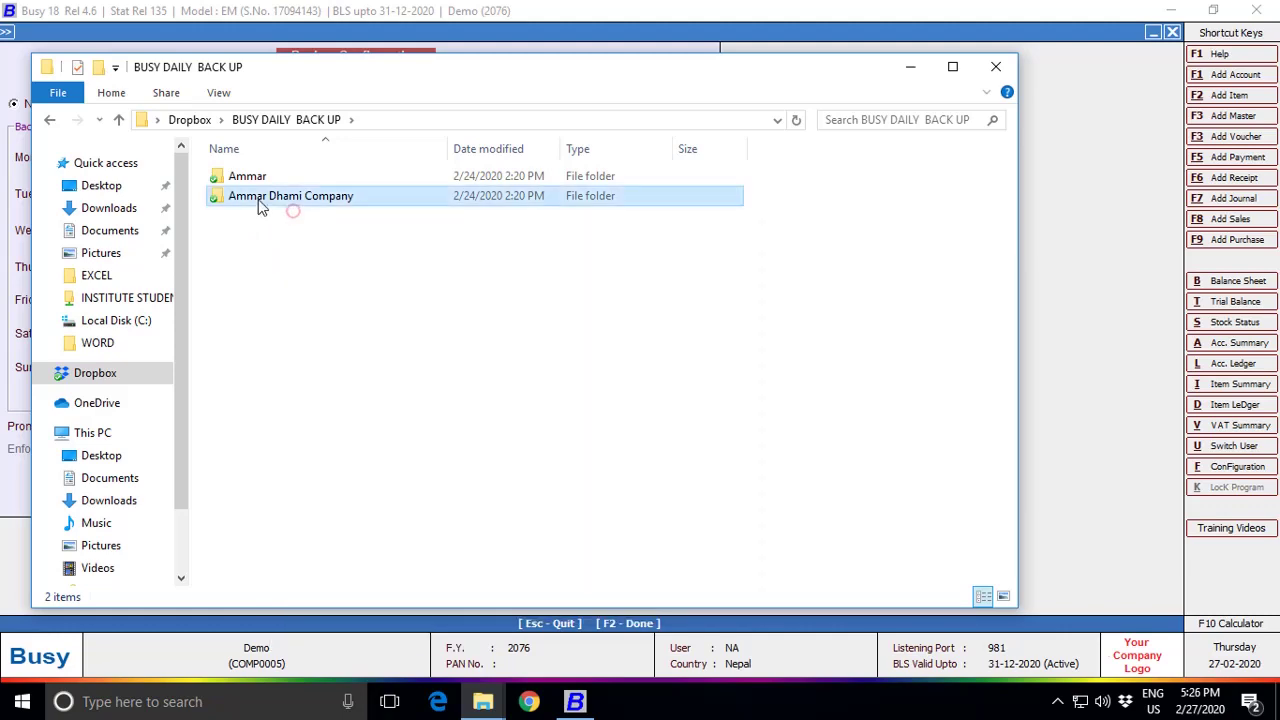
right_click(262, 205)
click(318, 552)
right_click(303, 357)
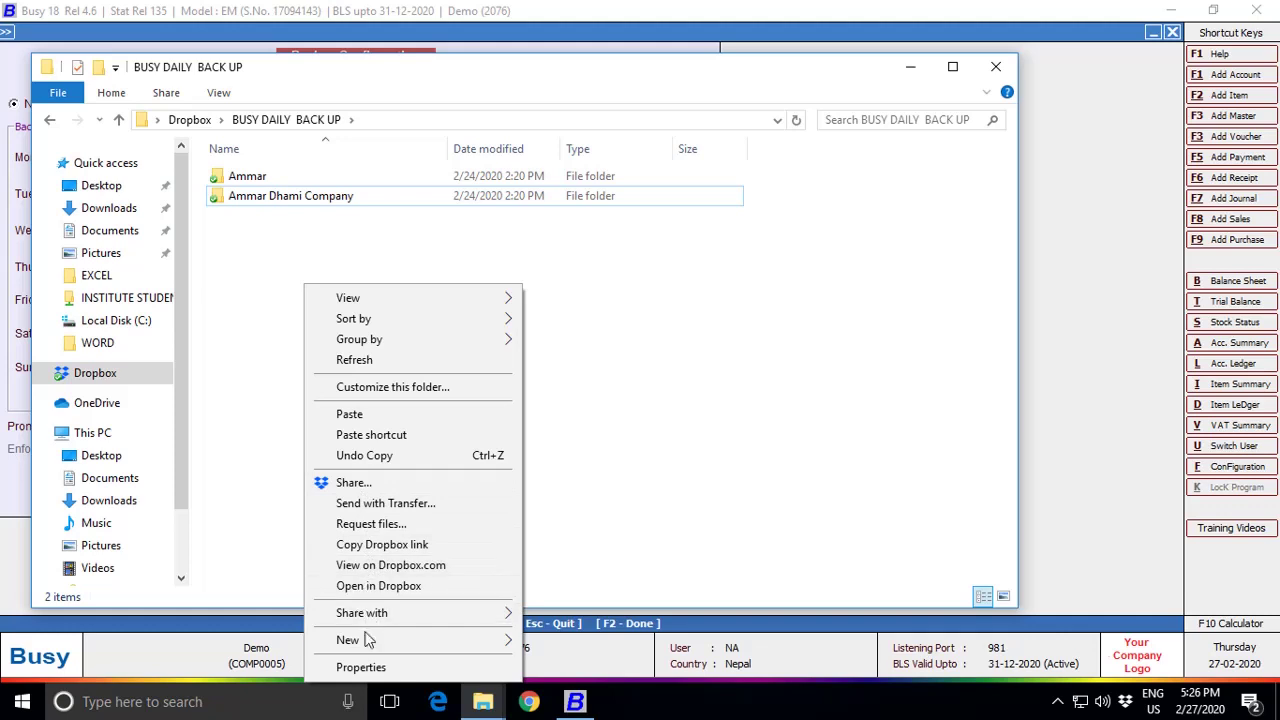
click(390, 414)
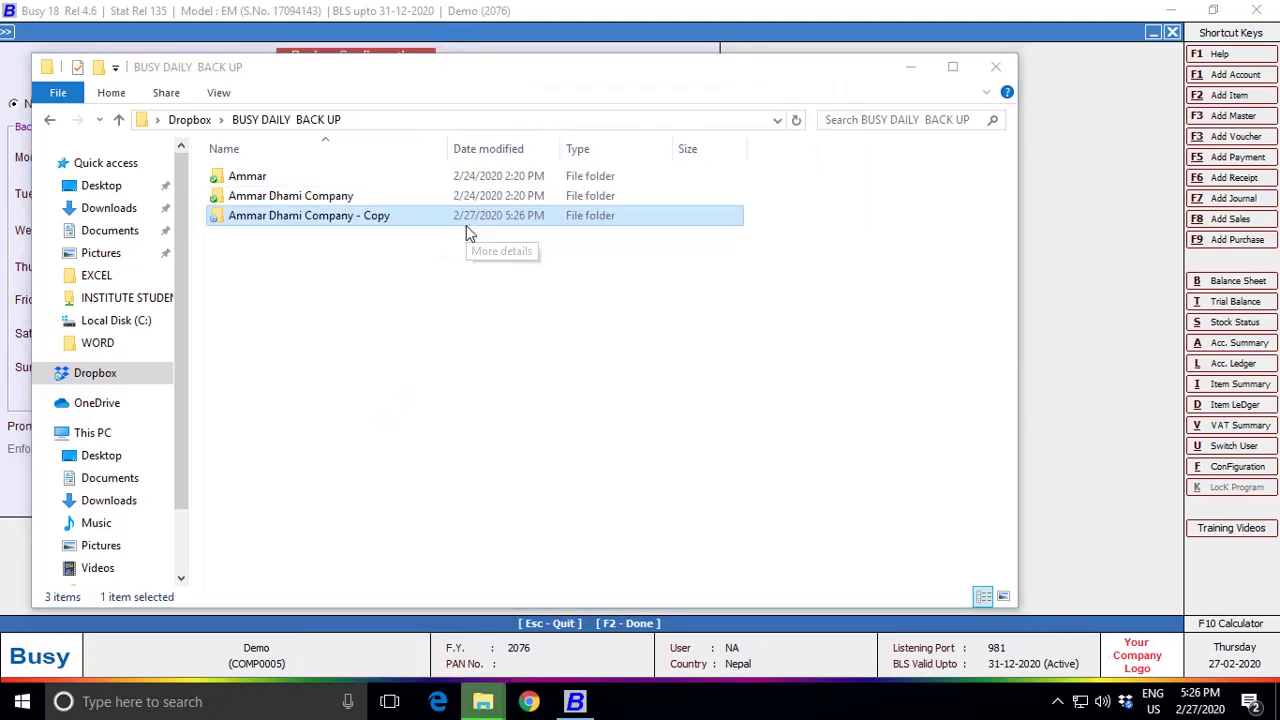
Step: Rename the duplicated company folder as demo
click(299, 226)
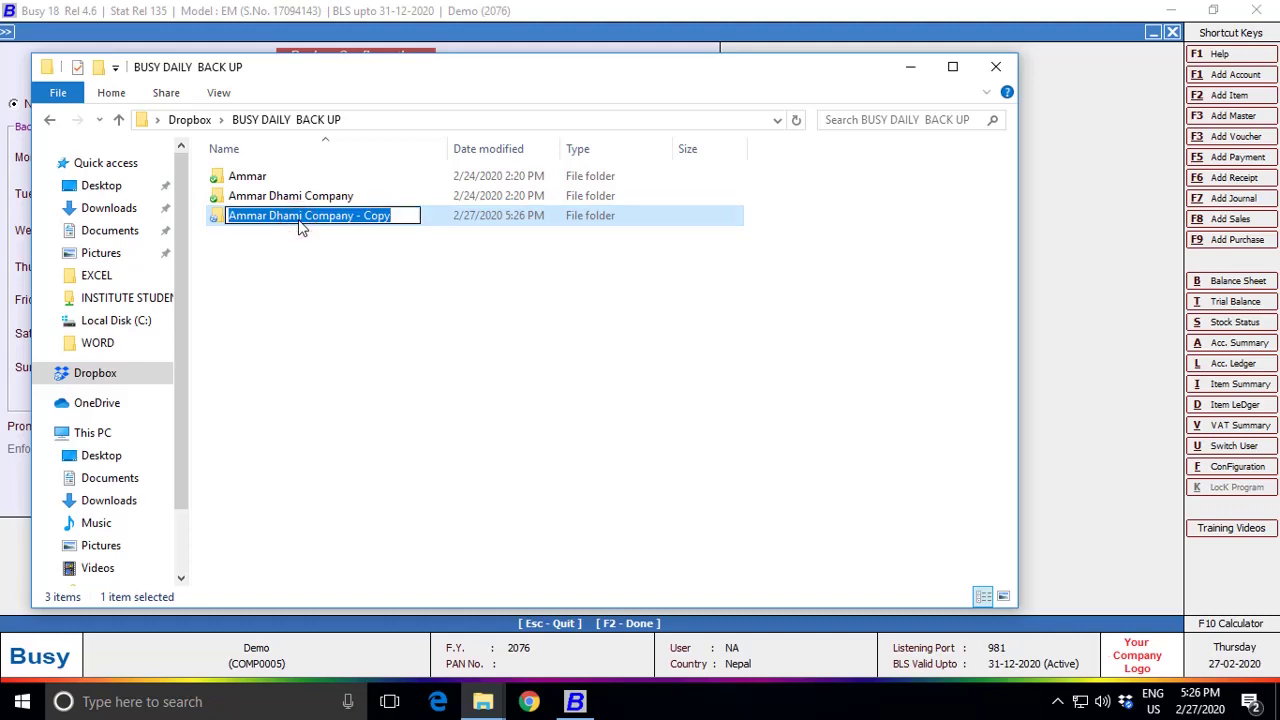
text(demo)
key(Return)
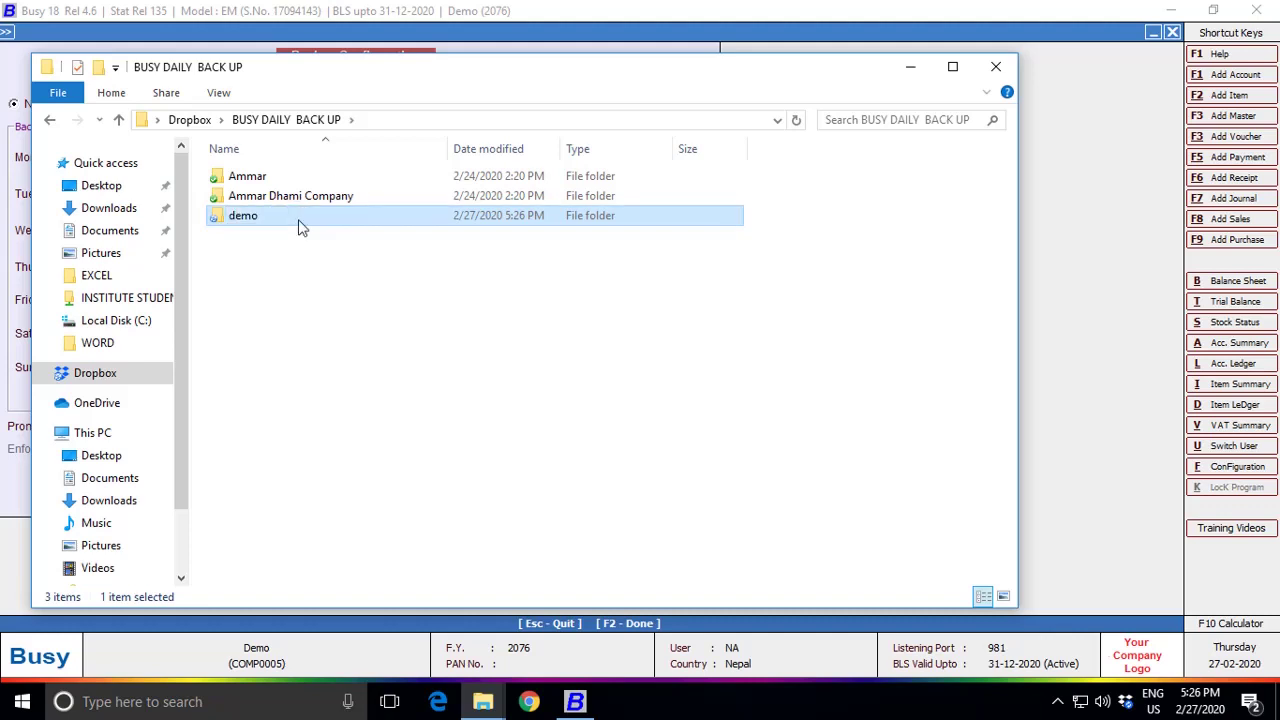
Step: Return to the main Dropbox folder, switch back to BUSY, and quit the backup configuration and the open company
click(50, 120)
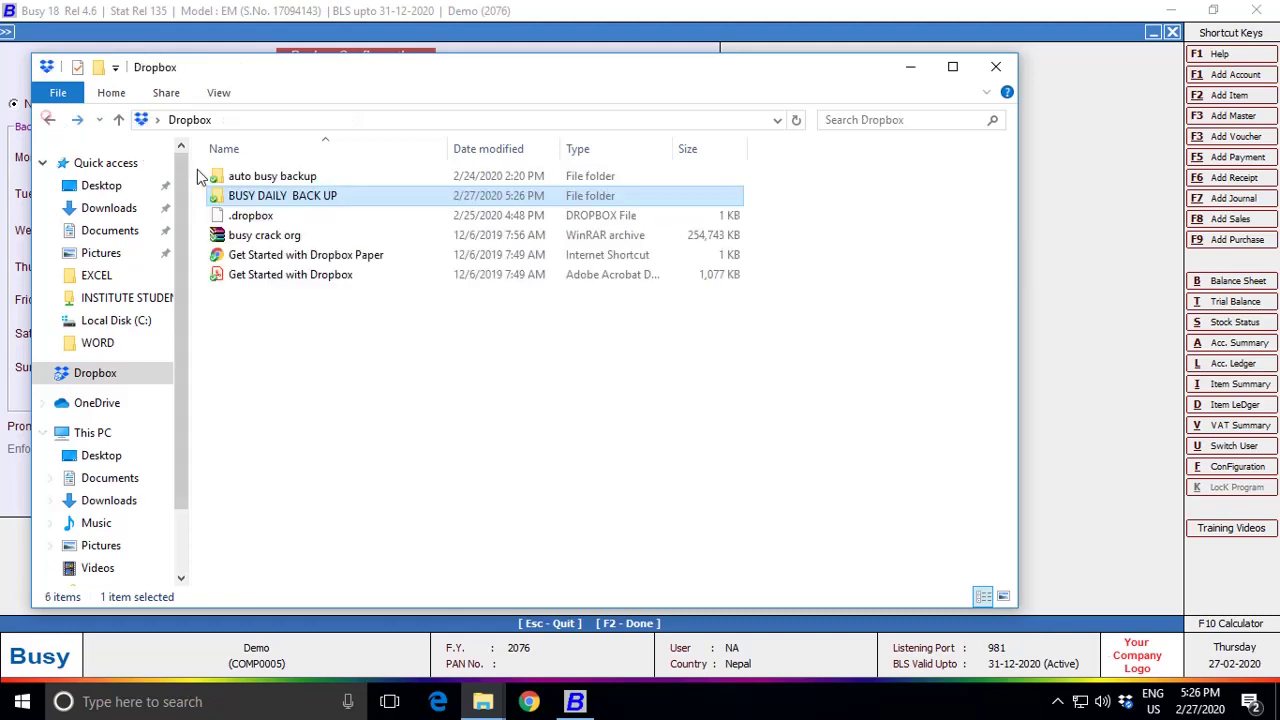
click(1057, 701)
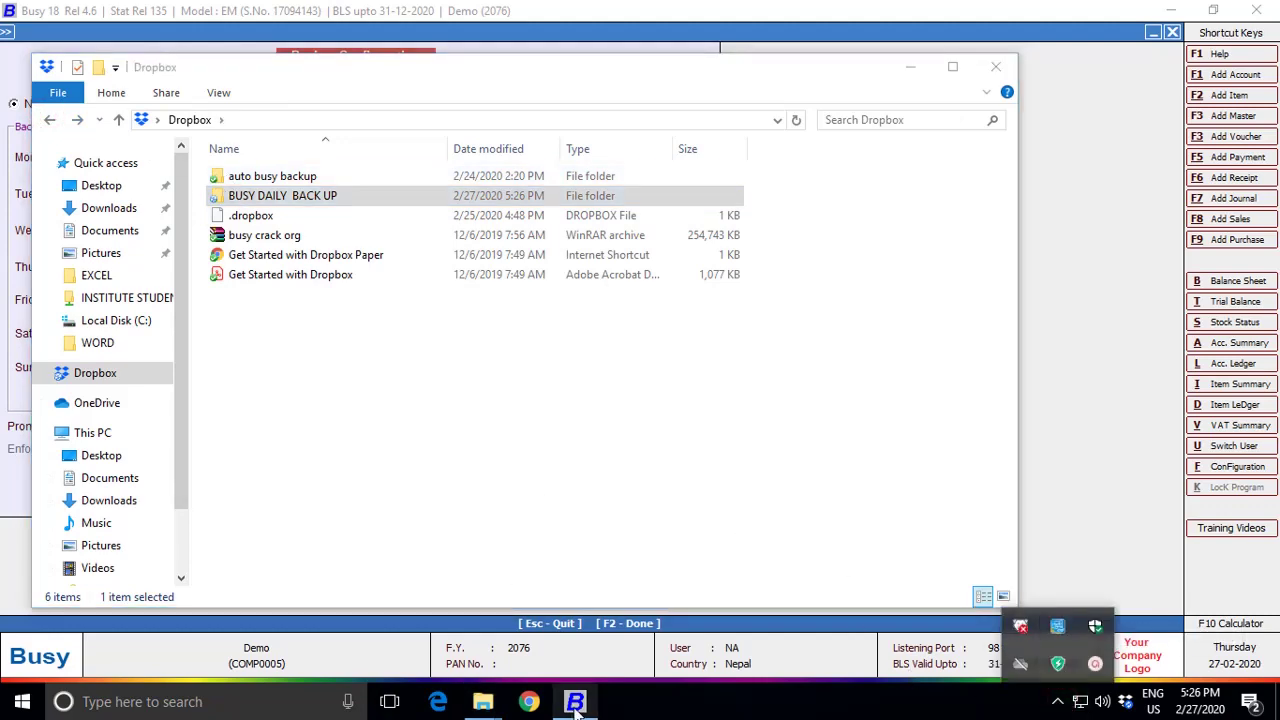
key(alt+Tab)
click(380, 483)
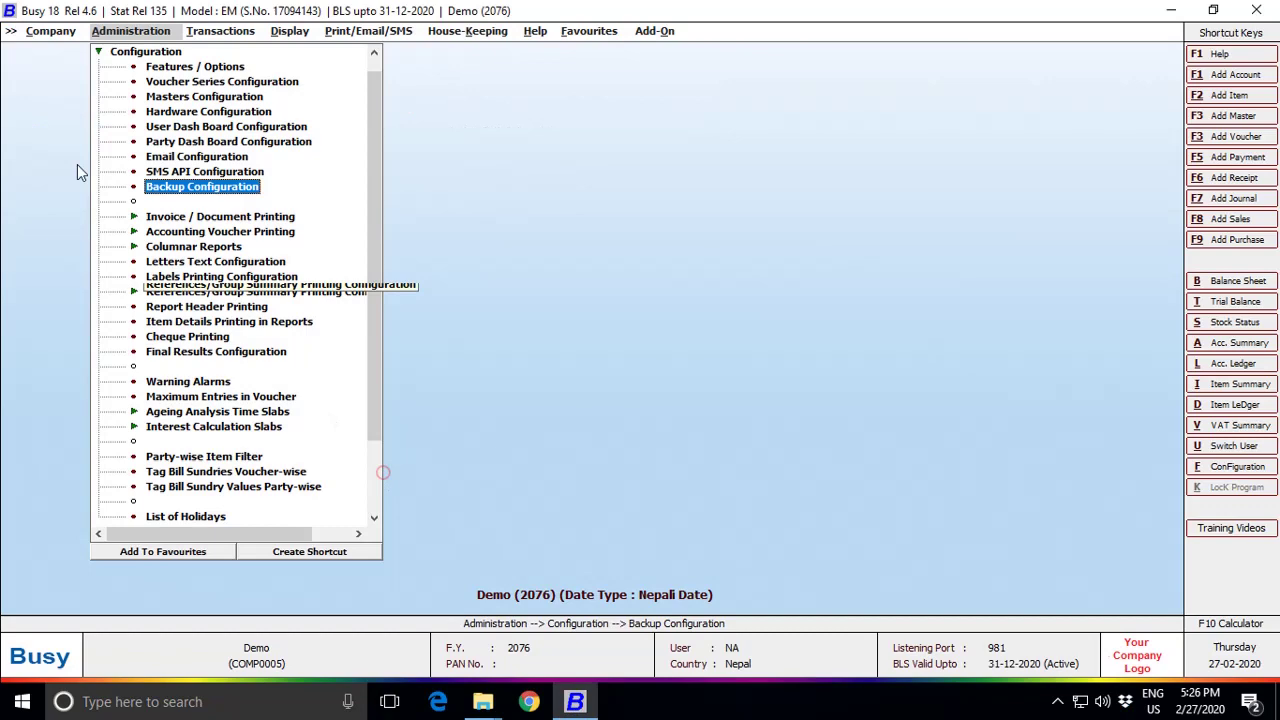
click(55, 33)
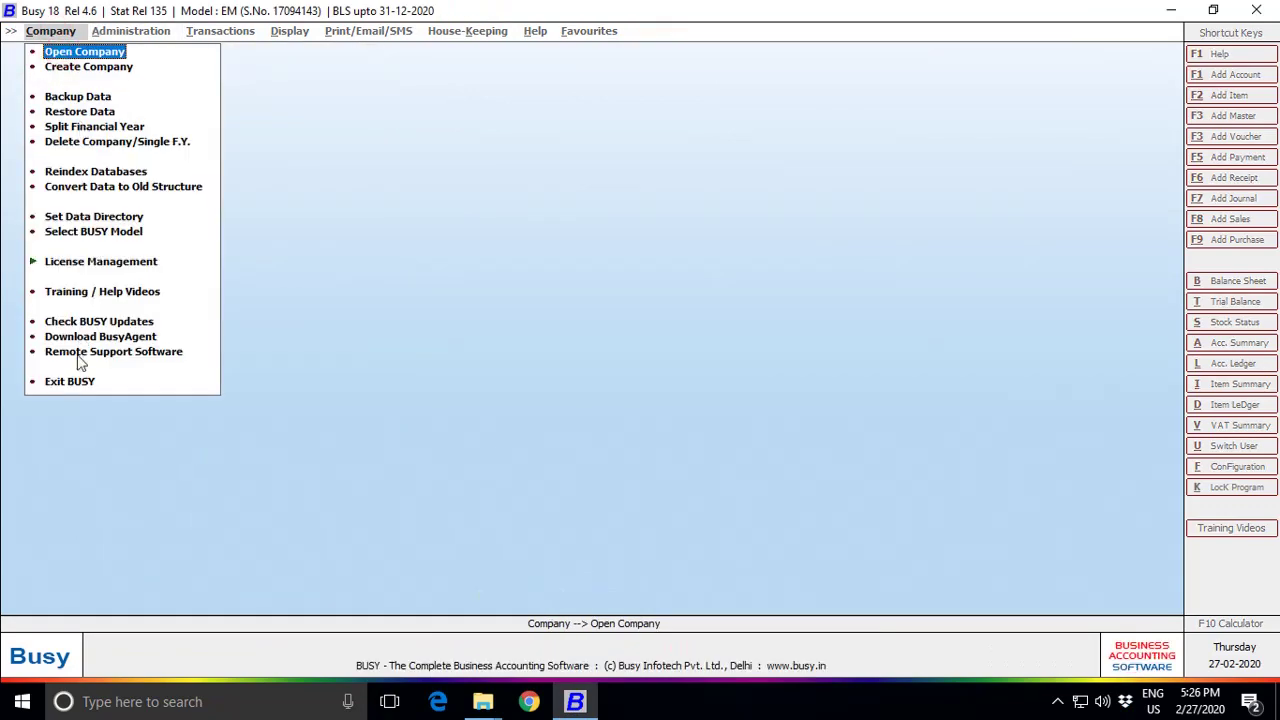
Step: Dismiss the remote support download and download the BusyAgent setup to the Desktop instead
click(80, 362)
click(775, 376)
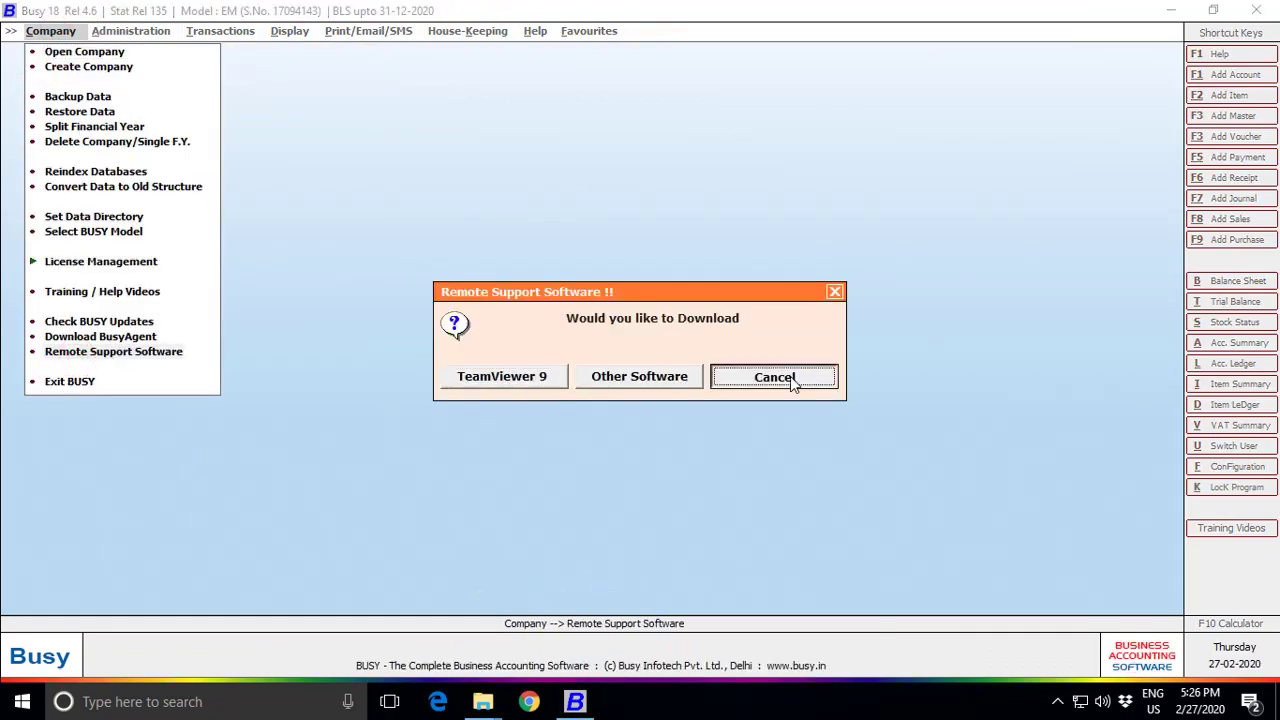
click(134, 337)
click(341, 238)
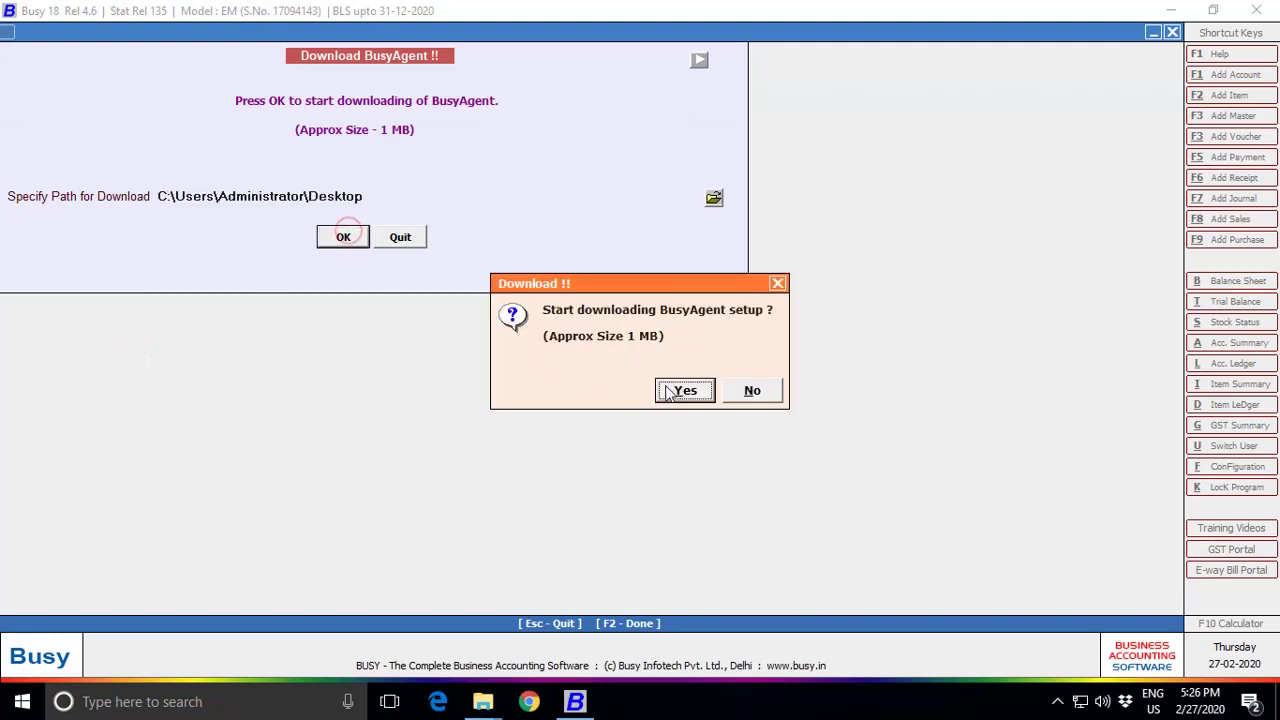
key(Return)
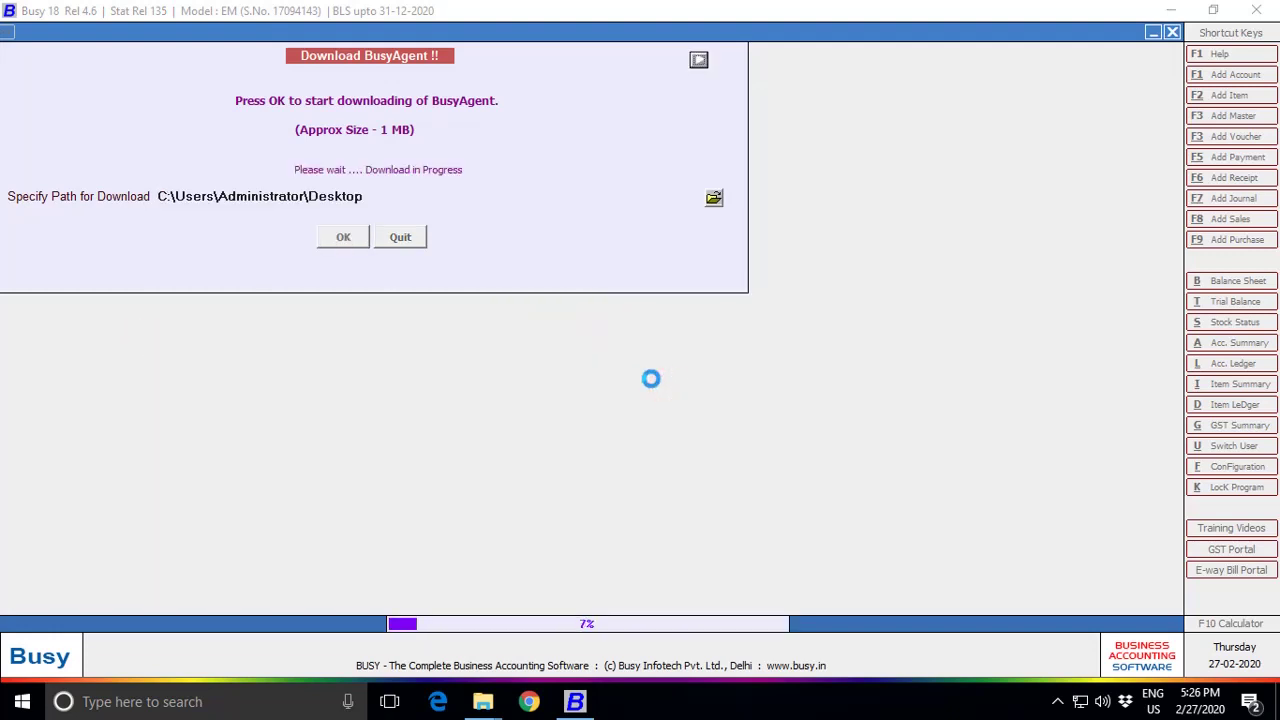
click(768, 387)
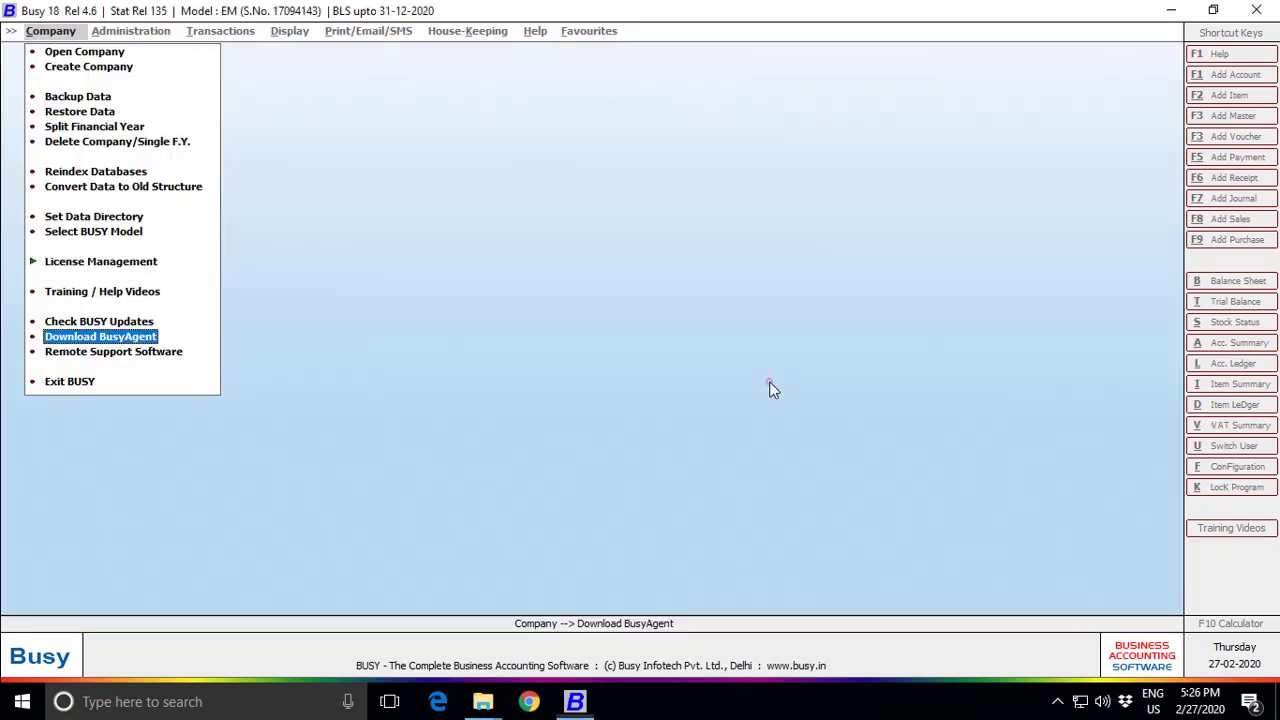
Step: Minimise the open windows and extract the downloaded BusyAgent archive on the desktop
click(1172, 12)
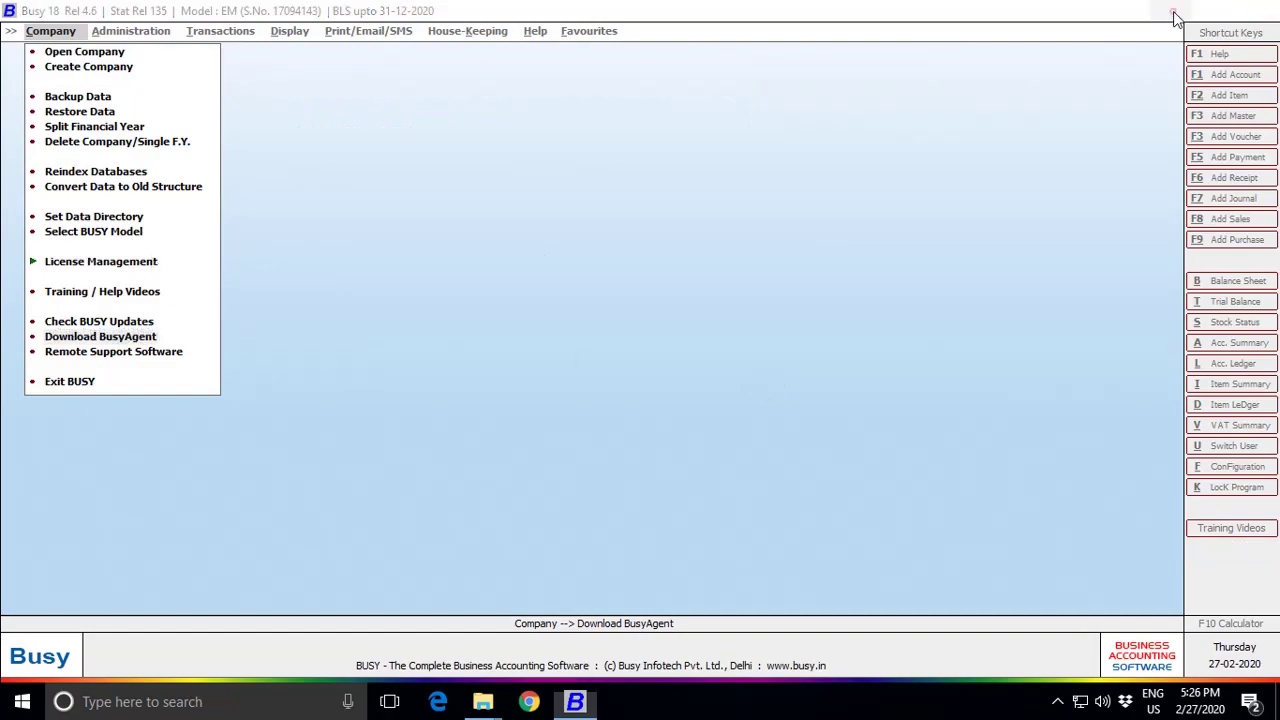
click(903, 69)
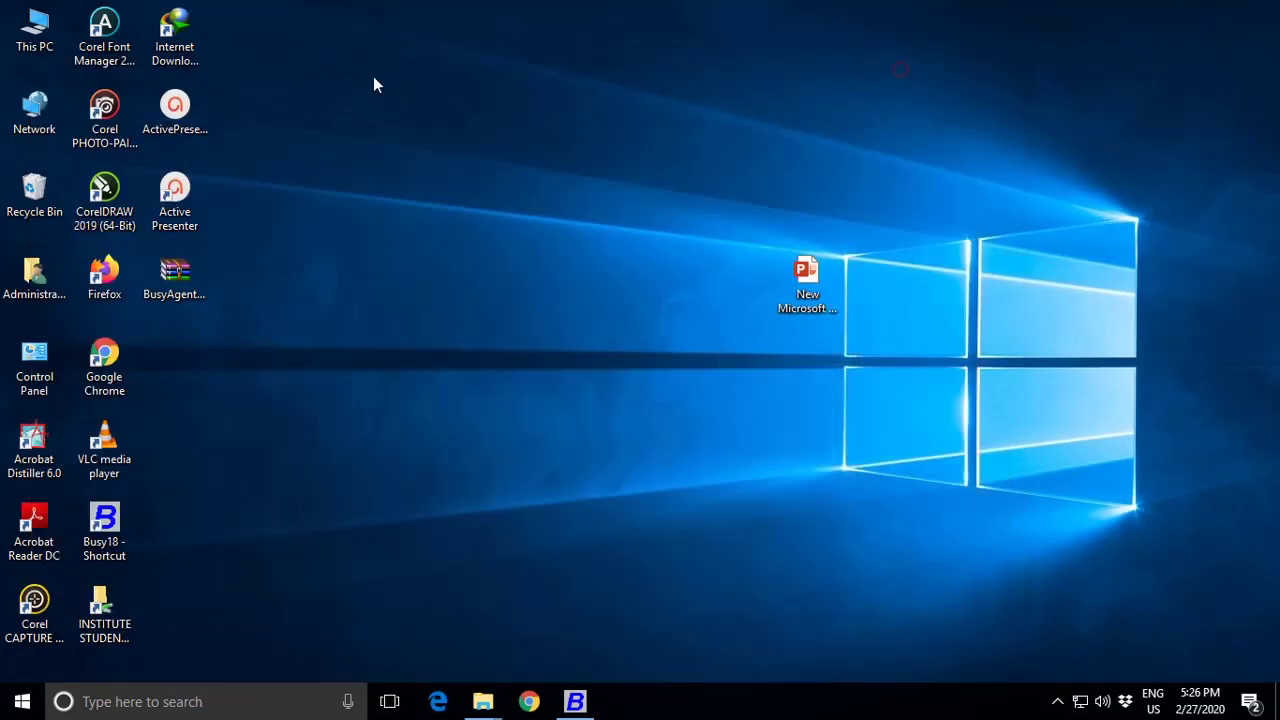
right_click(199, 266)
click(282, 352)
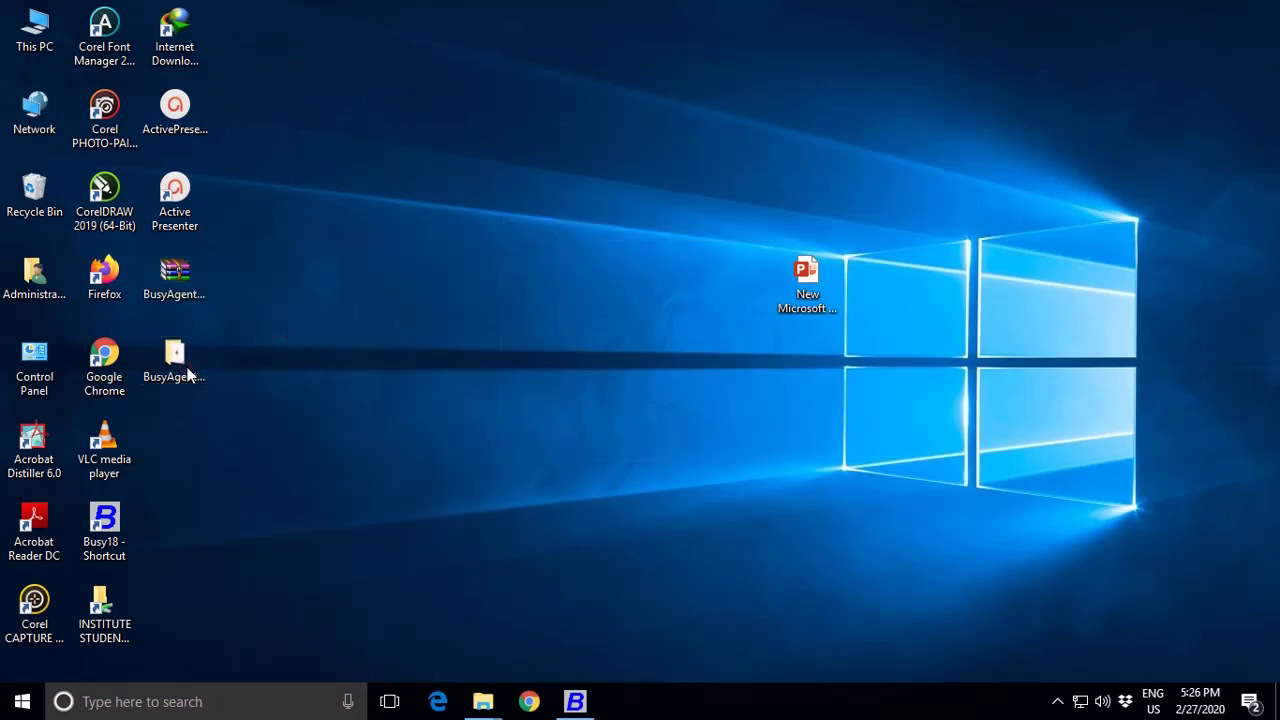
Step: Try to run BusyAgentSetup from the extracted folder, and close the folder
double_click(183, 366)
click(266, 160)
double_click(264, 155)
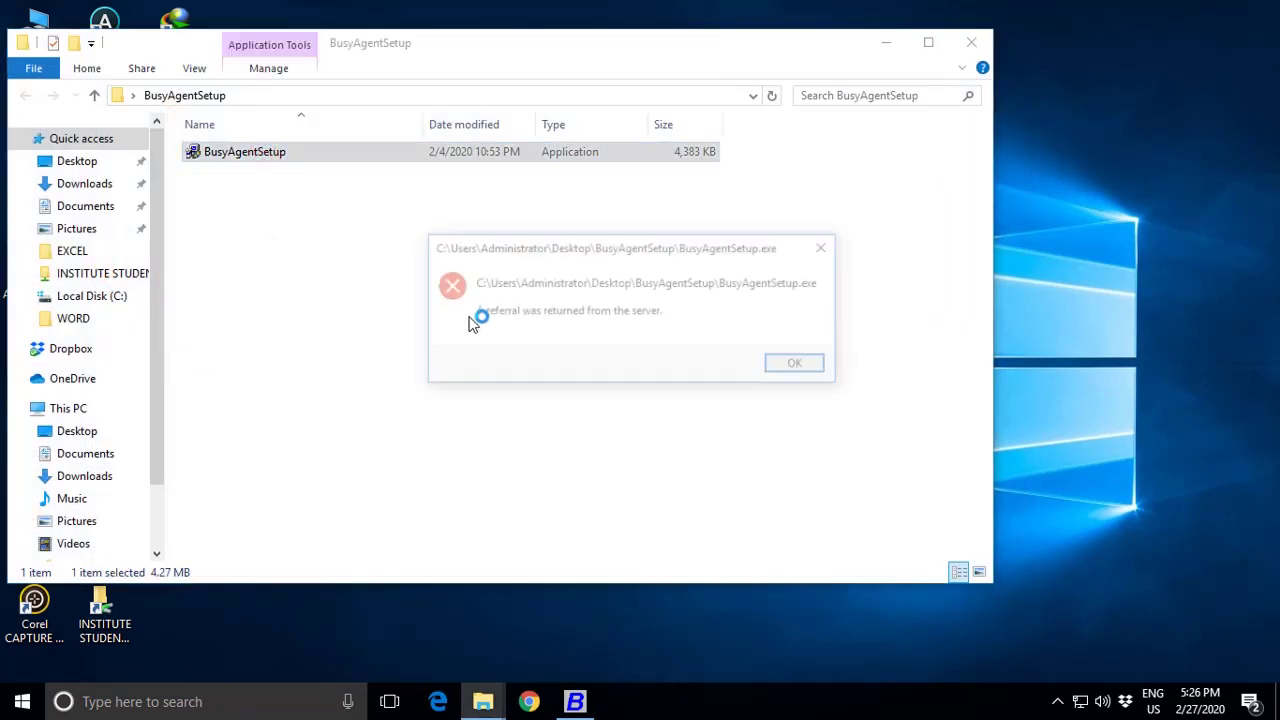
click(778, 364)
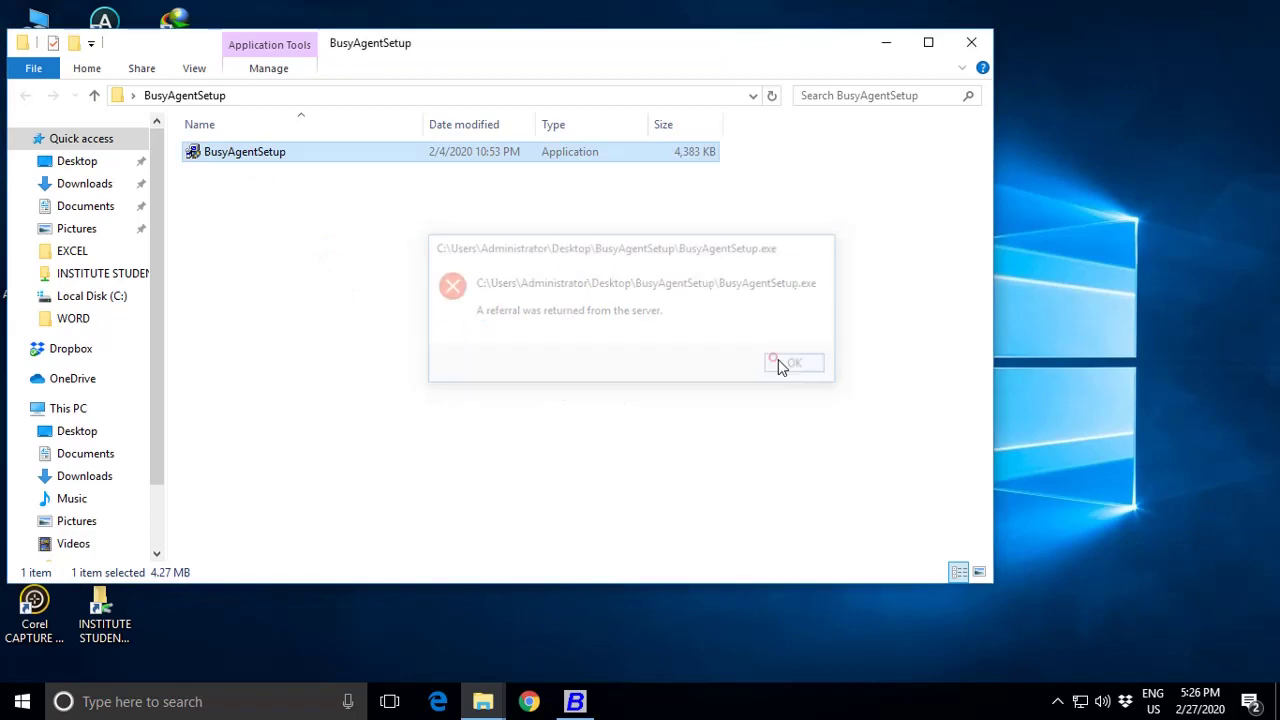
double_click(217, 160)
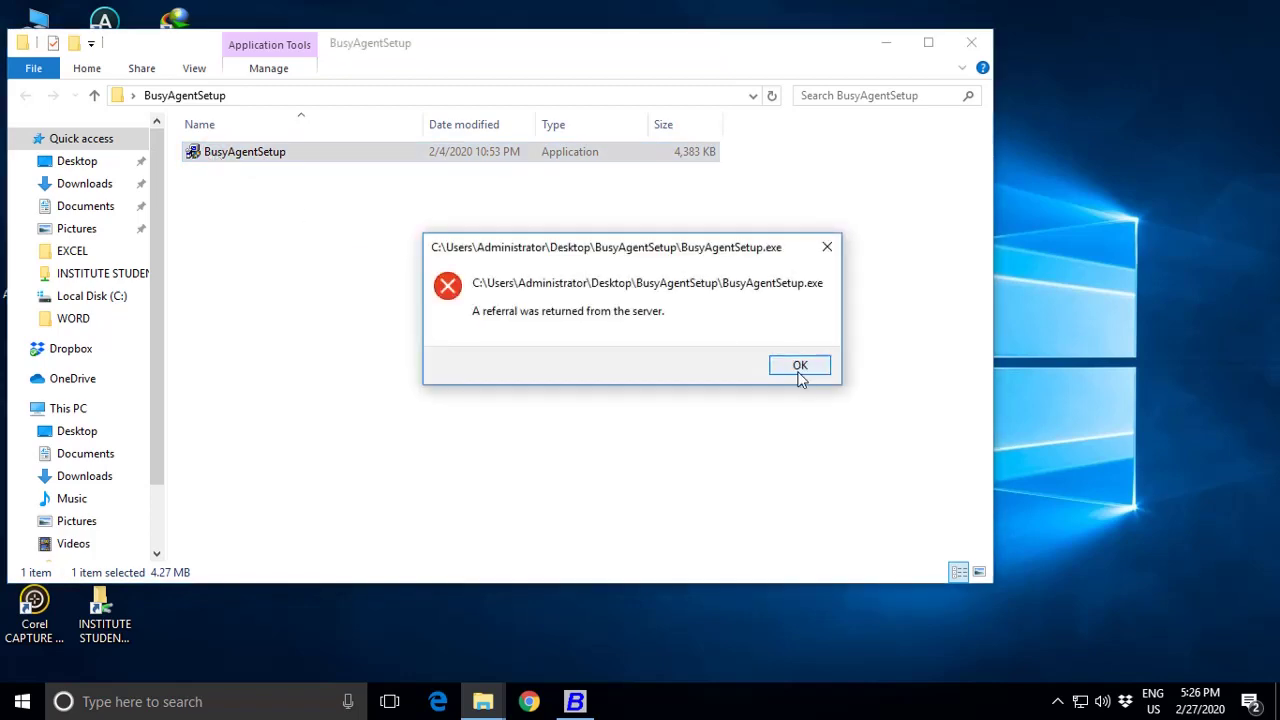
click(797, 371)
right_click(211, 160)
click(223, 171)
click(807, 364)
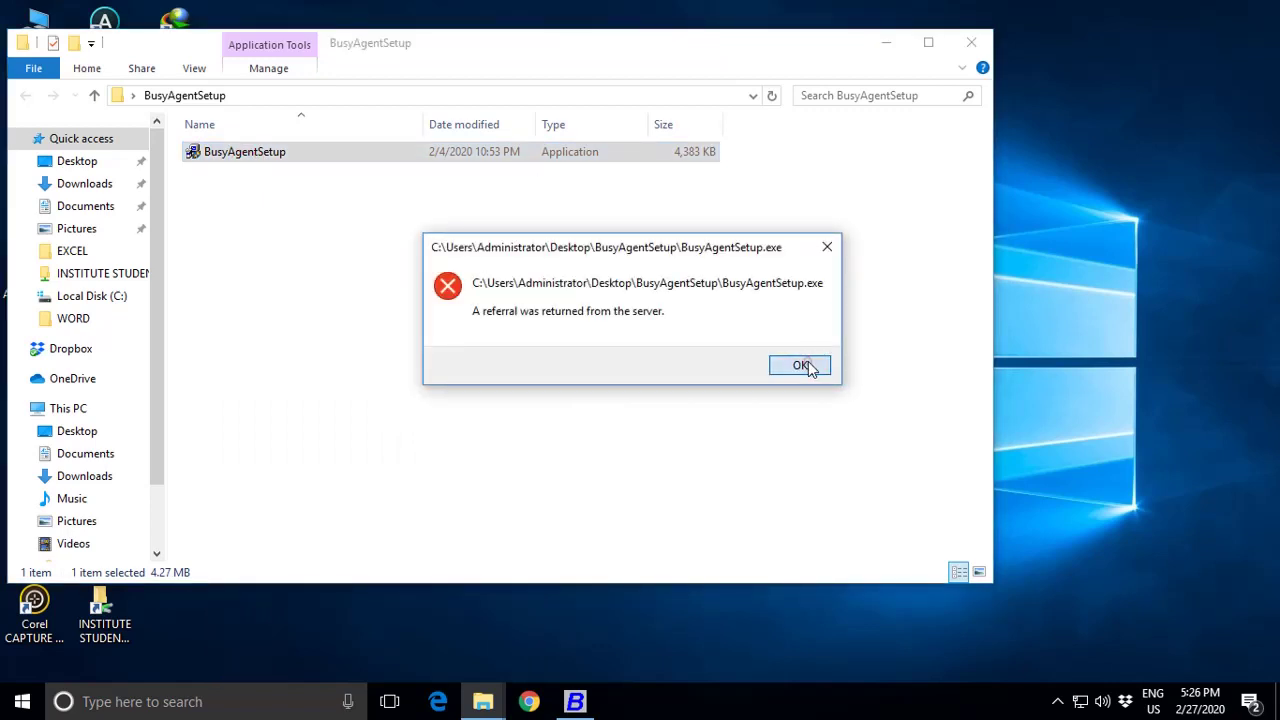
click(971, 42)
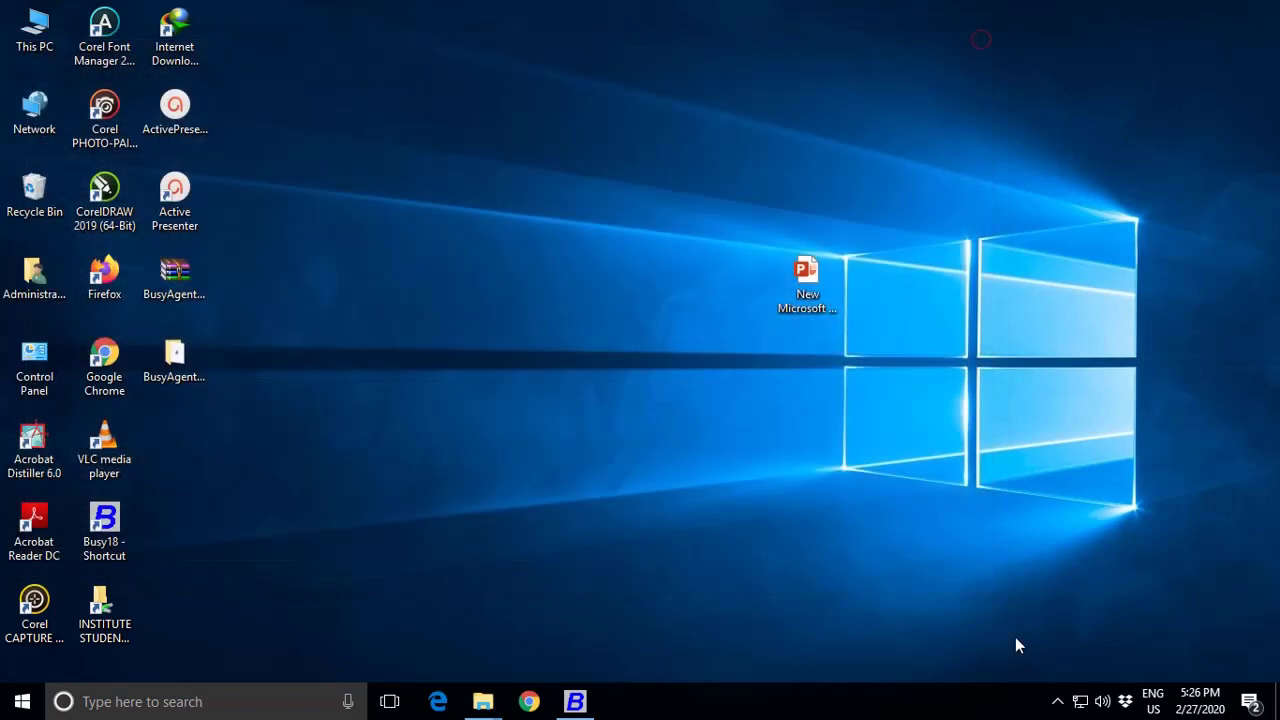
Step: Switch back to BUSY and open the Demo company (COMP0005)
click(1057, 703)
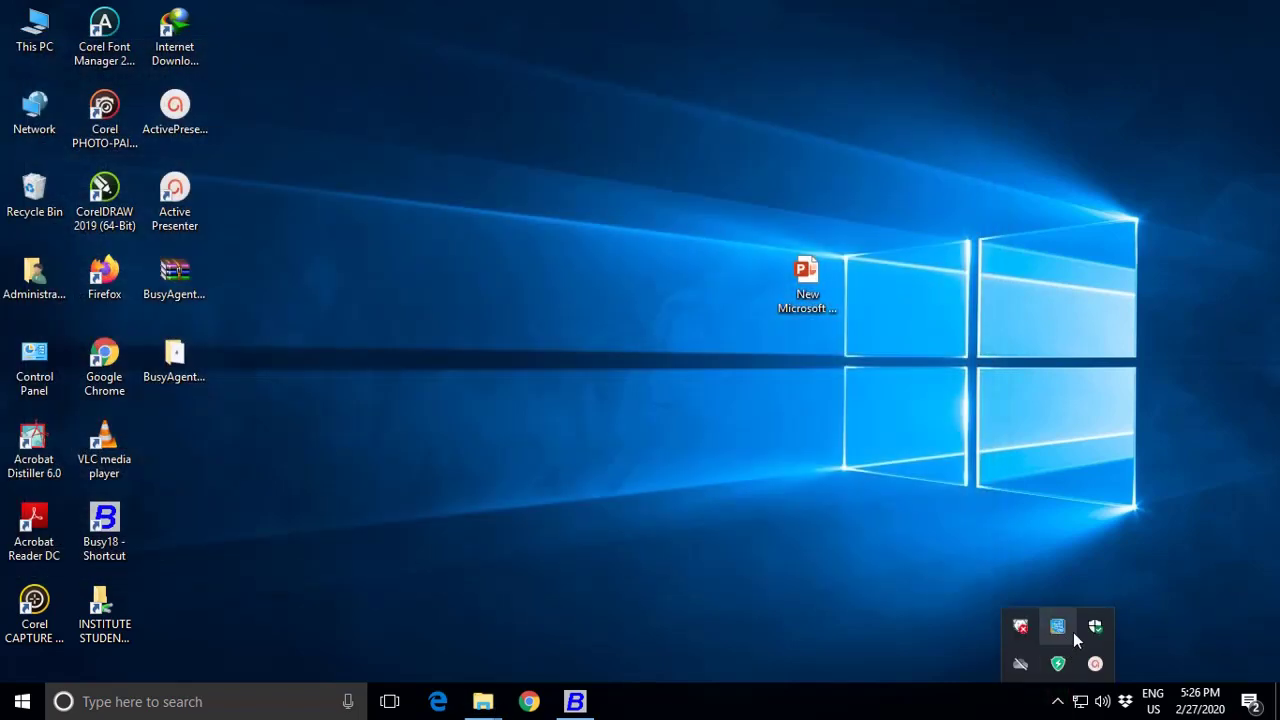
click(575, 701)
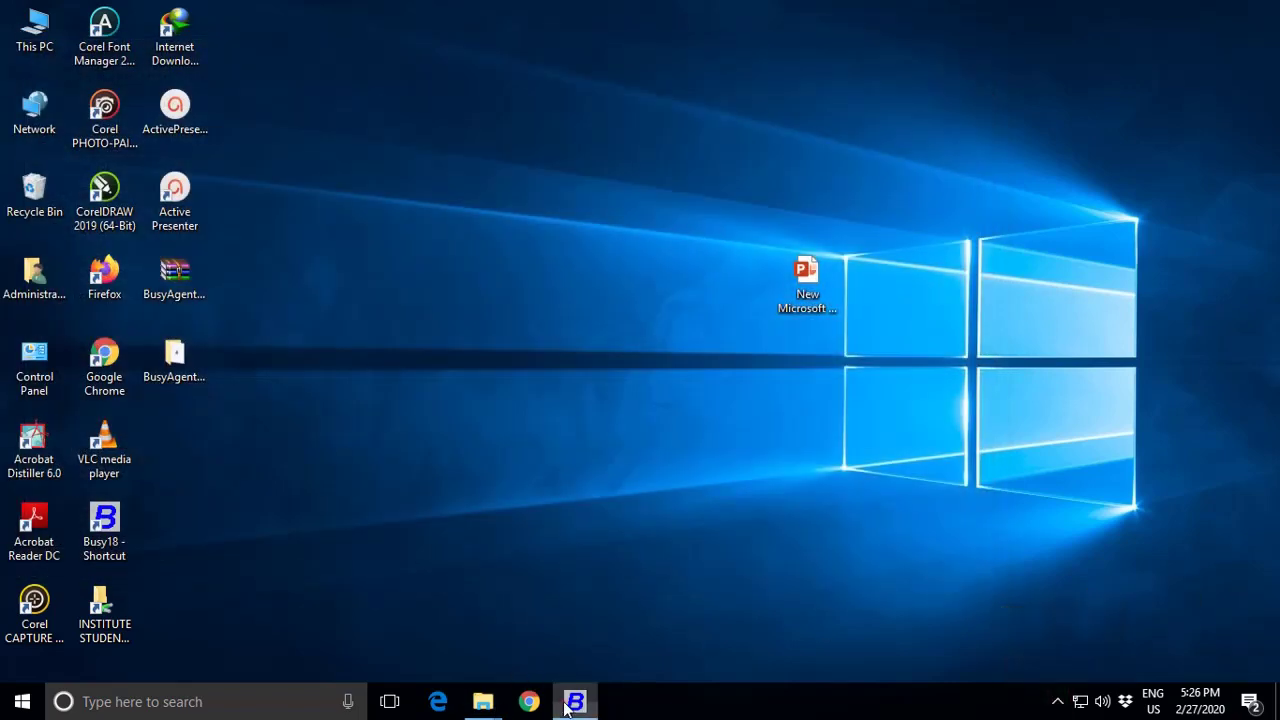
click(66, 52)
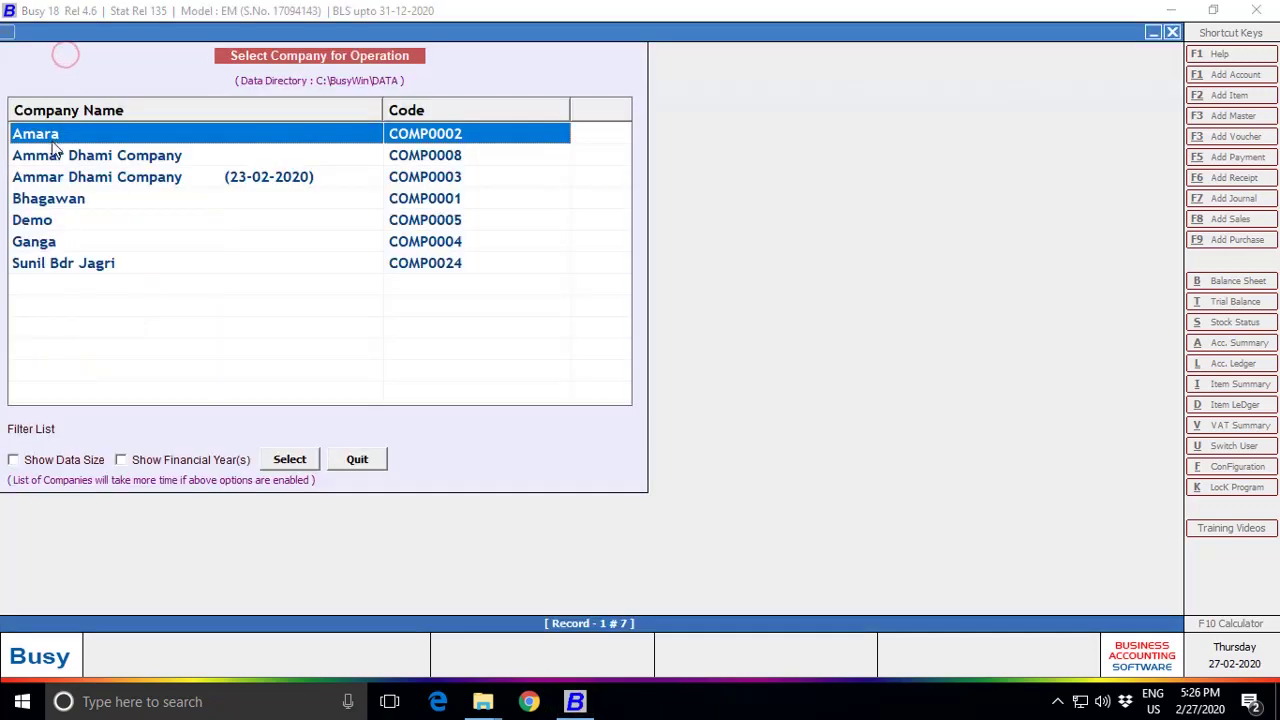
double_click(55, 222)
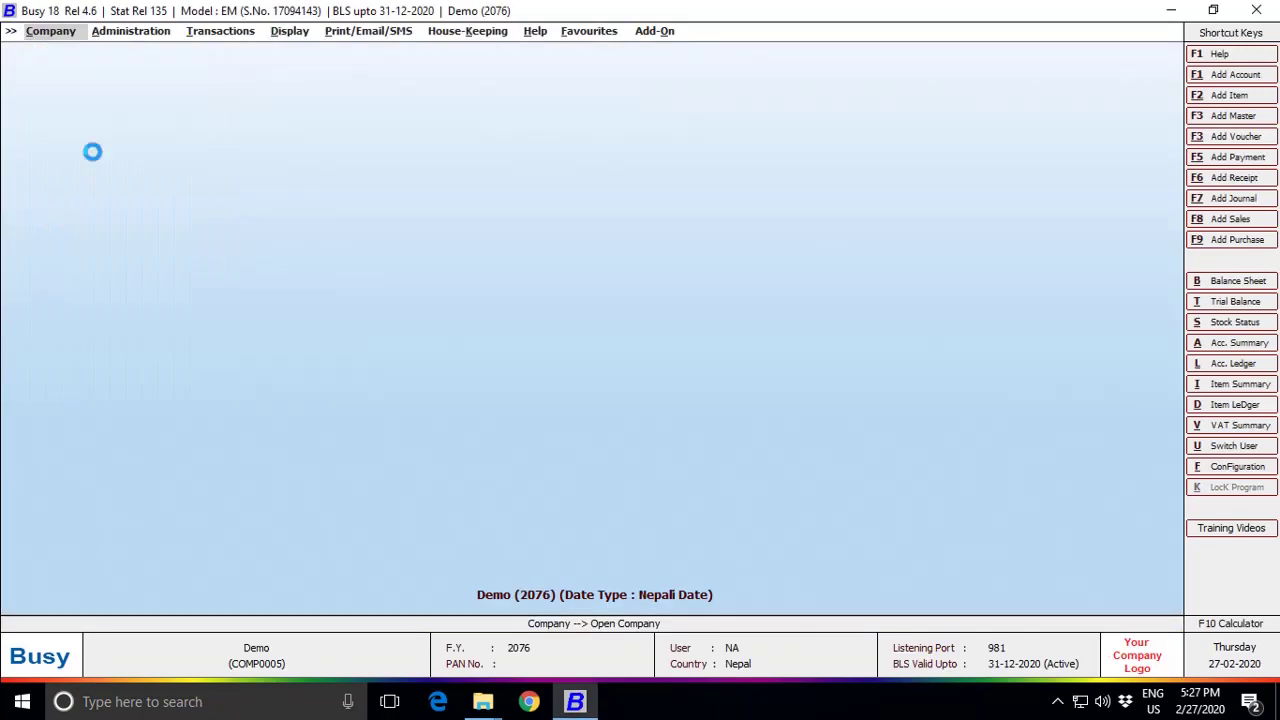
Step: In the backup configuration, set Monday's backup path to the monday folder in Dropbox, under BUSY DAILY BACK UP and demo
click(145, 31)
click(143, 68)
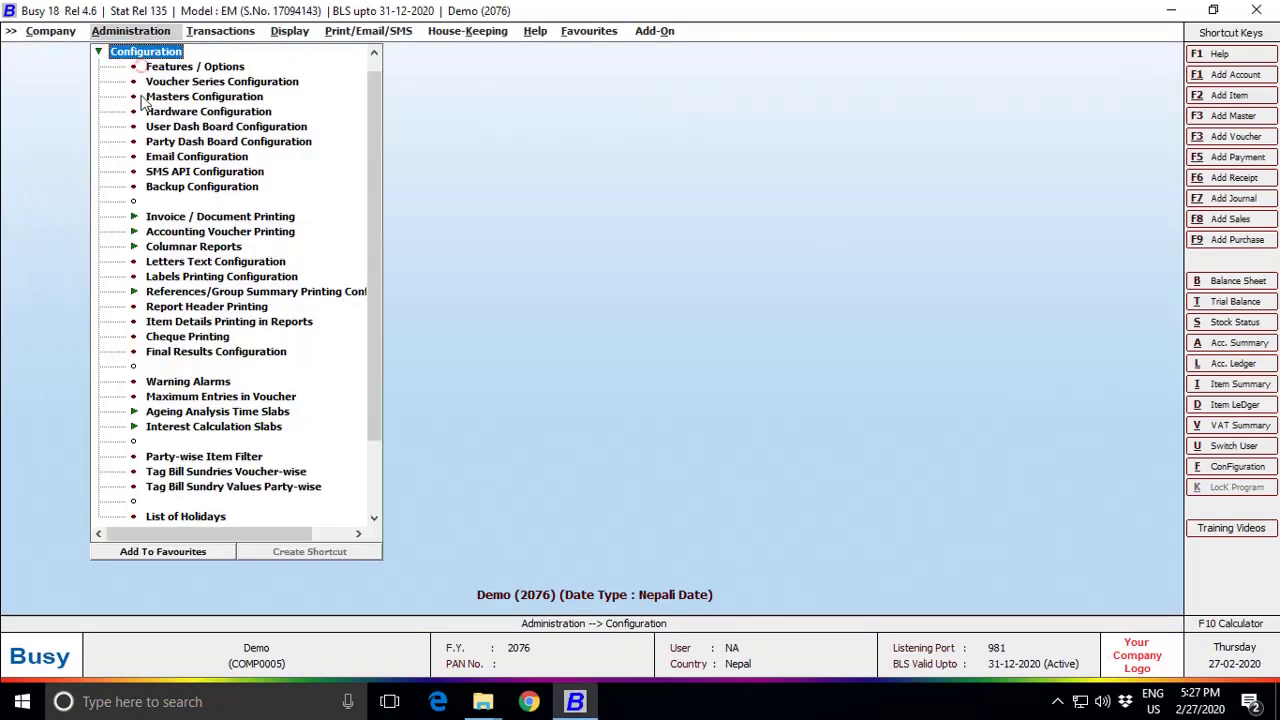
click(162, 188)
click(340, 157)
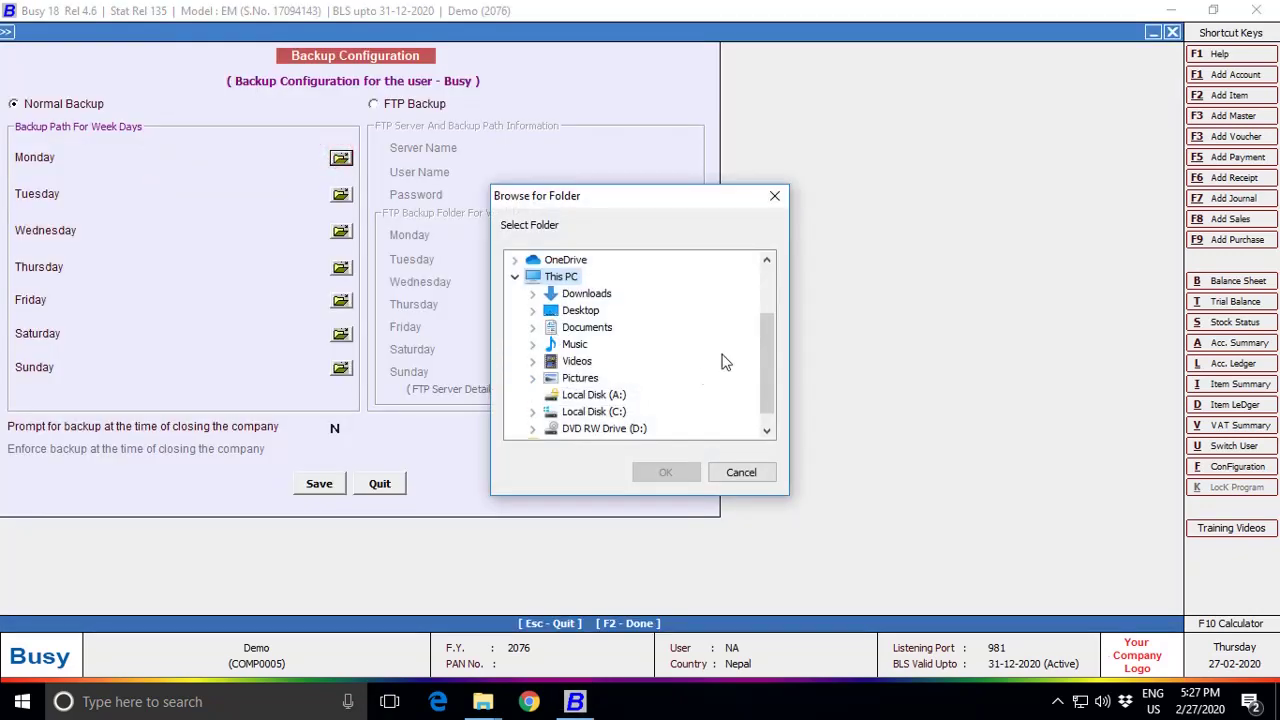
drag(767, 366, 763, 313)
click(516, 311)
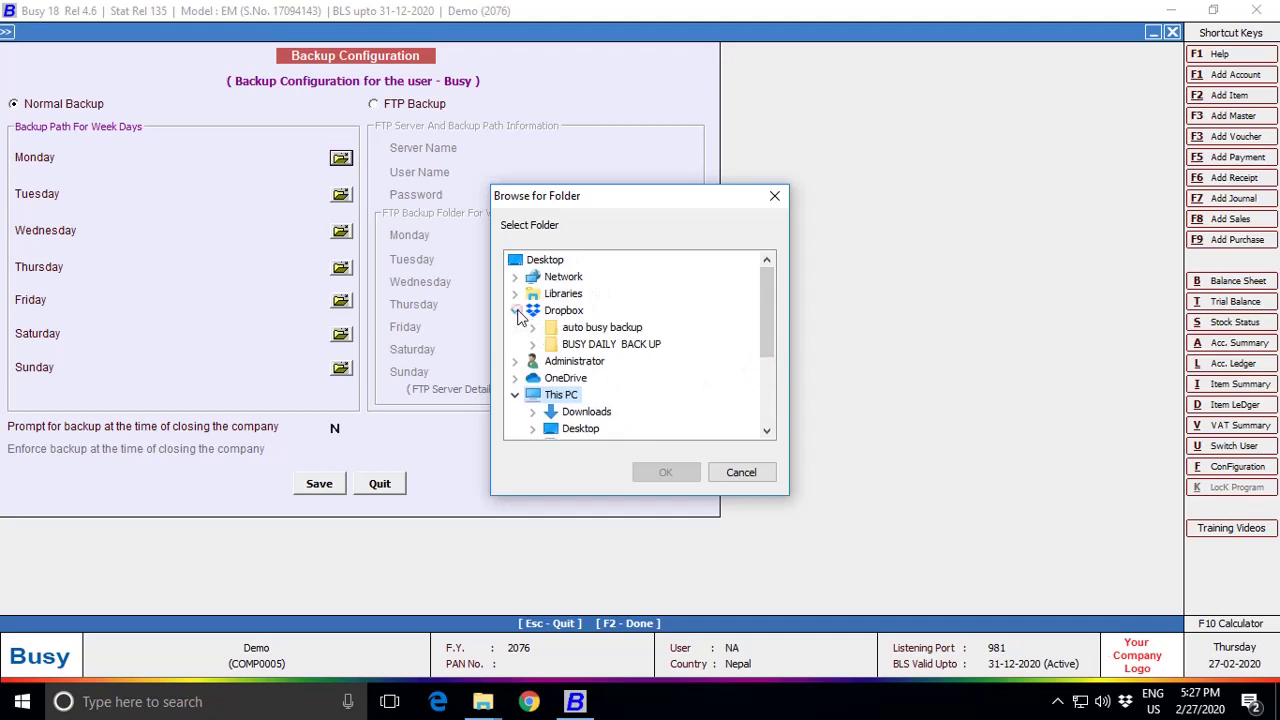
click(532, 344)
click(551, 397)
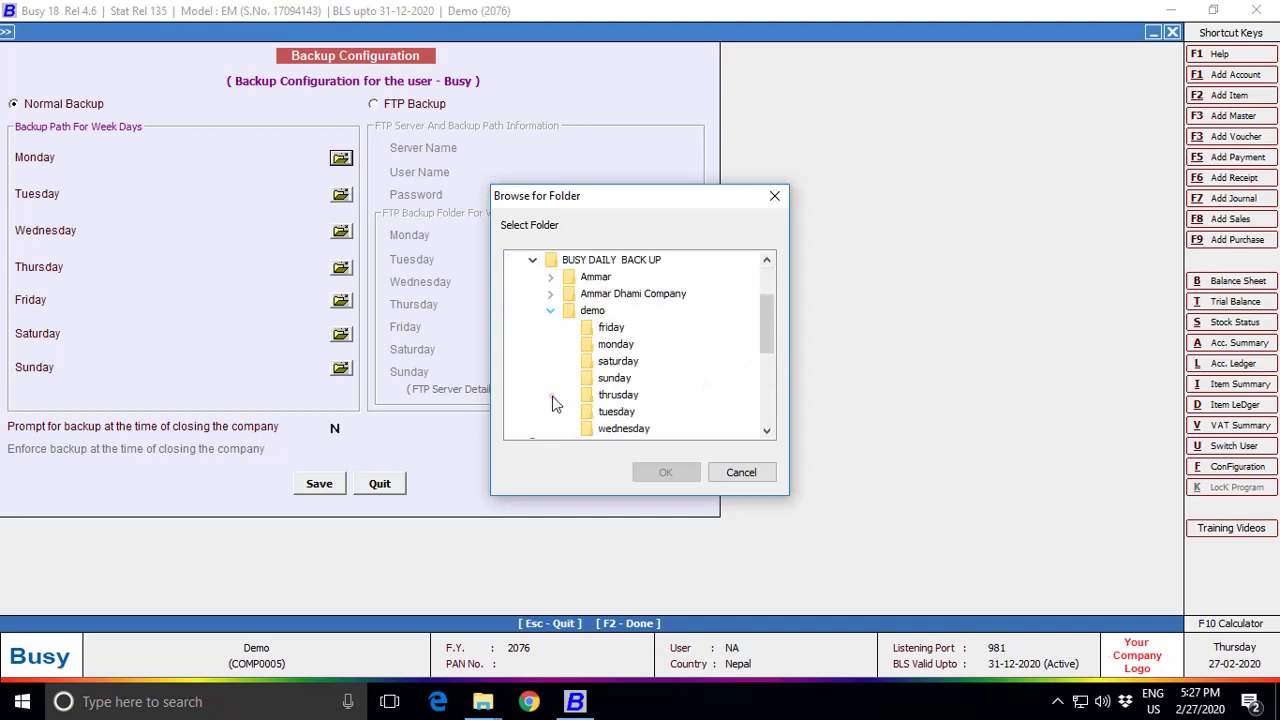
click(615, 344)
click(662, 472)
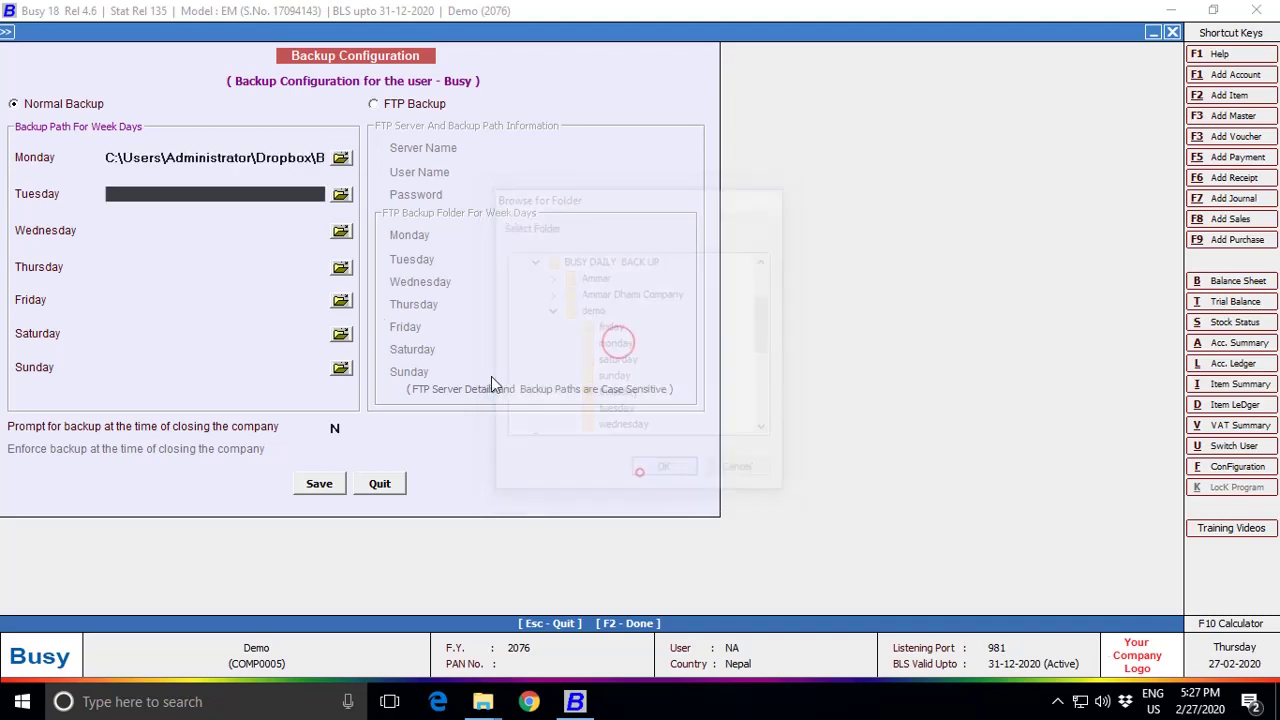
Step: Set Tuesday's backup path to the tuesday folder in Dropbox, under BUSY DAILY BACK UP and demo
click(341, 197)
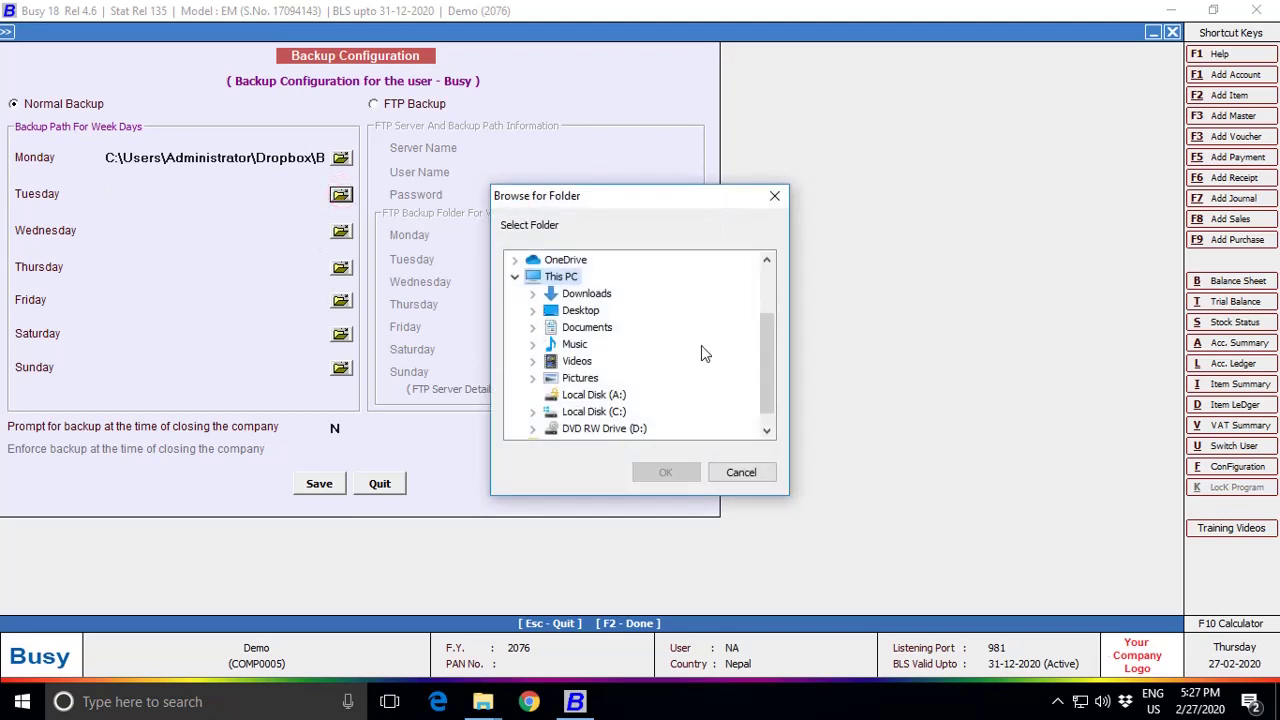
scroll(663, 329, up, 3)
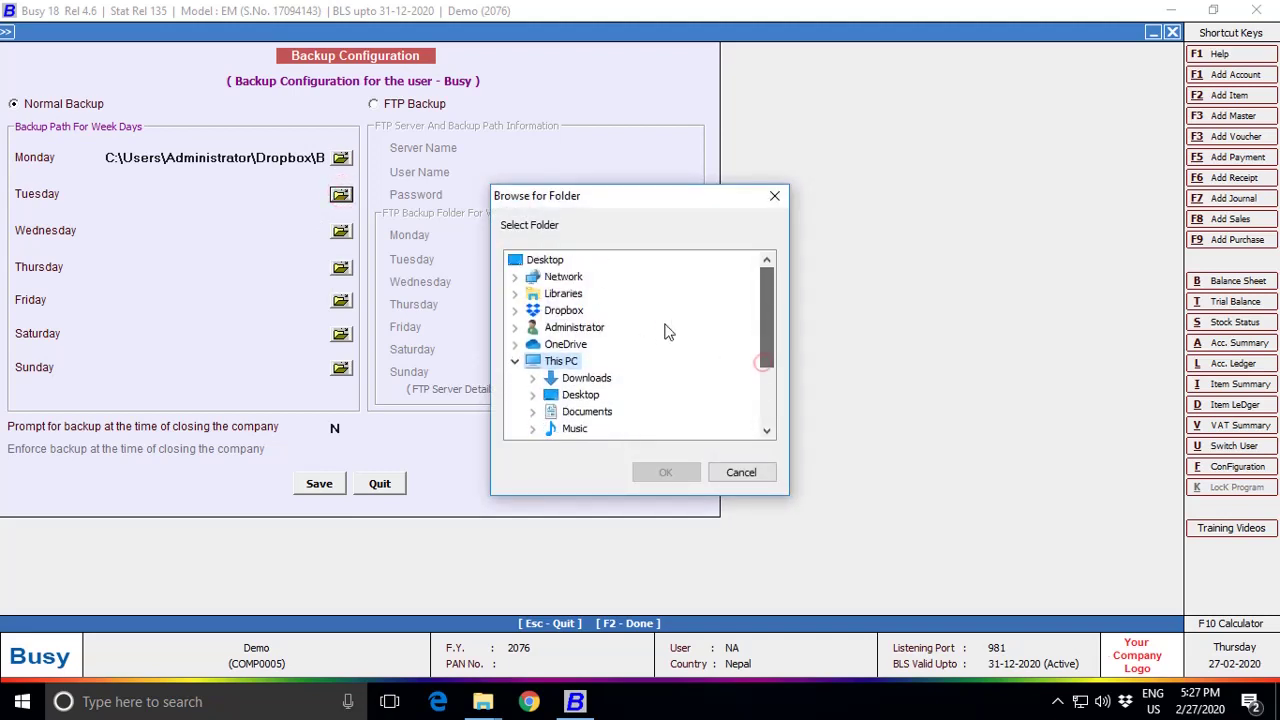
click(515, 310)
click(532, 344)
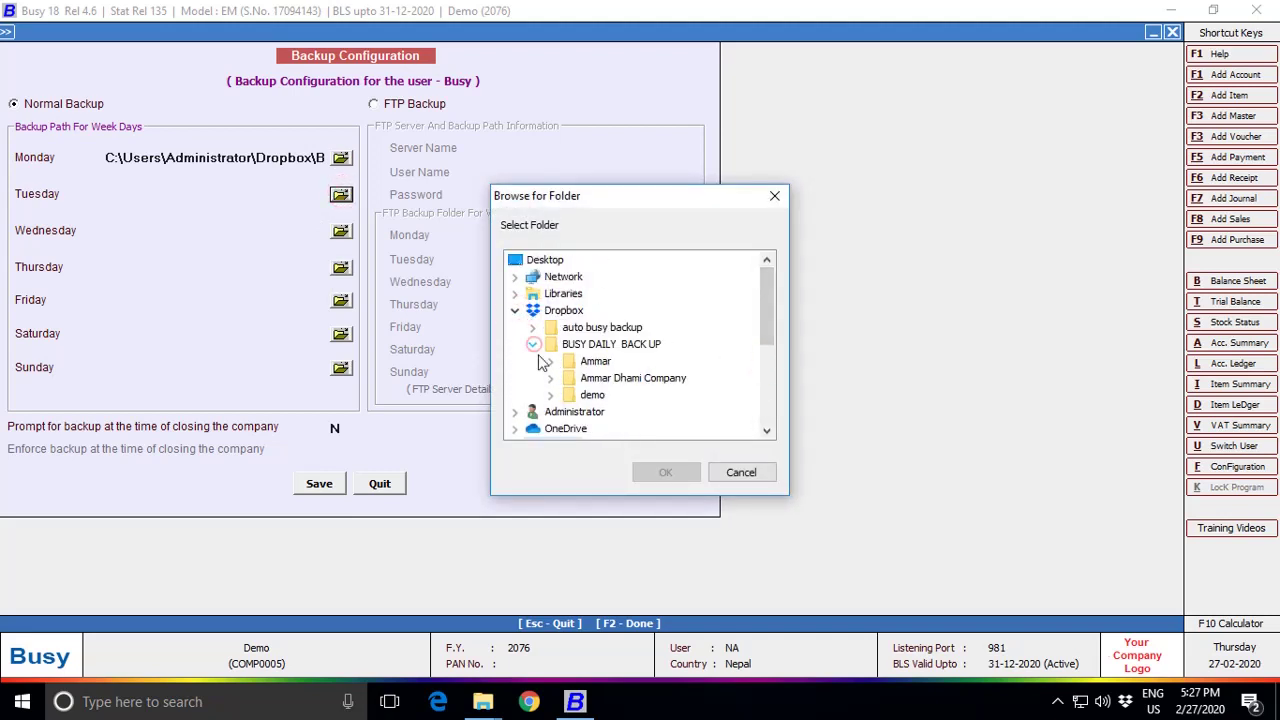
click(551, 396)
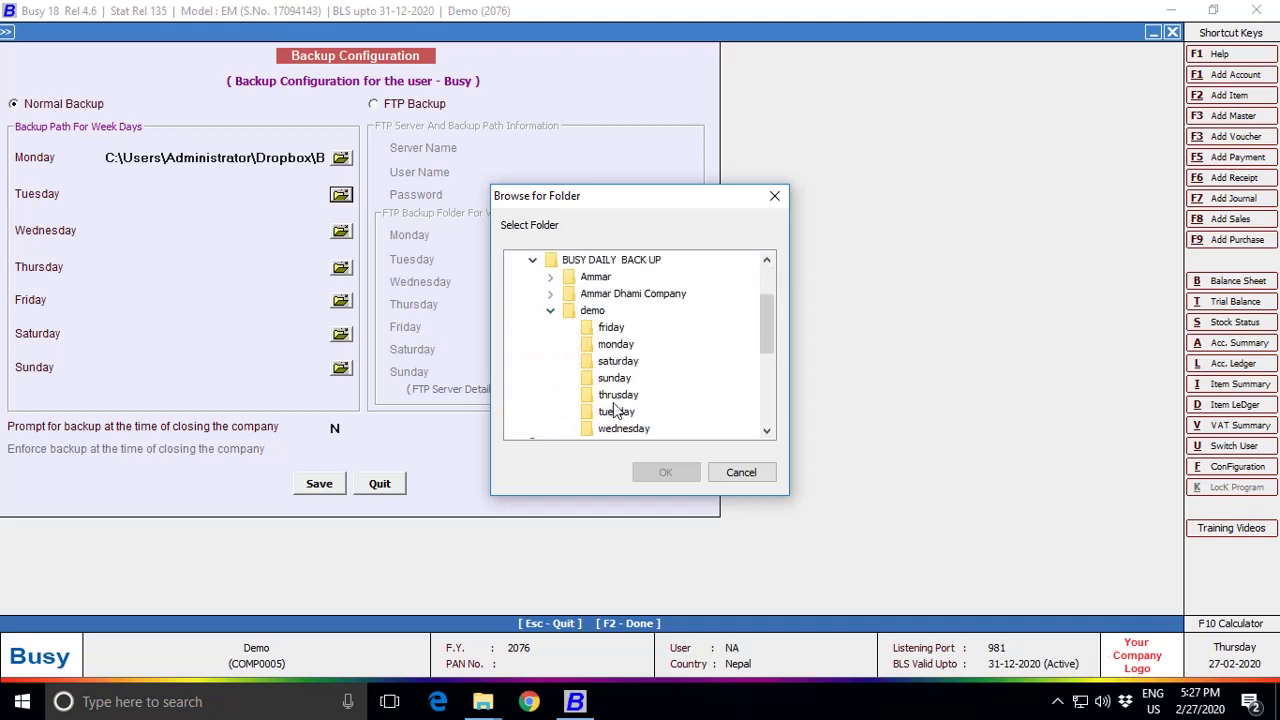
click(615, 411)
click(665, 472)
Step: Set Wednesday's backup path to the wednesday folder in Dropbox, under BUSY DAILY BACK UP and demo
click(340, 232)
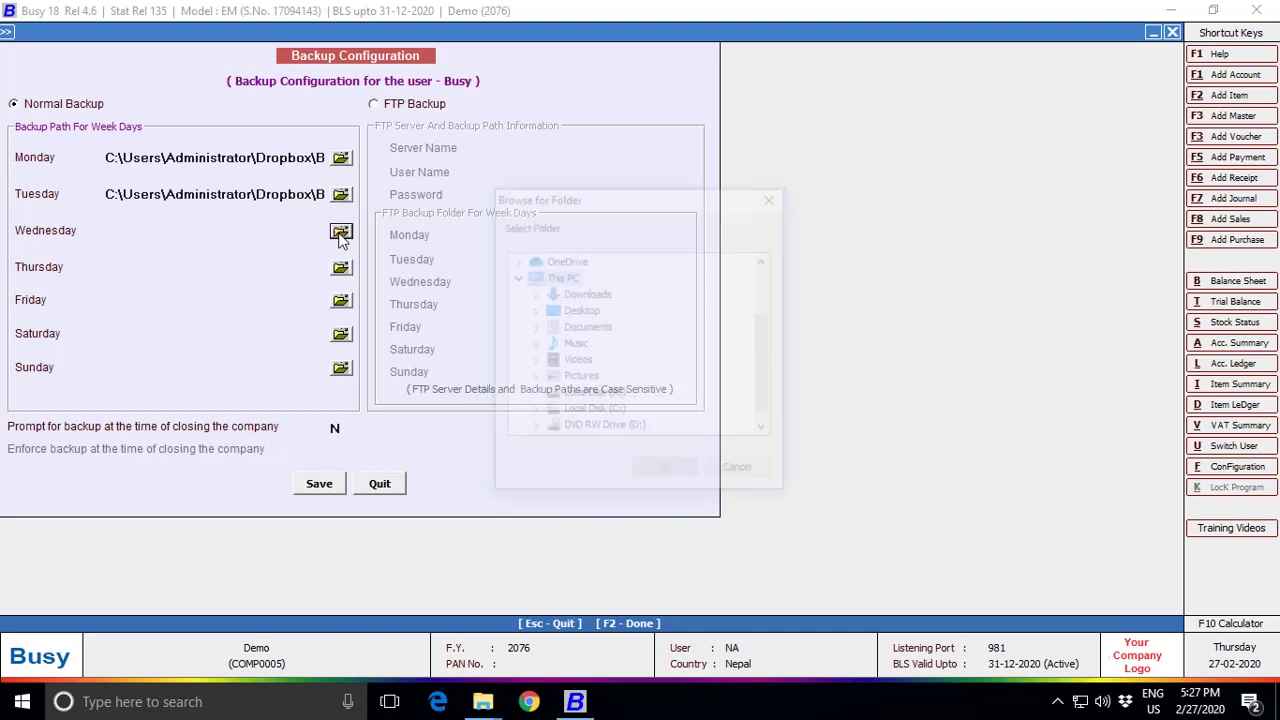
scroll(520, 325, up, 2)
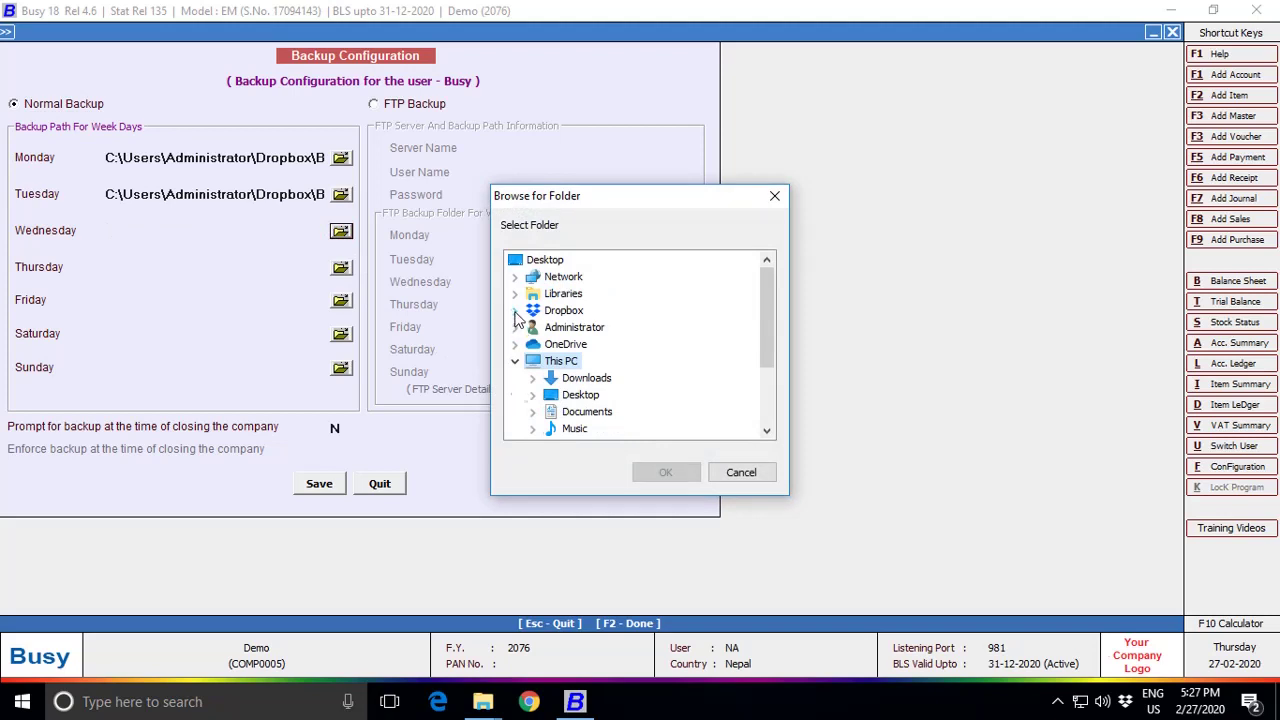
click(515, 311)
click(533, 346)
click(551, 395)
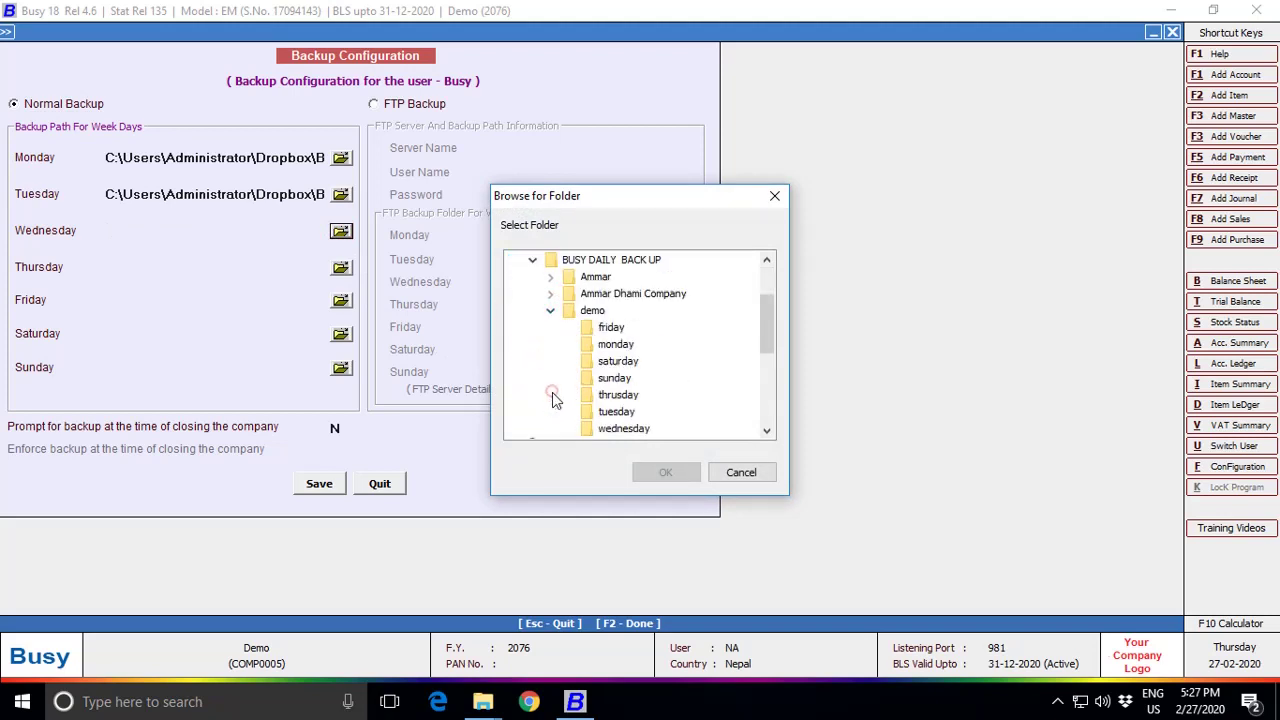
click(624, 429)
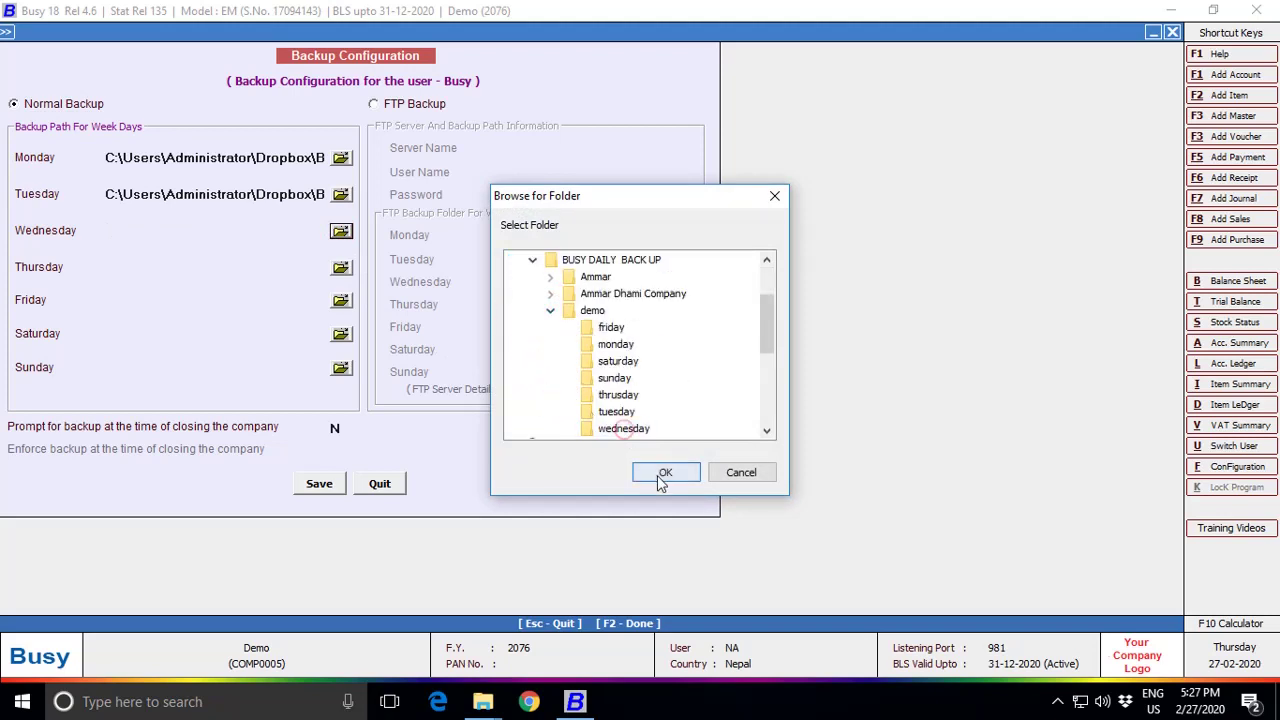
click(662, 473)
Step: Set Thursday's backup path to the thrusday folder in Dropbox, under BUSY DAILY BACK UP and demo
click(341, 267)
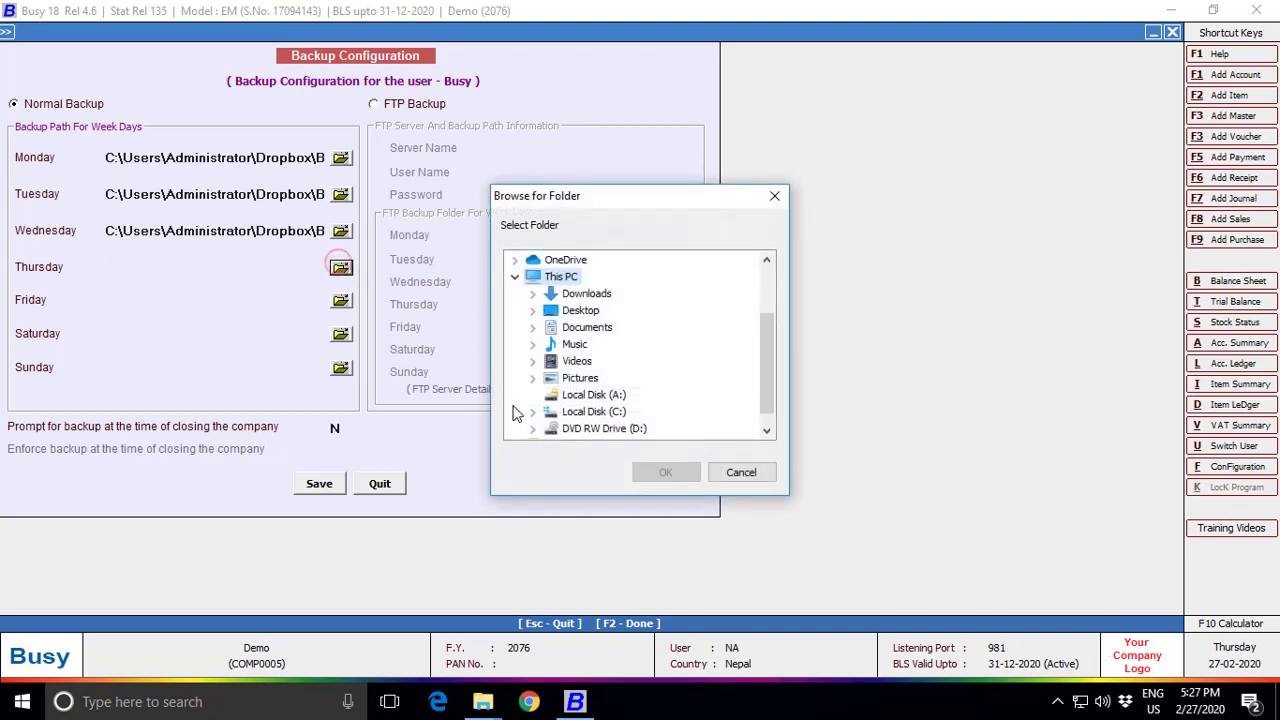
scroll(533, 297, up, 2)
click(514, 310)
click(532, 344)
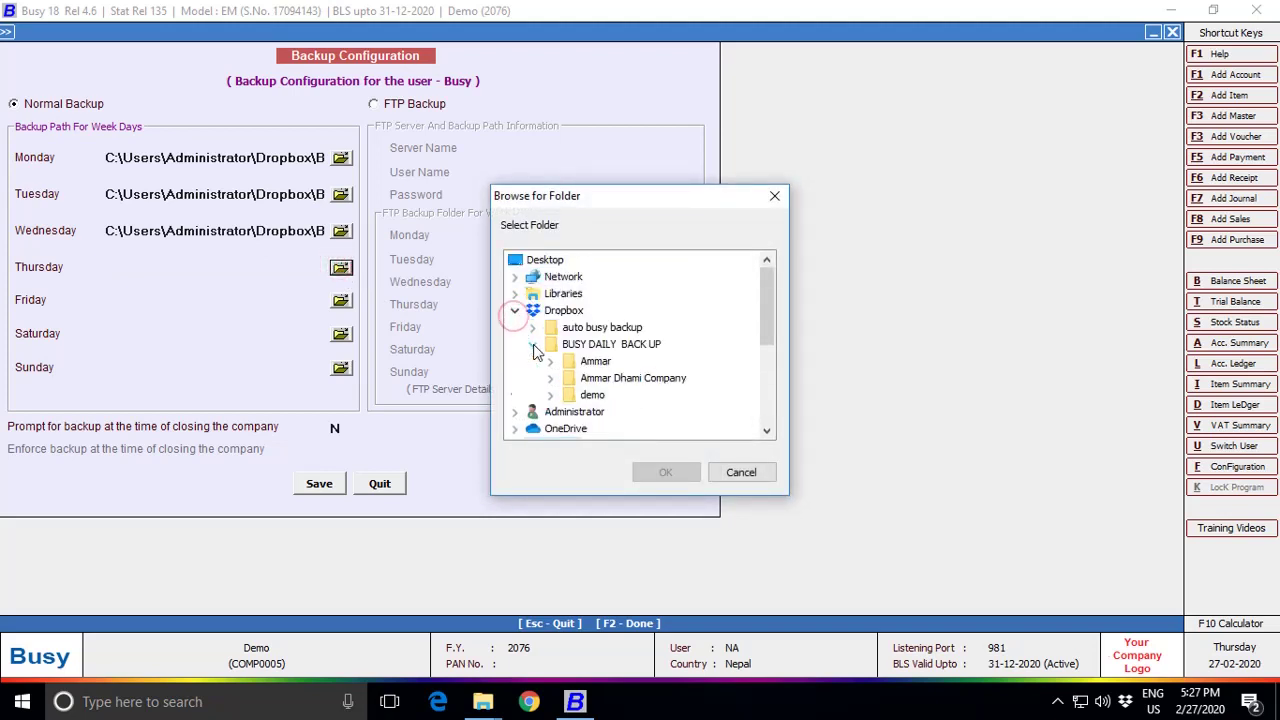
click(551, 395)
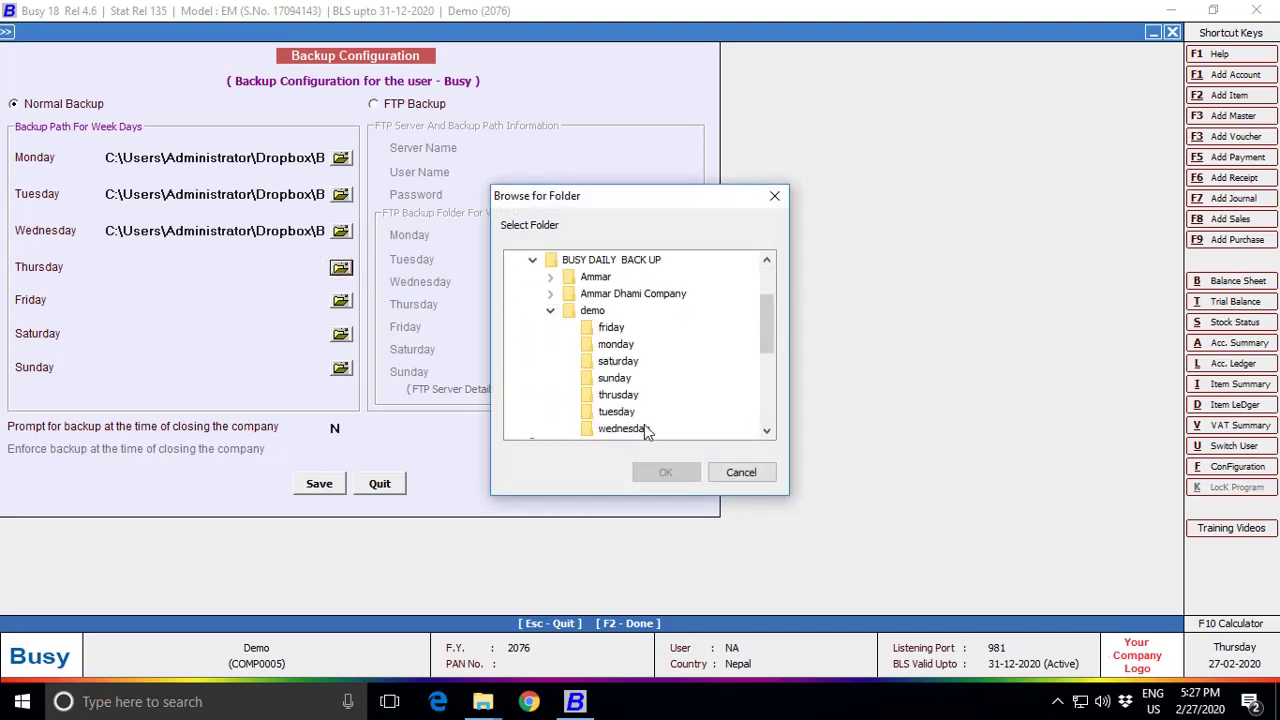
click(620, 395)
click(665, 472)
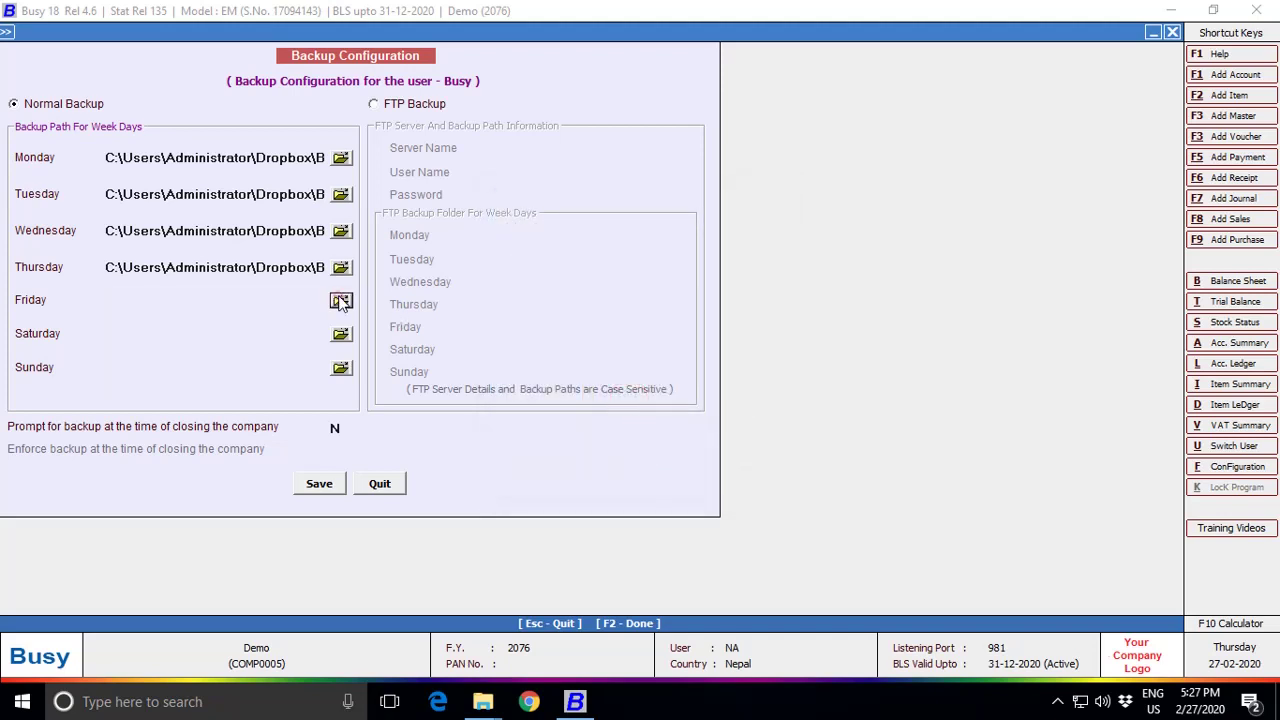
Step: Set Friday's backup path to the friday folder in Dropbox, under BUSY DAILY BACK UP and demo
click(341, 302)
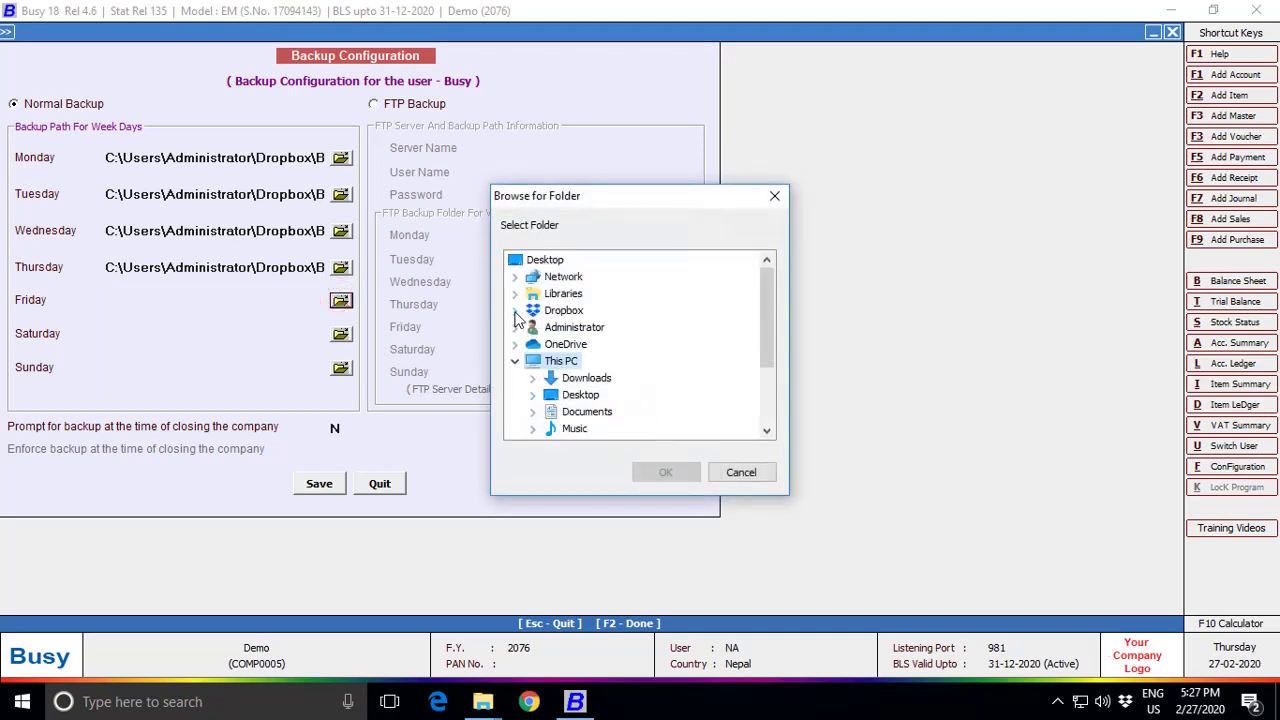
click(514, 310)
click(533, 345)
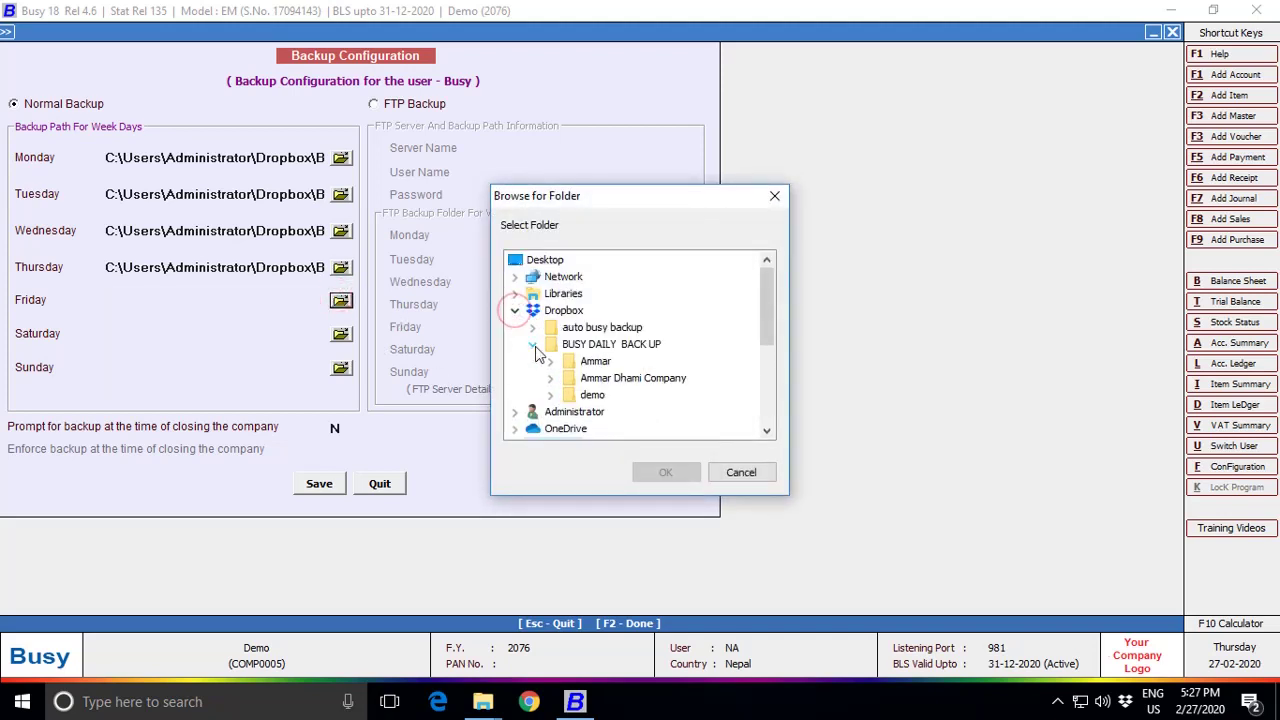
click(551, 395)
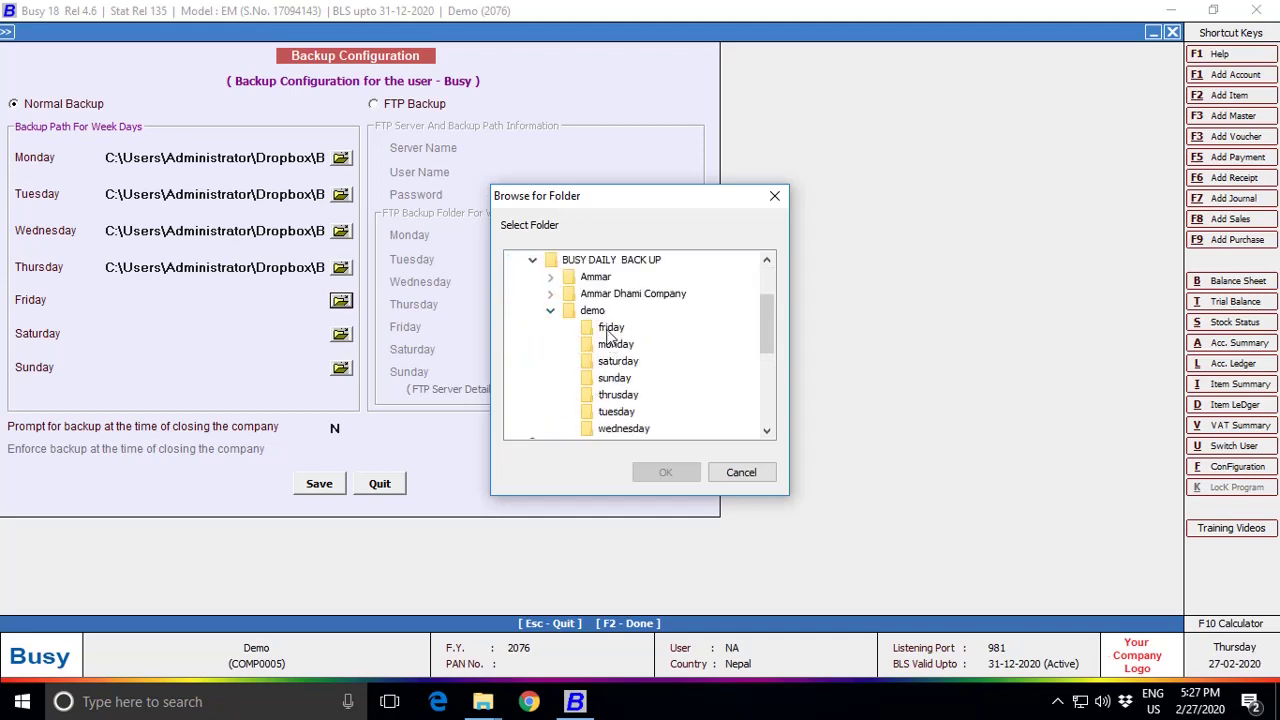
click(611, 328)
click(656, 471)
Step: Set Saturday's backup path to the saturday folder in Dropbox, under BUSY DAILY BACK UP and demo
click(341, 335)
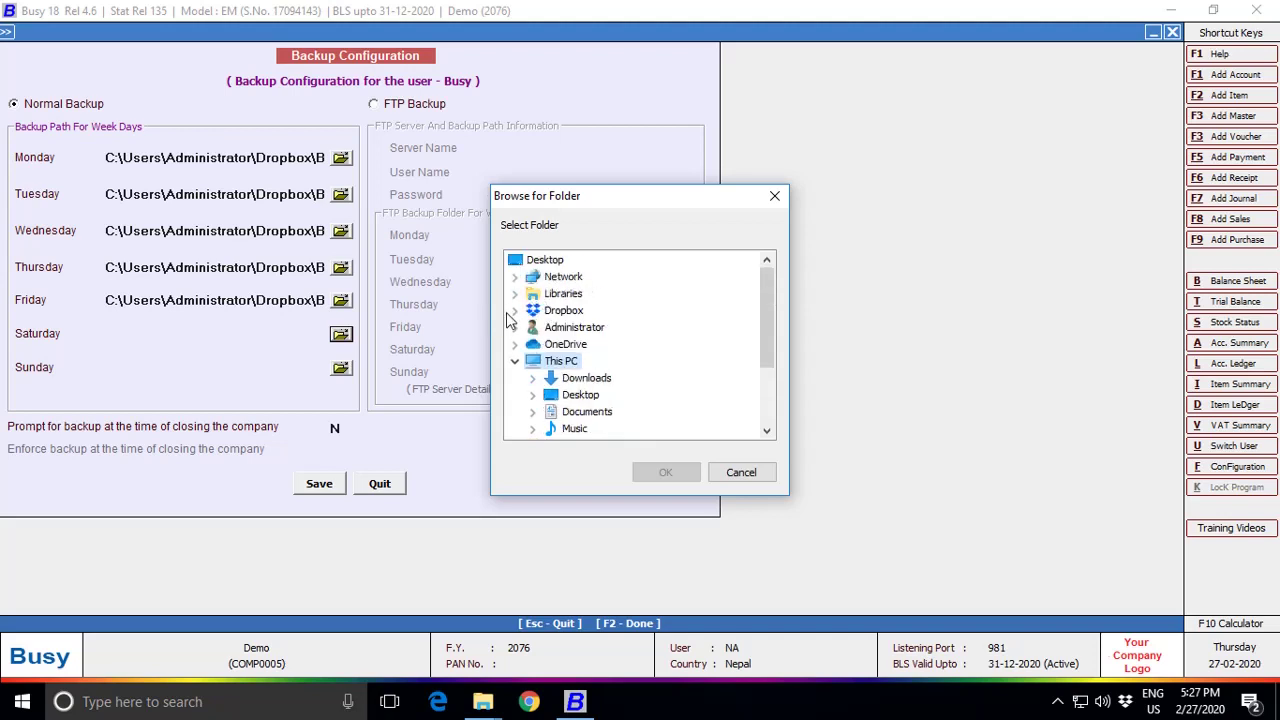
click(514, 311)
click(532, 344)
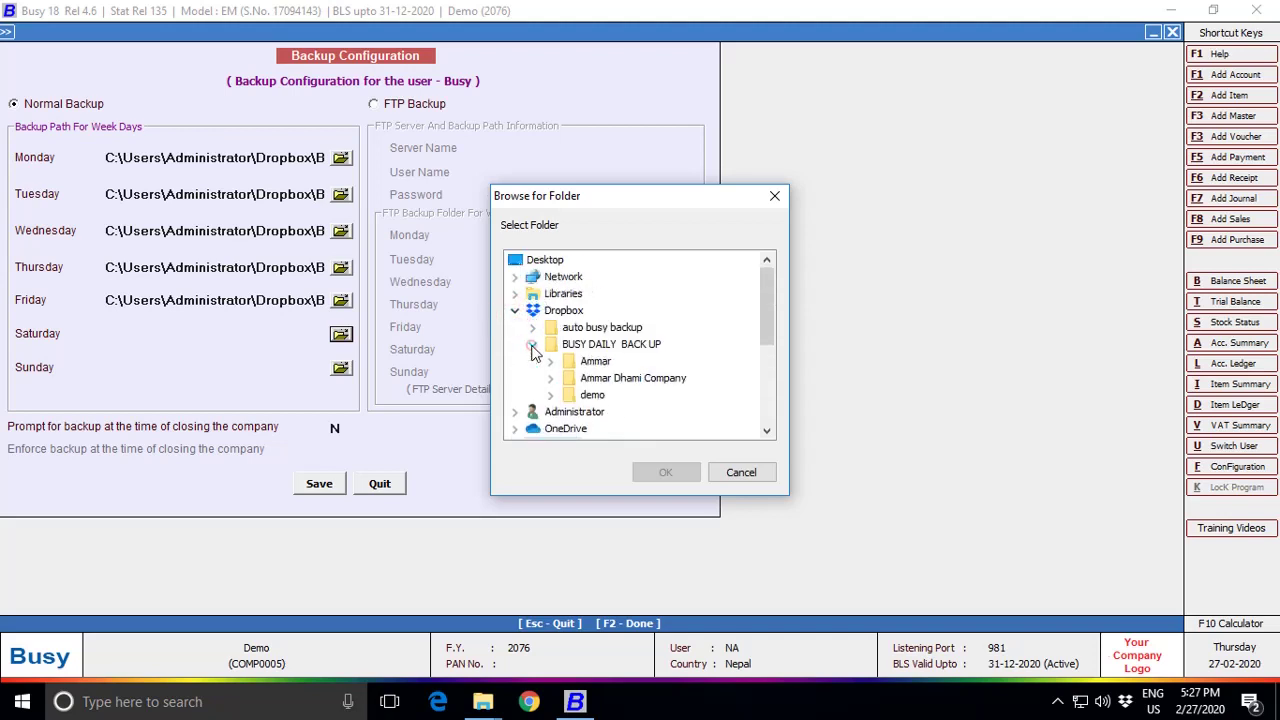
click(550, 395)
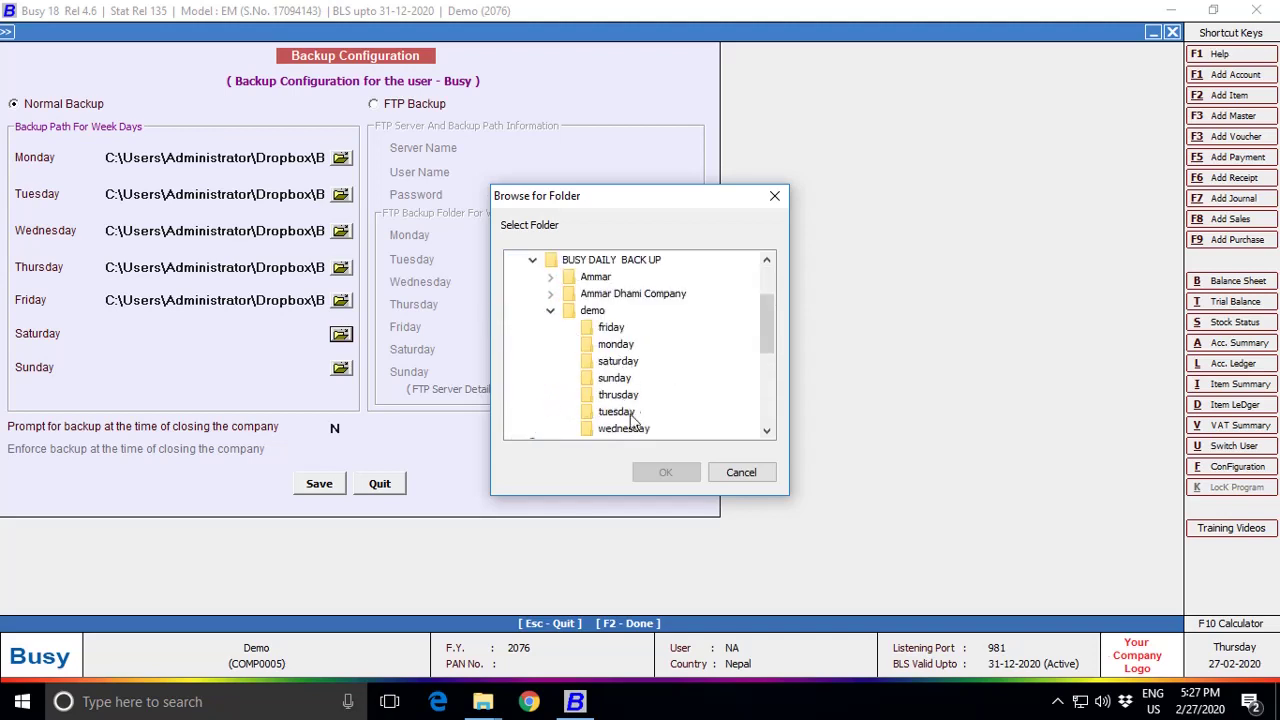
click(617, 361)
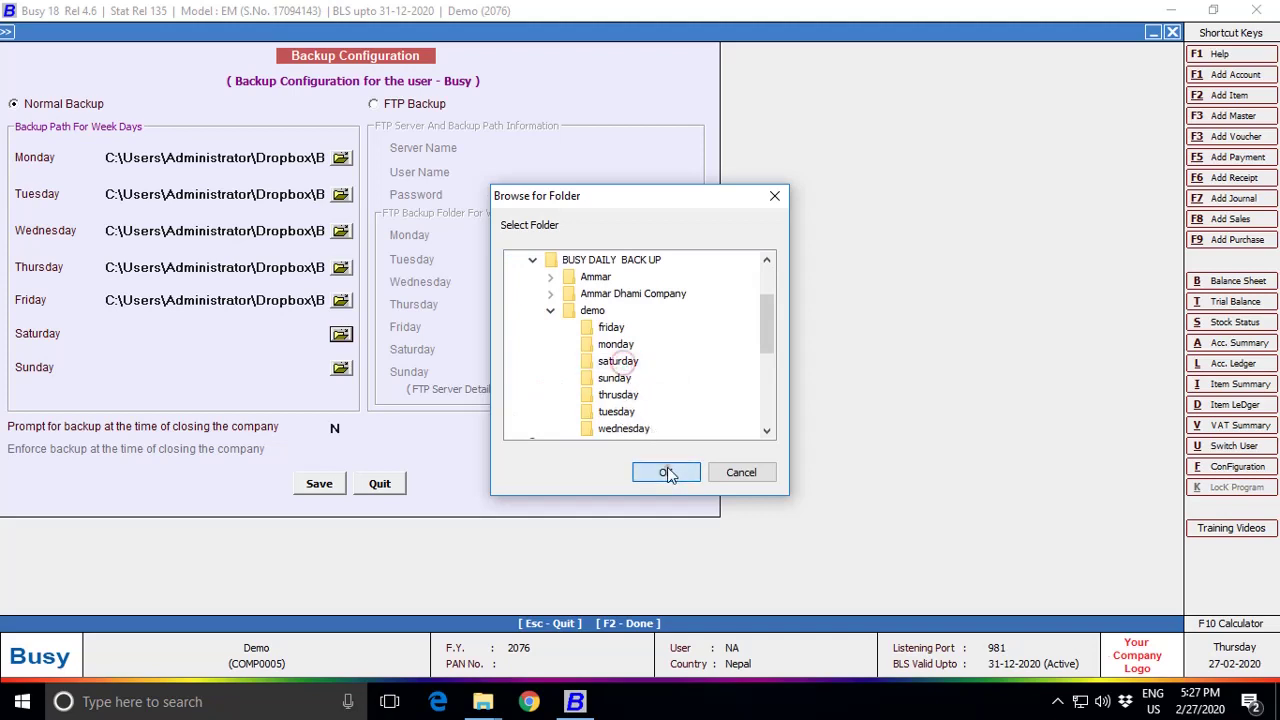
click(666, 472)
Step: Set Sunday's backup path to the sunday folder in Dropbox, under BUSY DAILY BACK UP and demo
click(341, 368)
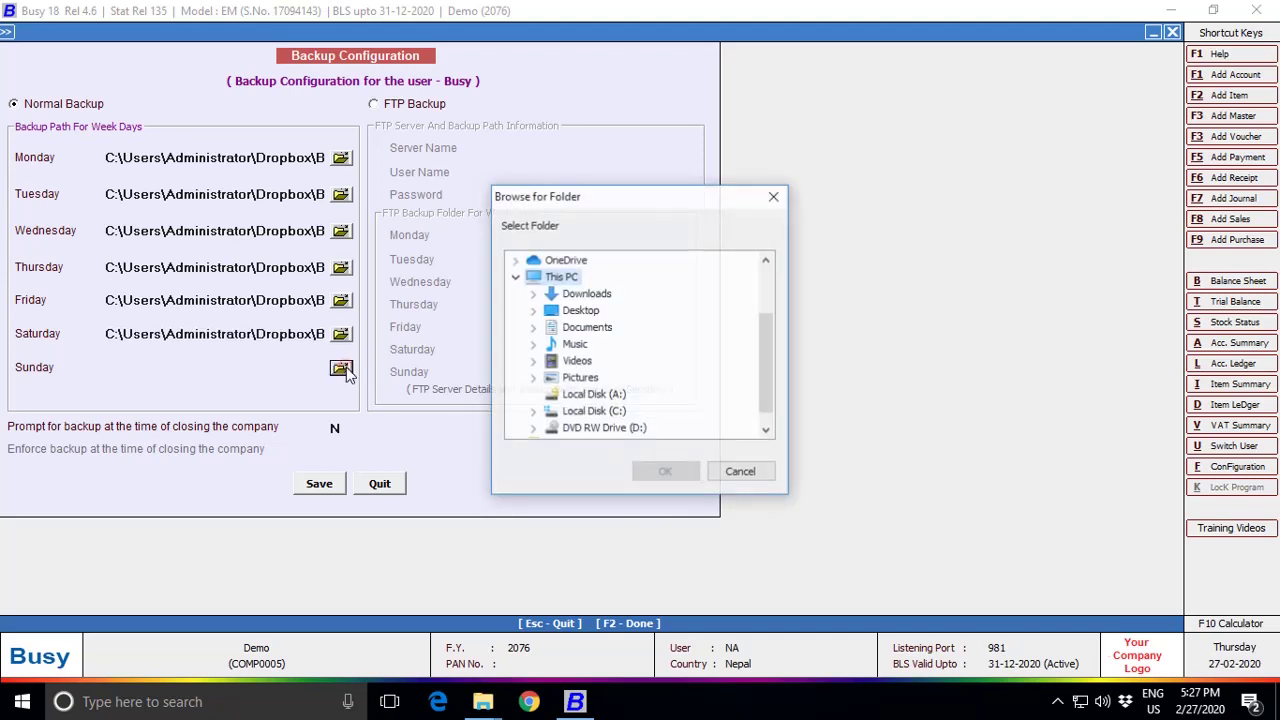
scroll(540, 330, up, 3)
click(516, 311)
click(533, 344)
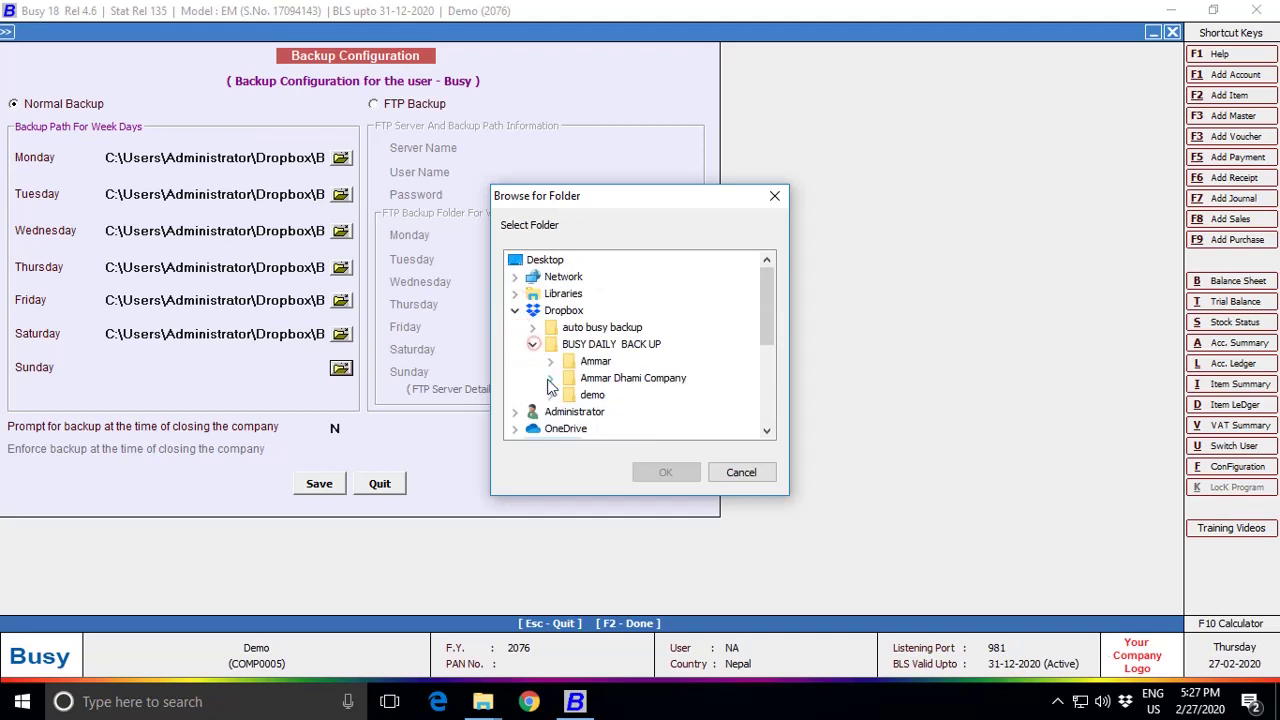
click(549, 396)
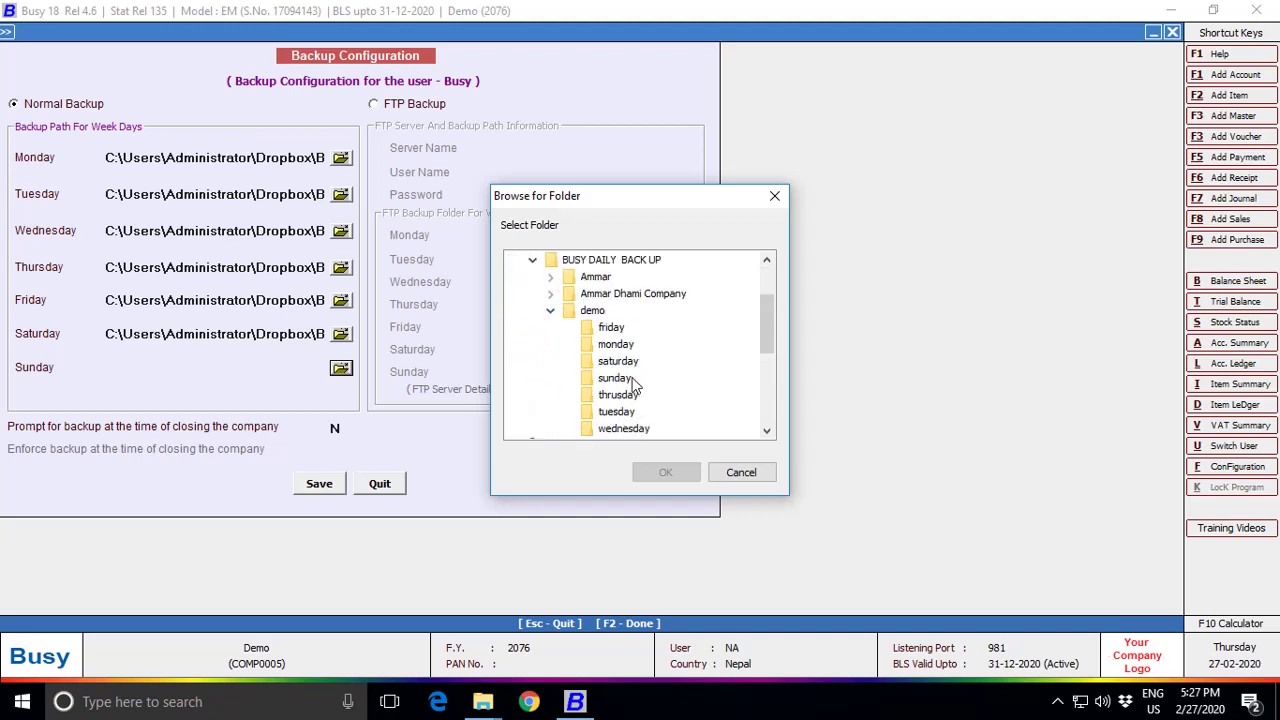
click(631, 383)
click(666, 472)
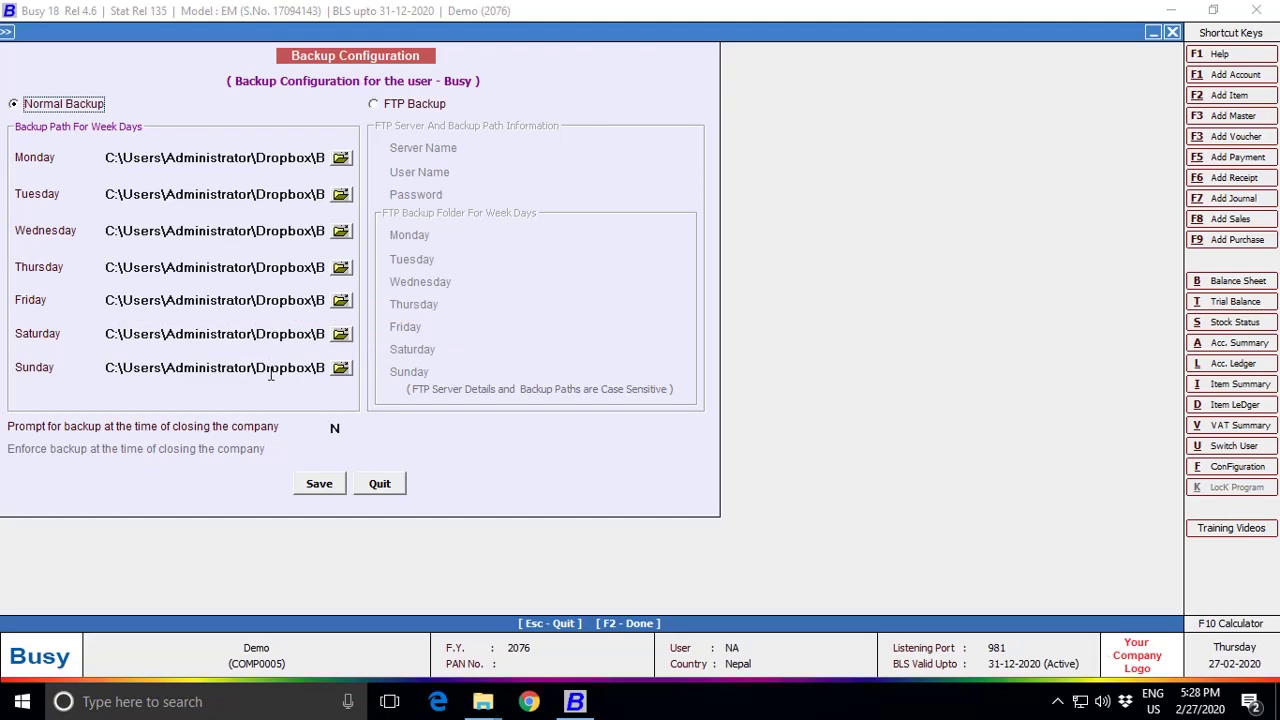
Step: Set both prompting for and enforcing backup at company closing to Y, and save the backup configuration
click(335, 429)
text(Y)
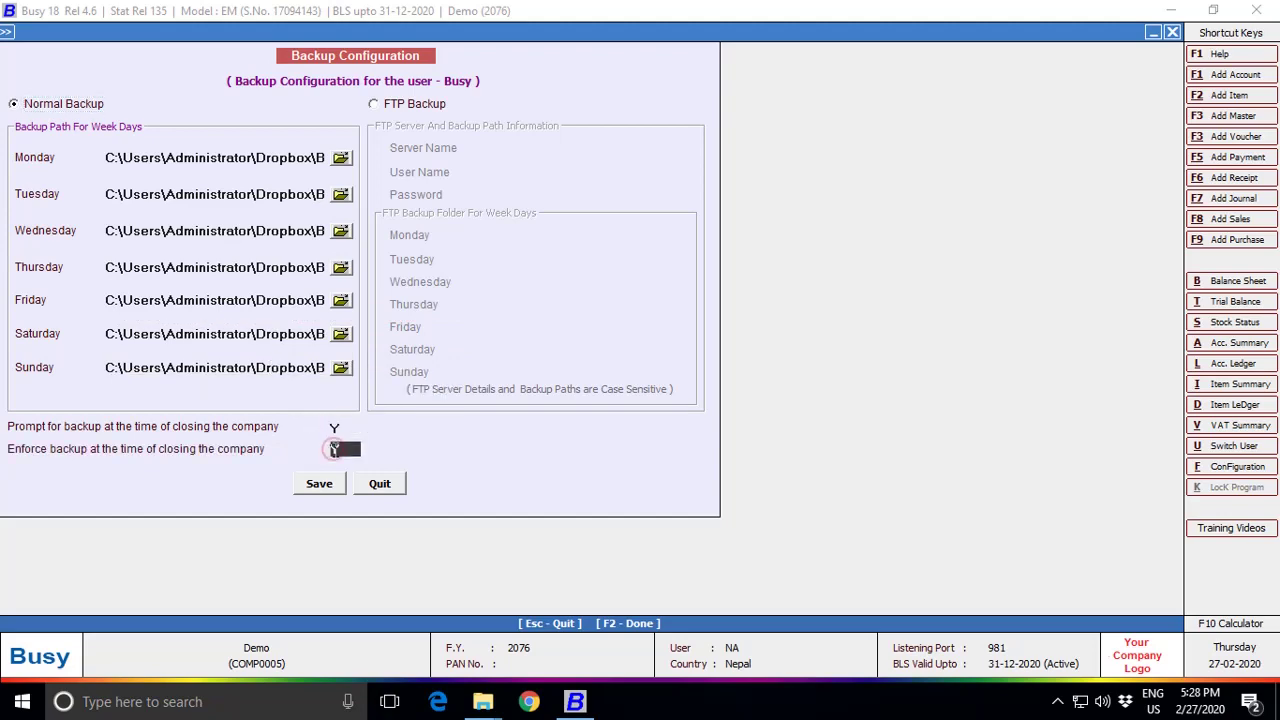
click(319, 483)
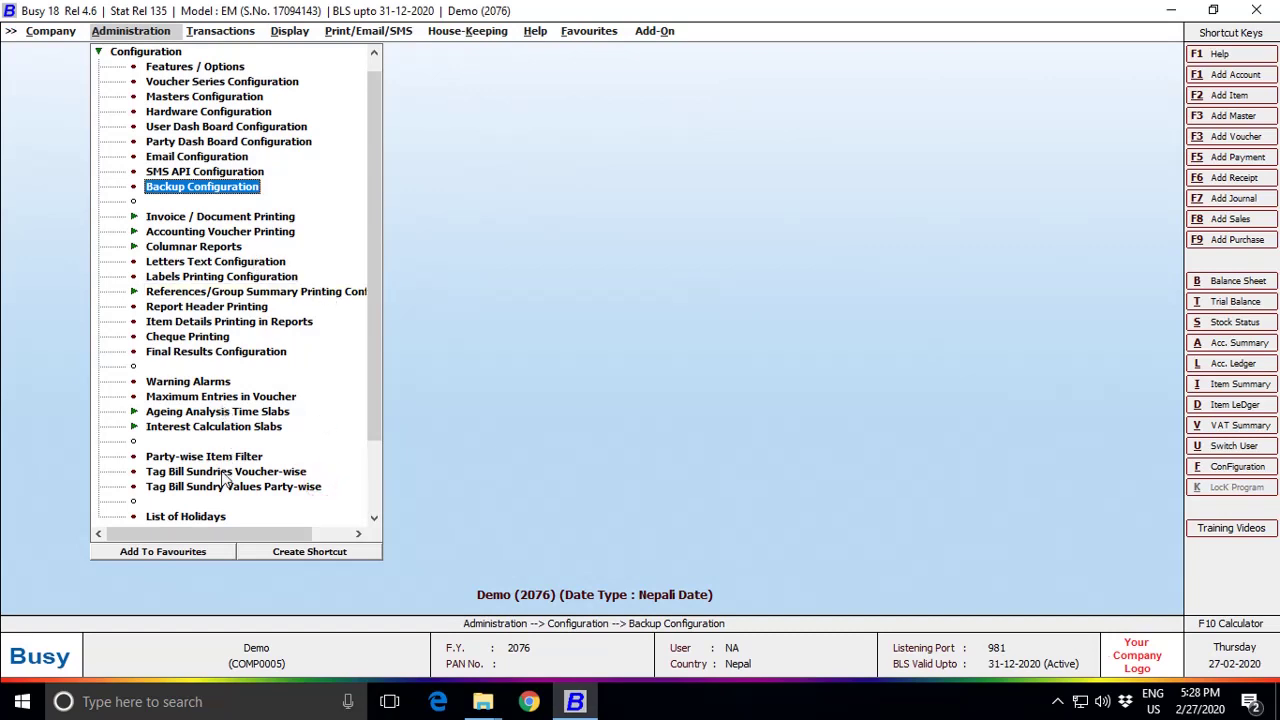
Step: Open bulk voucher numbering from the voucher series configuration and set the Purc series' numbering type to Automatic
mouse_move(368, 385)
mouse_down()
mouse_move(358, 475)
mouse_move(383, 195)
mouse_up()
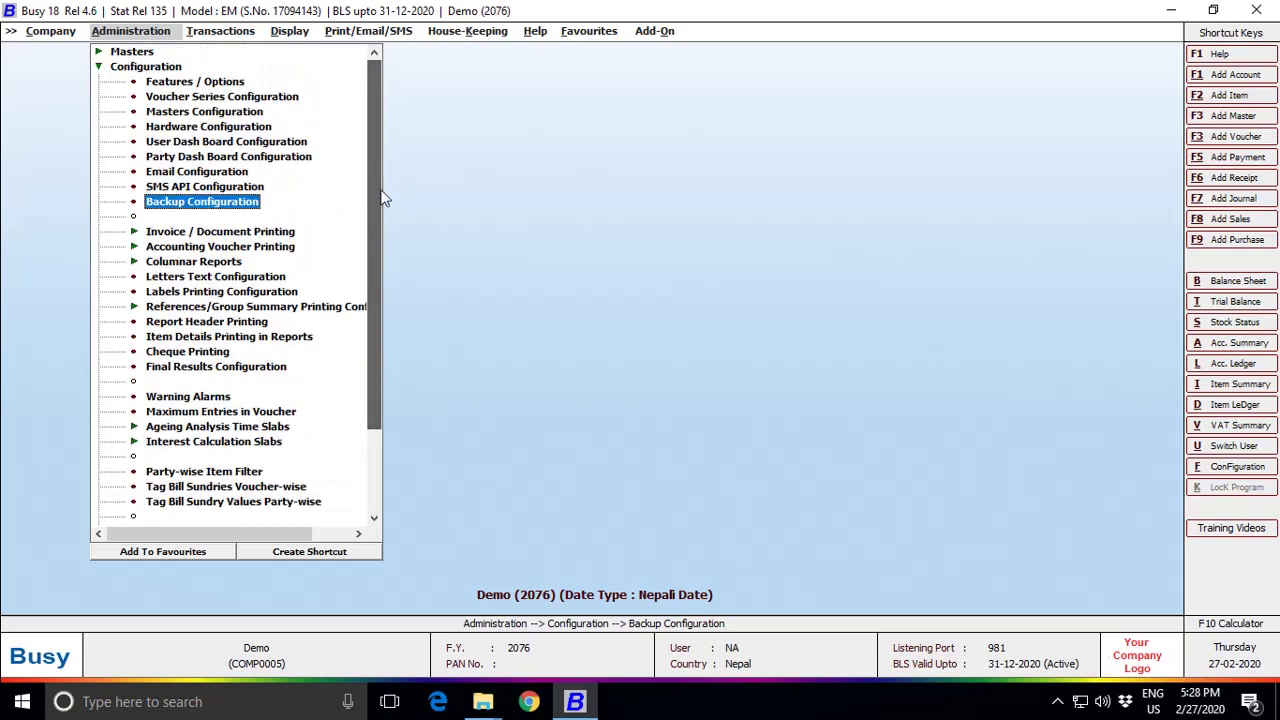
click(190, 100)
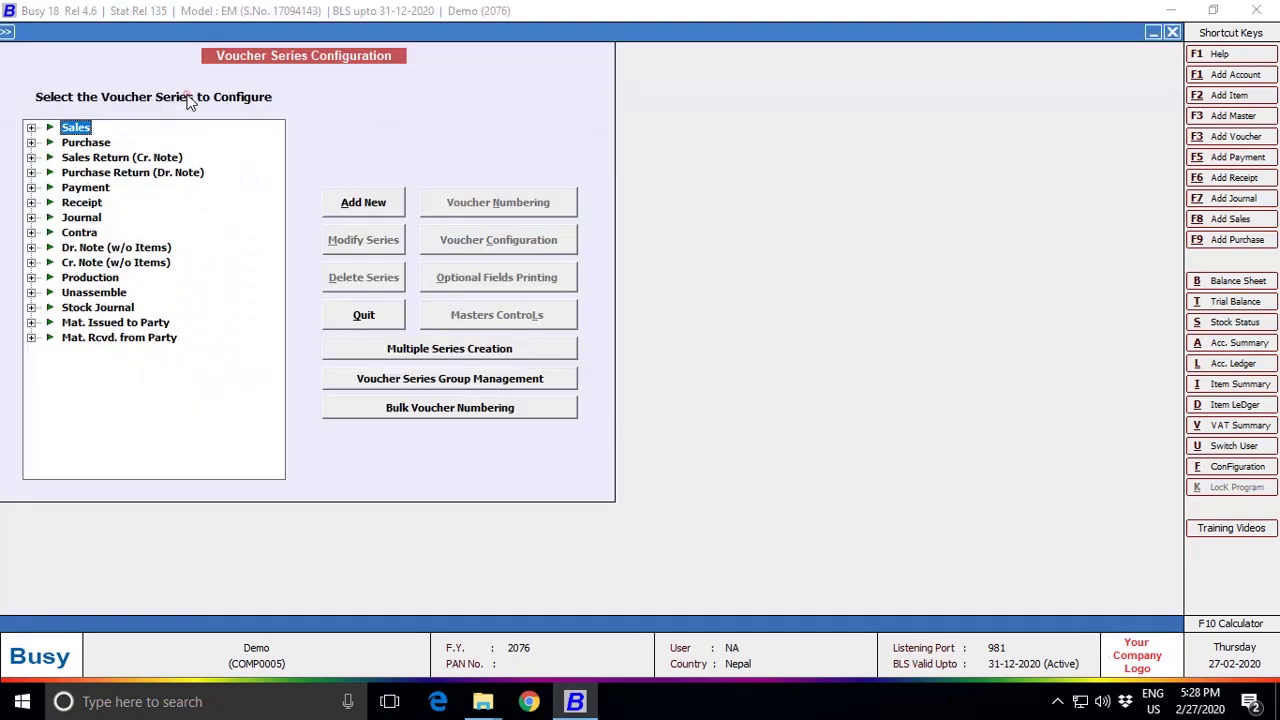
click(461, 410)
click(177, 146)
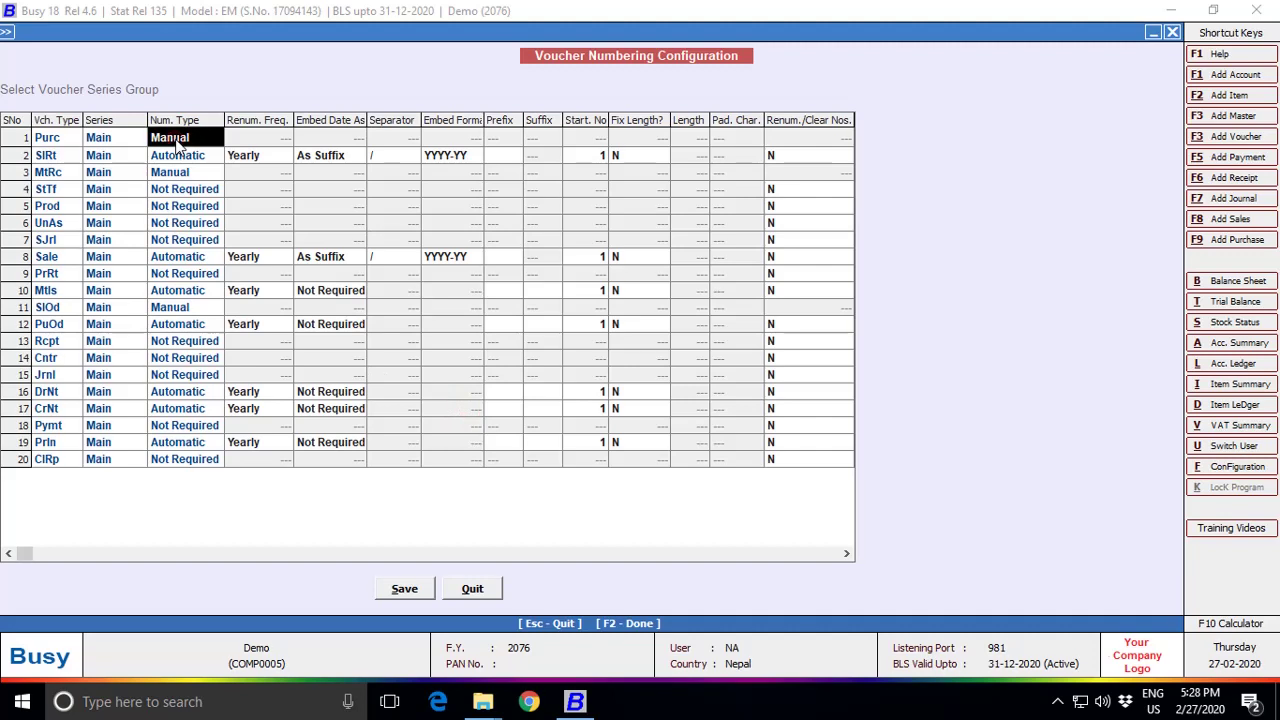
text(a)
key(Return)
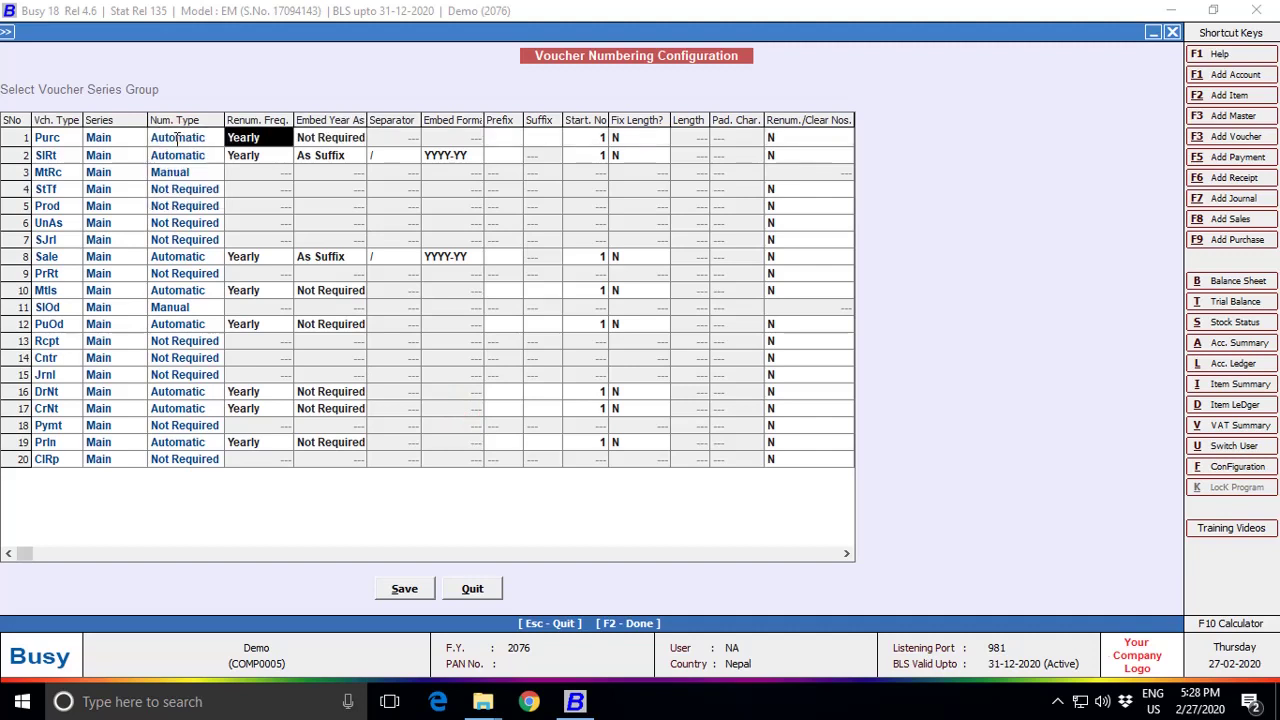
key(Return)
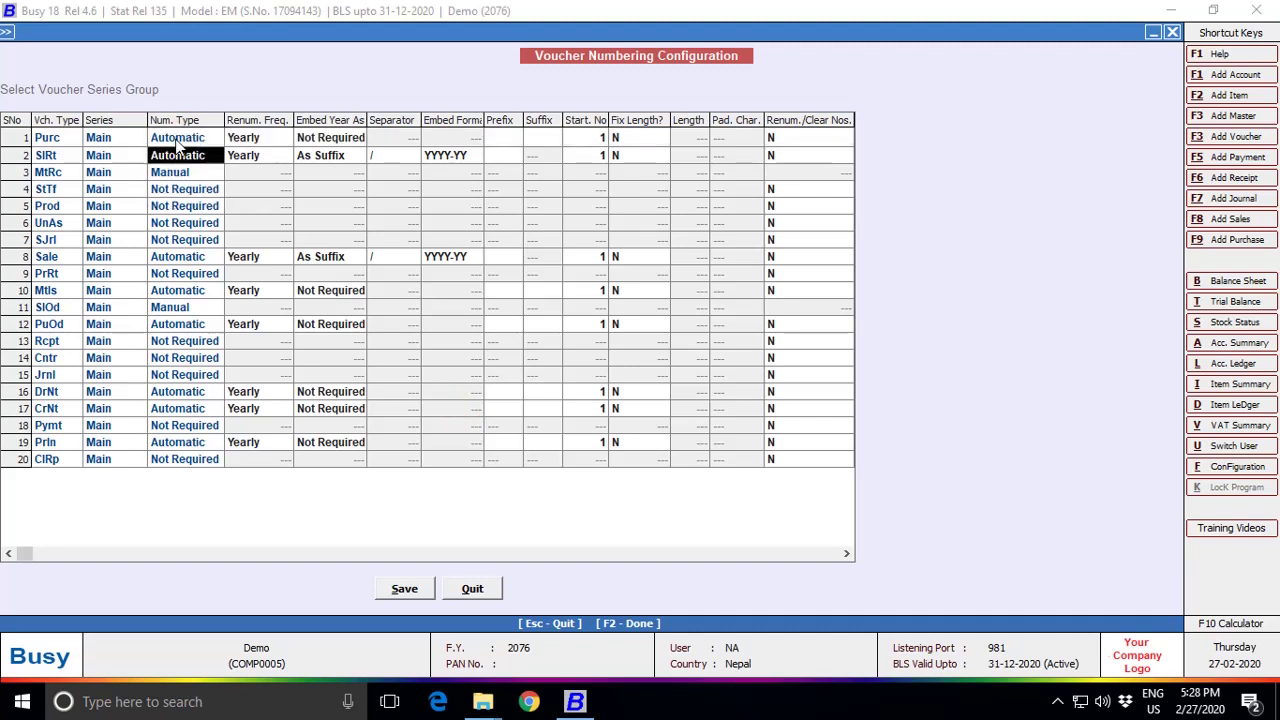
Step: Set the numbering type to Automatic for all remaining voucher types, from SlRt through ClRp, and save the numbering configuration
key(Return)
key(Return)
key(a)
key(Return)
key(Return)
key(a)
key(Return)
key(Return)
key(a)
key(Return)
key(Return)
key(a)
key(Return)
key(Return)
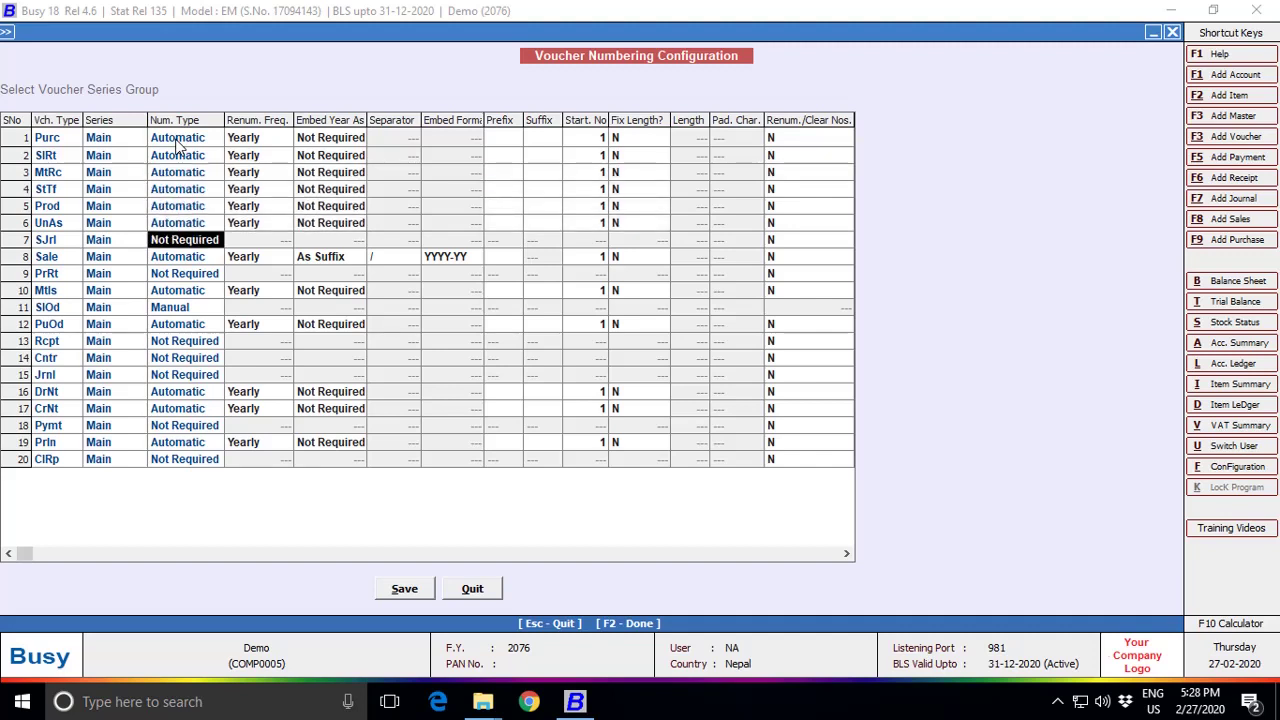
key(a)
key(Return)
key(Return)
key(a)
key(Return)
key(Return)
key(a)
key(Return)
key(Return)
key(a)
key(Return)
key(Return)
key(a)
key(Return)
key(Return)
key(a)
key(Return)
key(Return)
key(a)
key(Return)
key(Return)
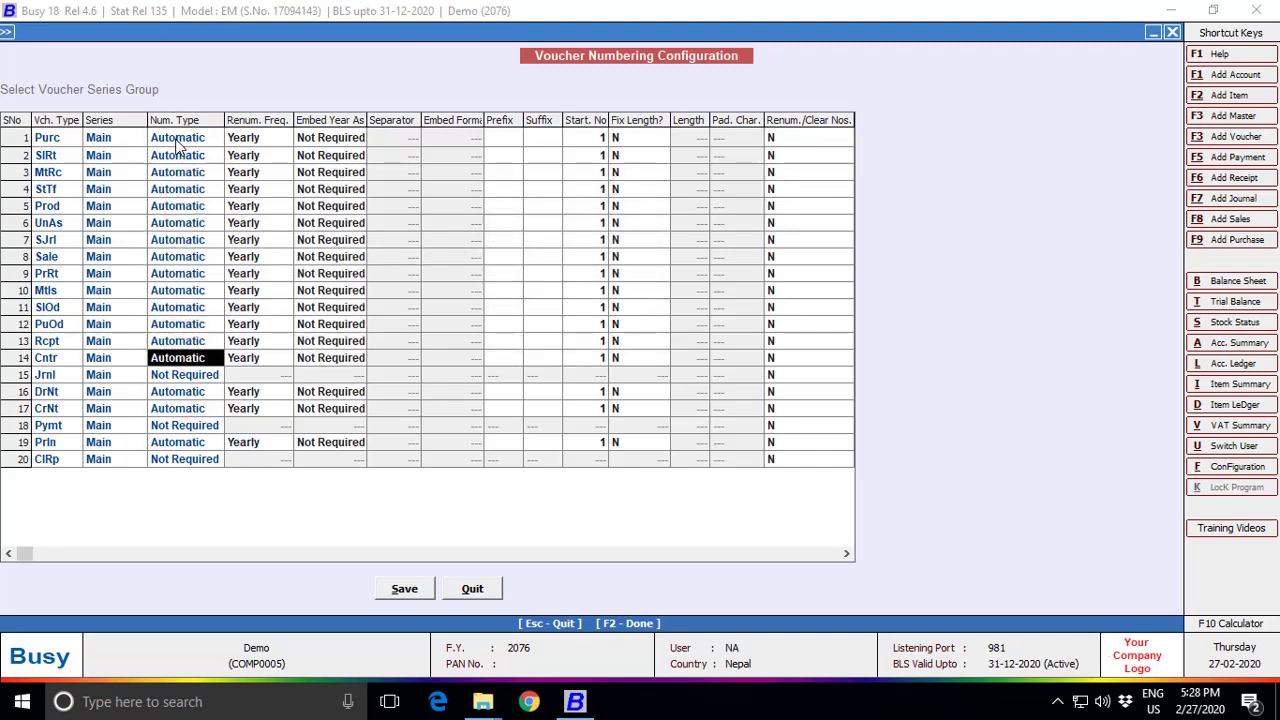
key(Return)
key(Return)
key(a)
key(Return)
key(Return)
key(Return)
key(Return)
key(Return)
key(Return)
key(a)
key(Return)
key(Return)
key(Return)
key(Return)
key(a)
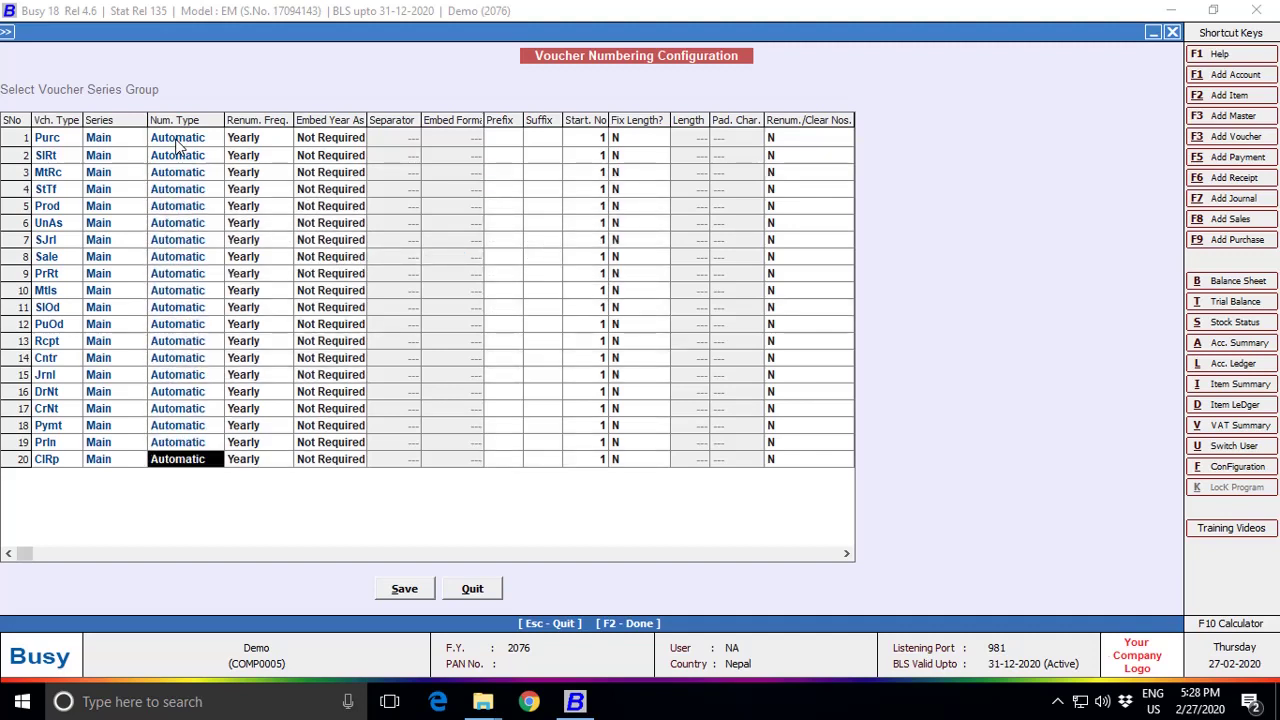
click(404, 588)
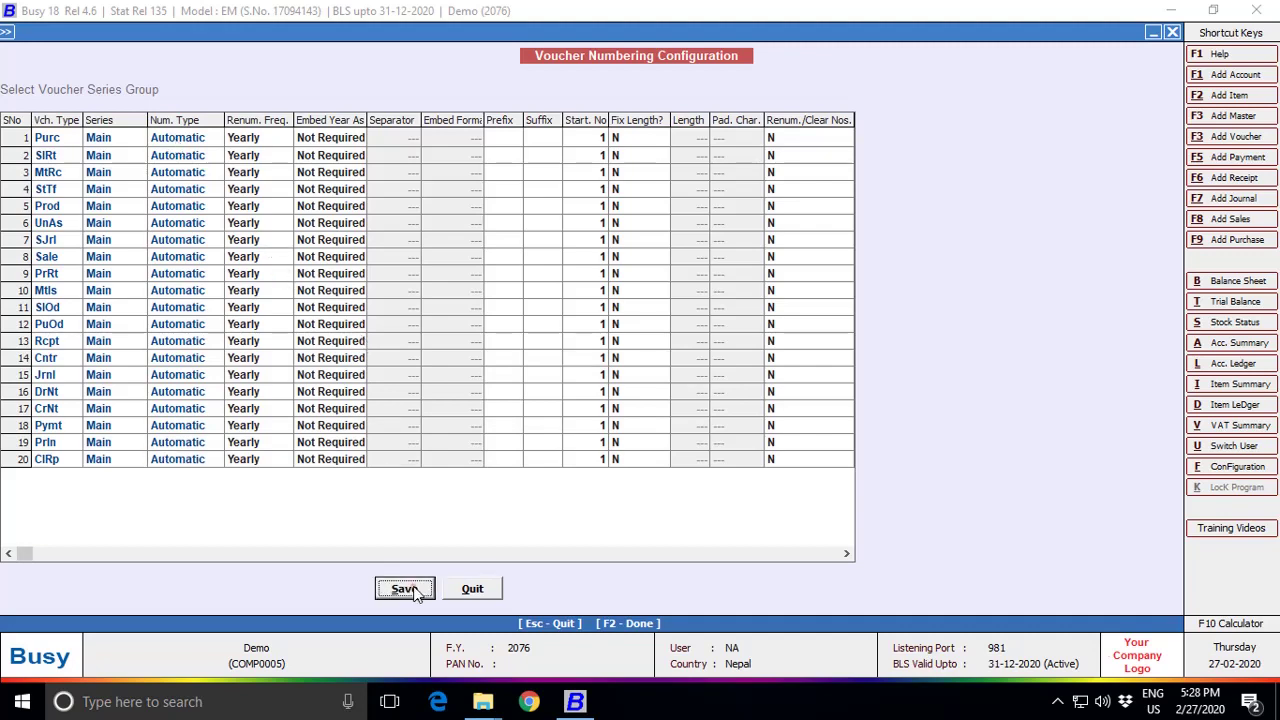
click(753, 388)
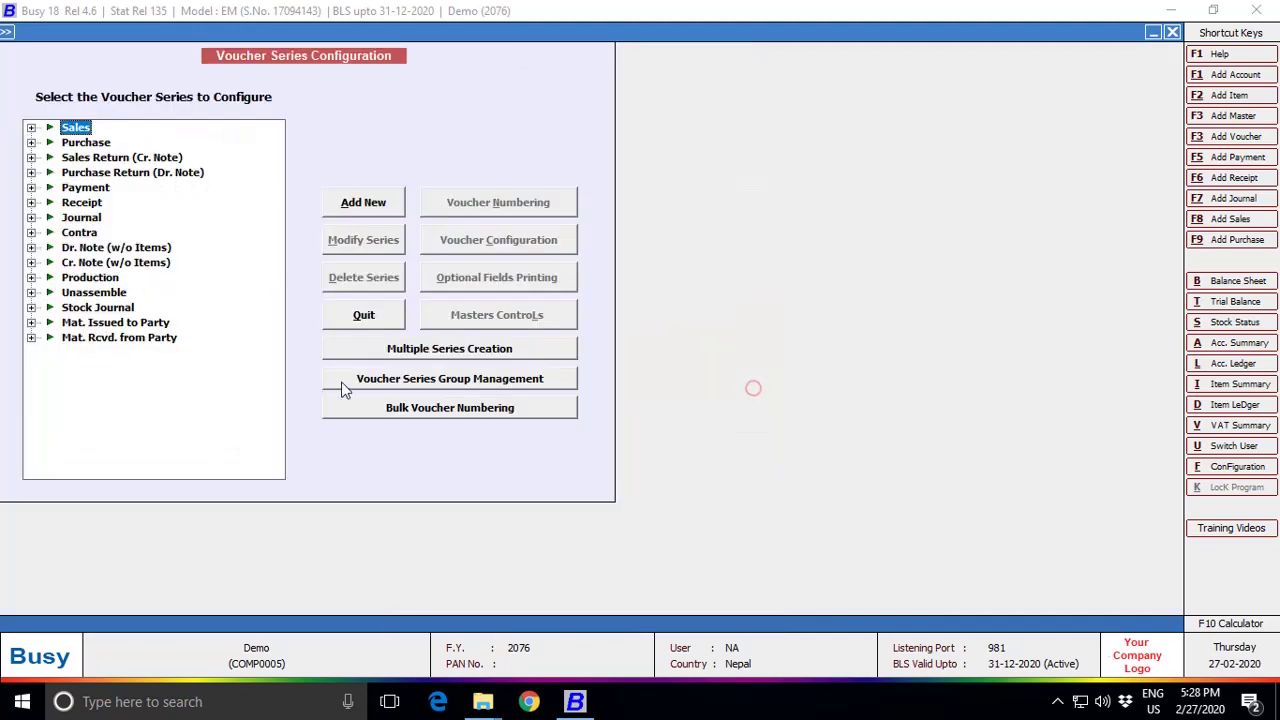
Step: Leave the voucher series configuration and close the Demo company, backing up all financial years to the preset Dropbox path
click(403, 317)
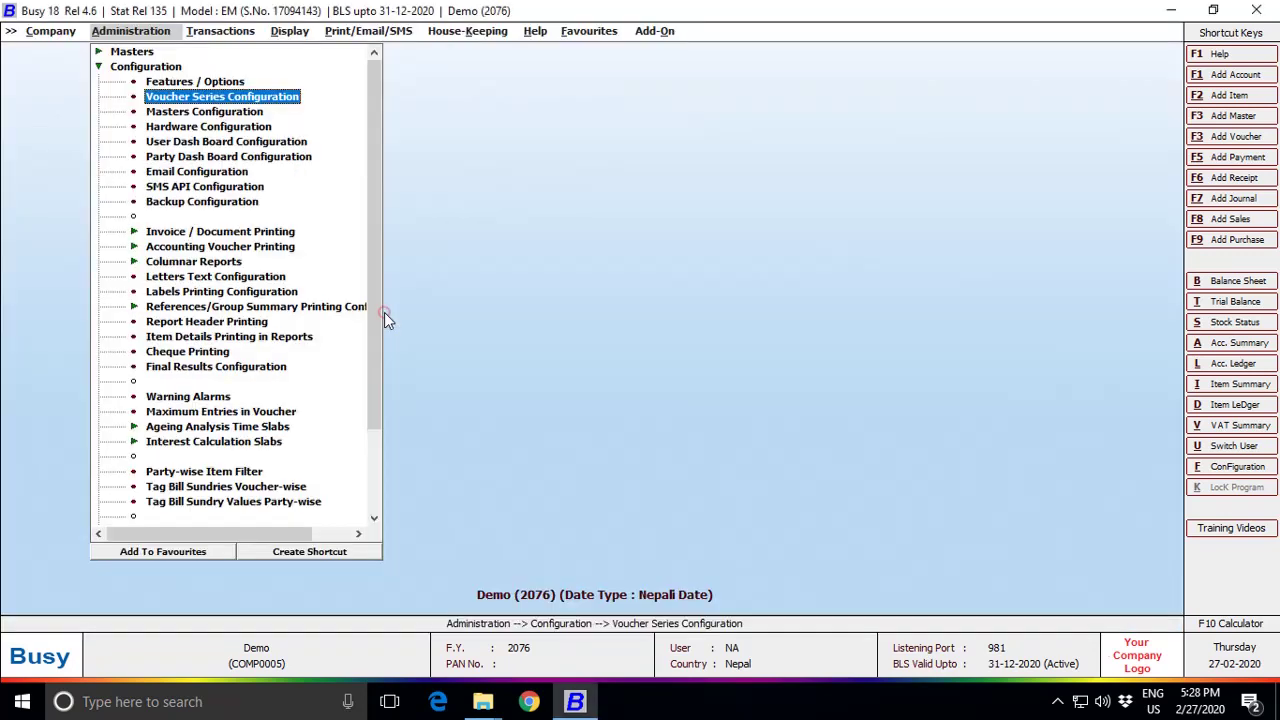
click(99, 67)
click(52, 33)
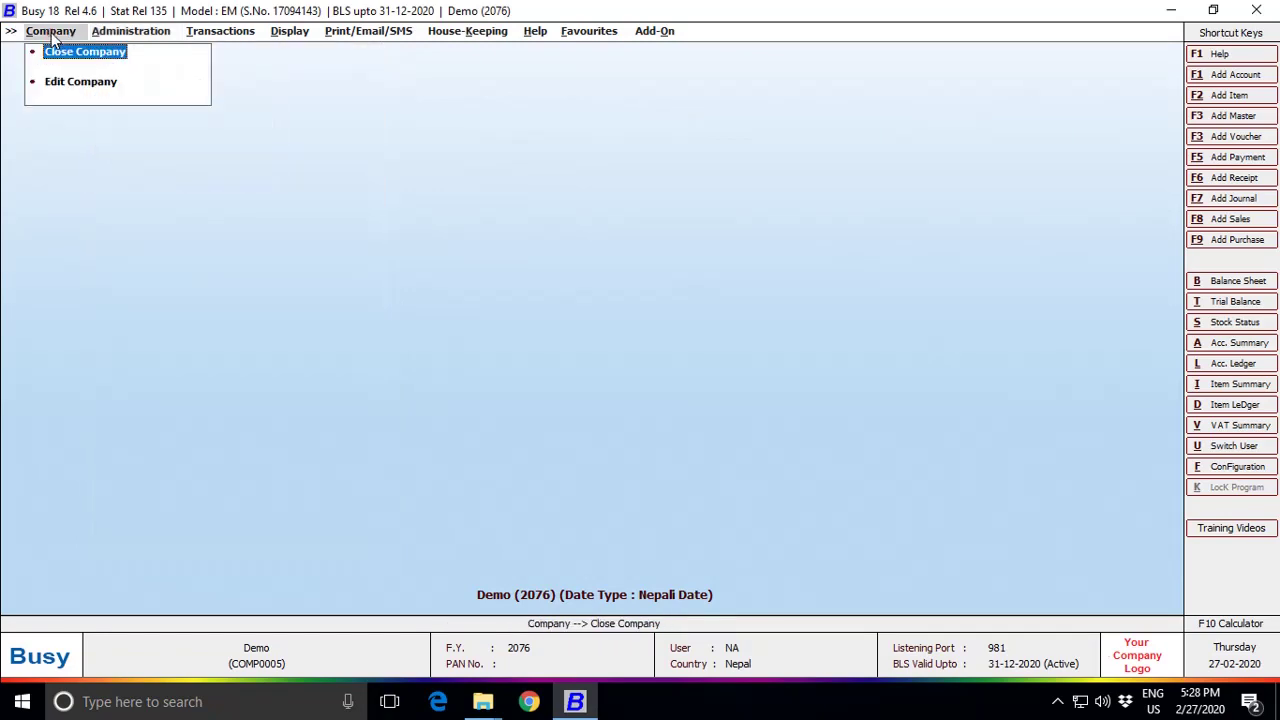
click(62, 51)
click(751, 388)
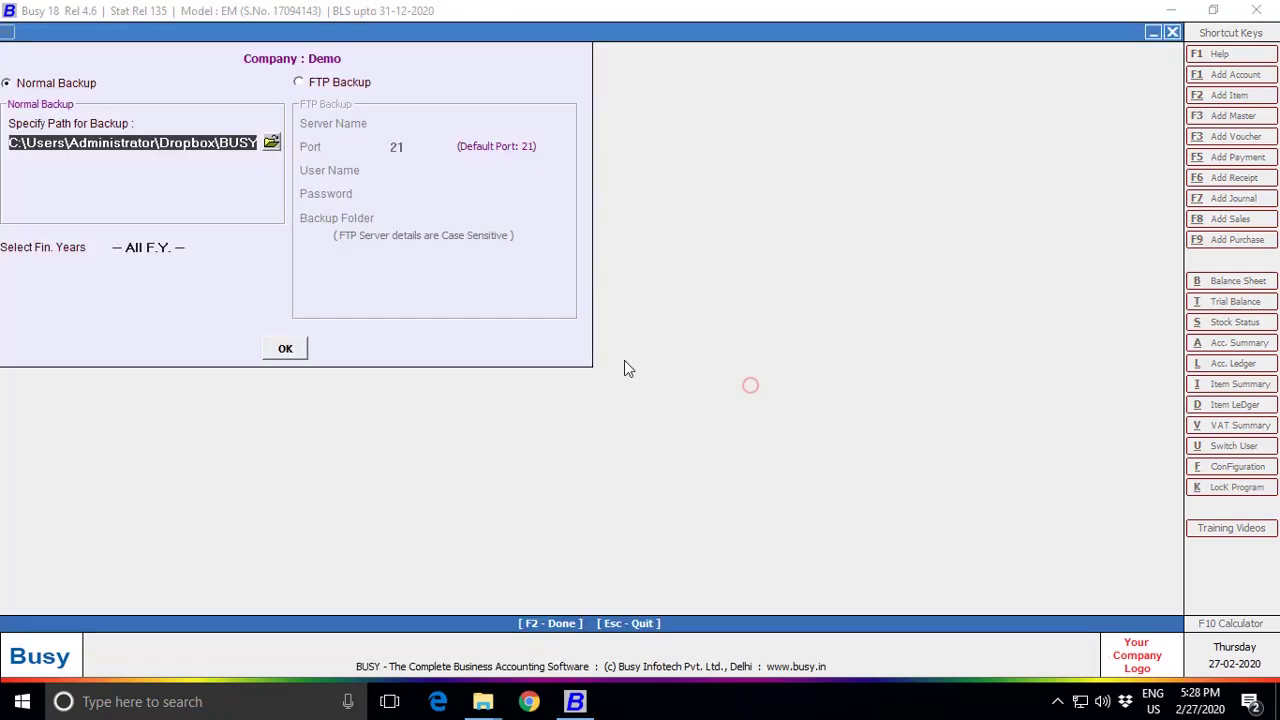
click(285, 348)
click(676, 386)
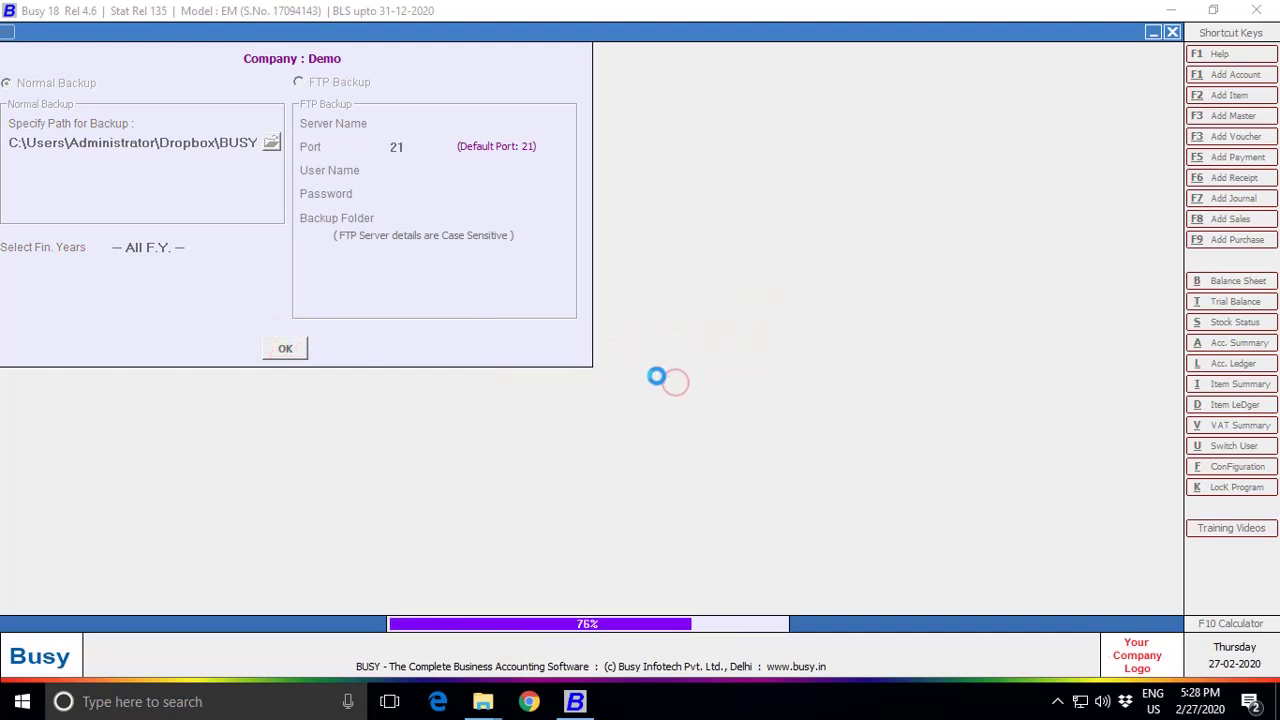
click(755, 396)
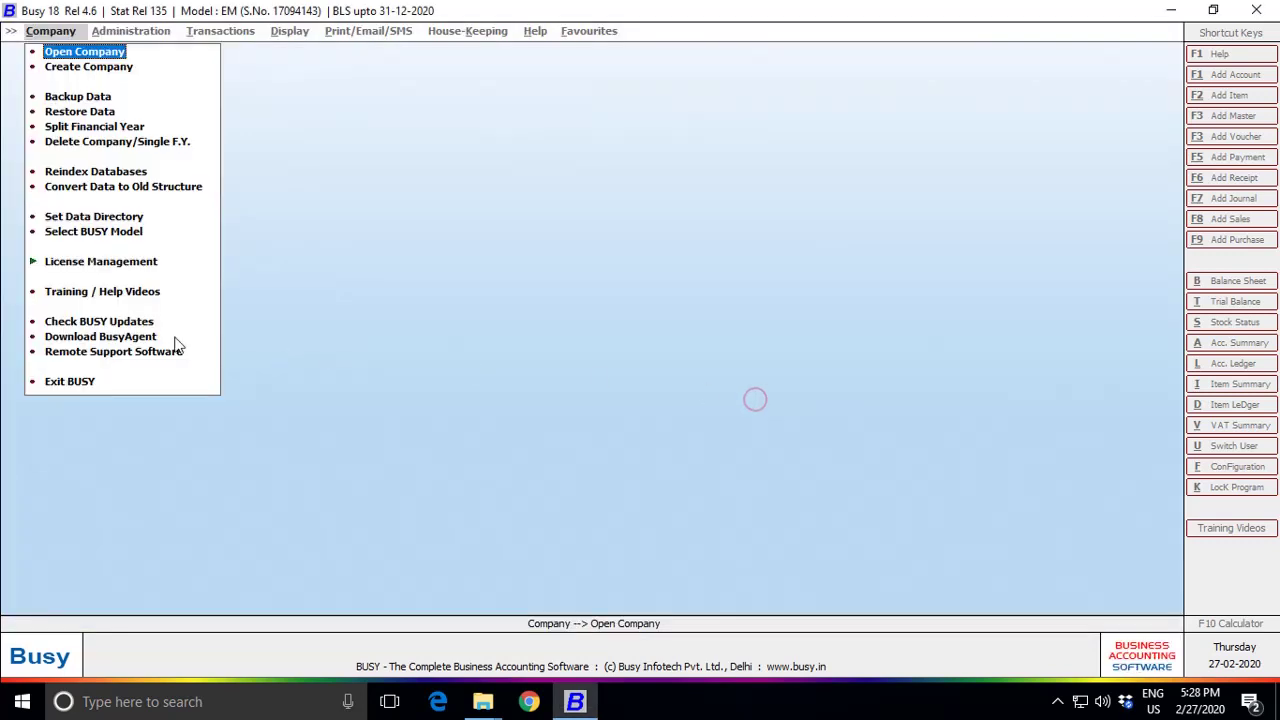
Step: Switch to File Explorer and open the demo folder under BUSY DAILY BACK UP in Dropbox
click(1171, 10)
double_click(35, 35)
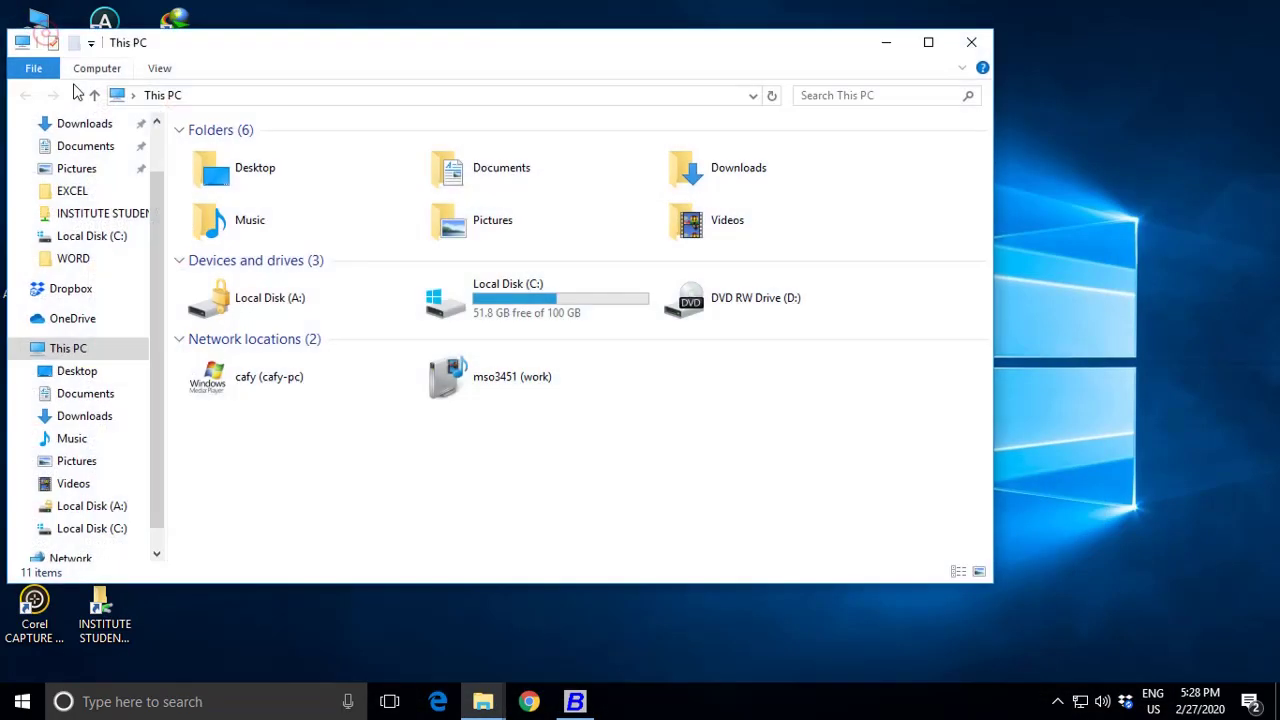
click(80, 292)
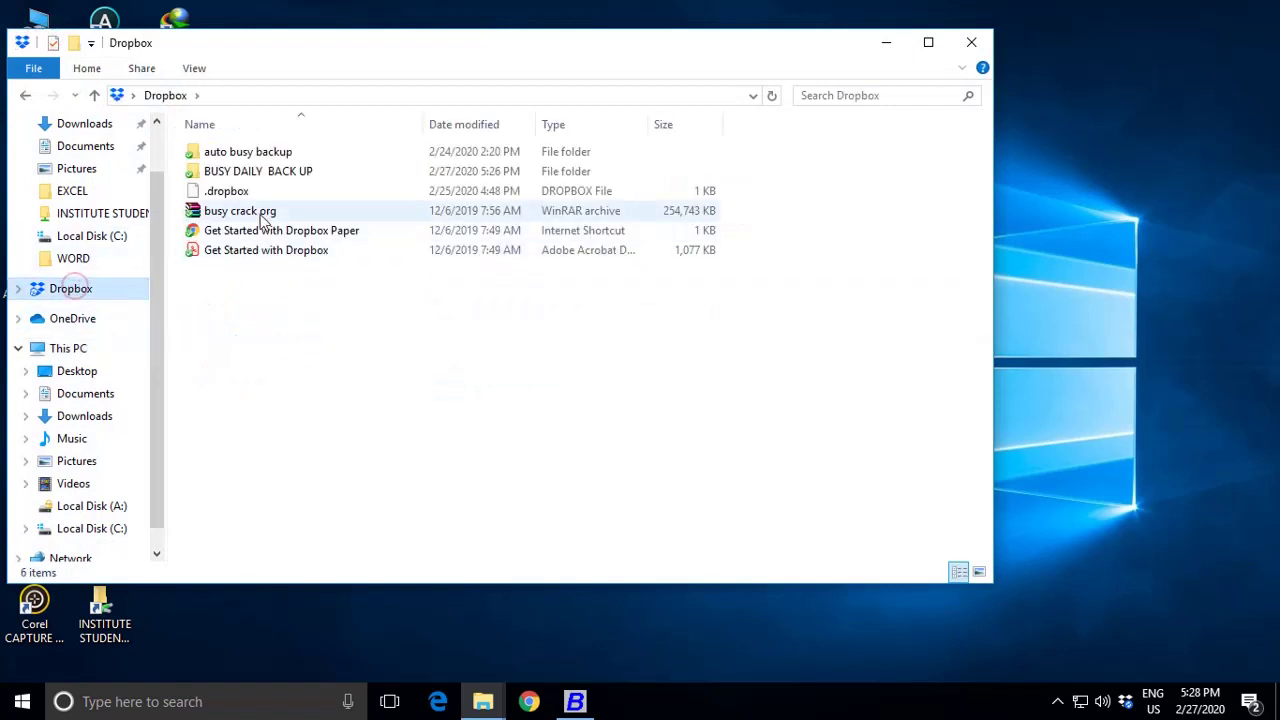
double_click(255, 175)
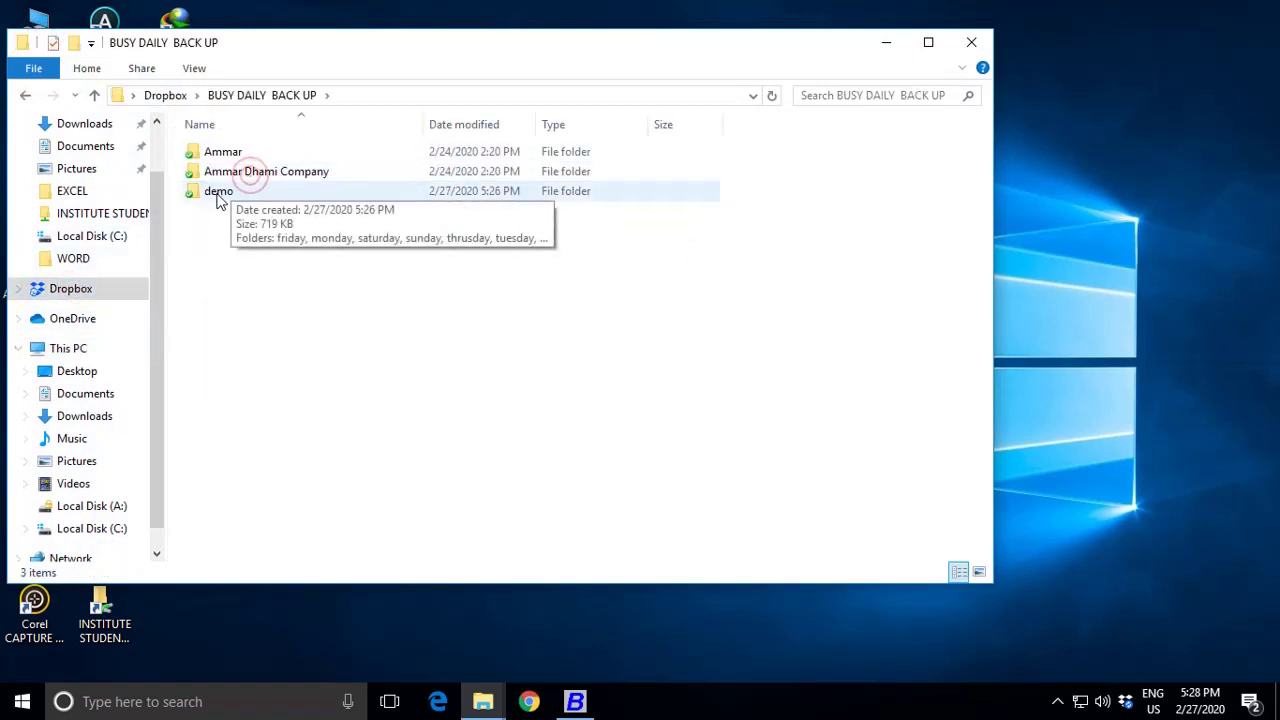
double_click(221, 193)
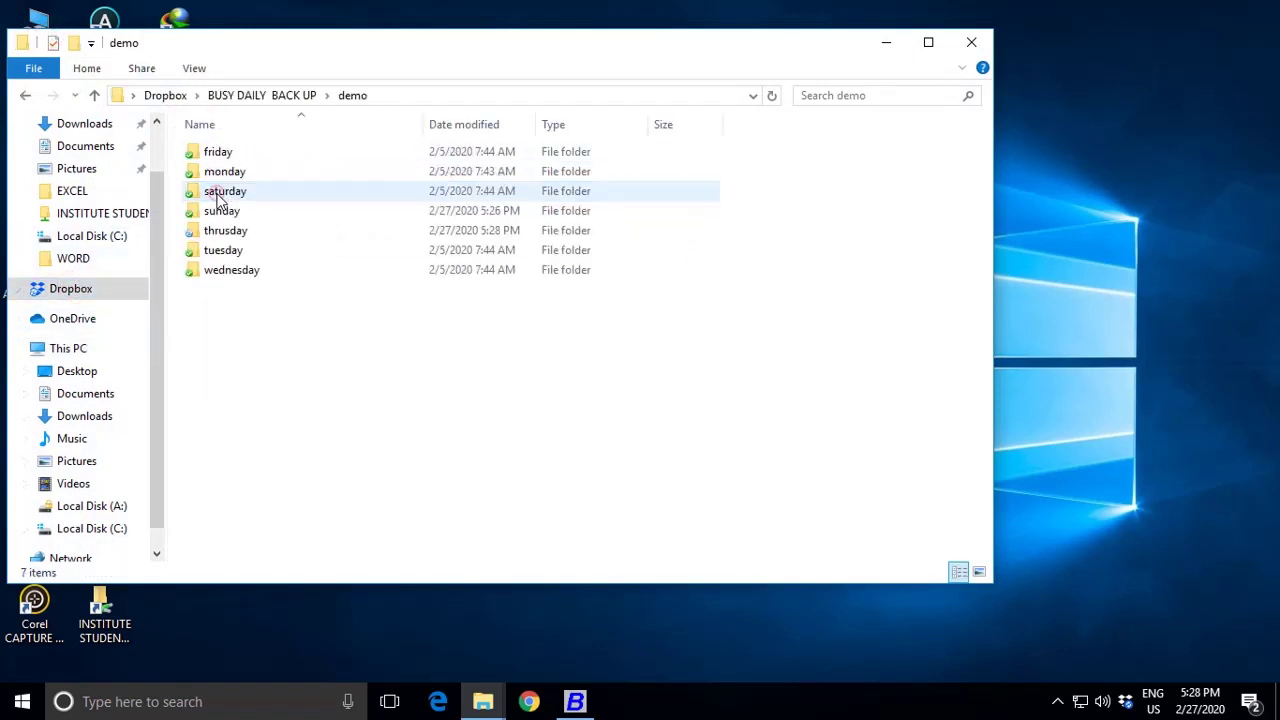
Step: Check today's weekday in the system calendar and inspect the tuesday and thrusday backup folders for the company's backup files
click(1200, 700)
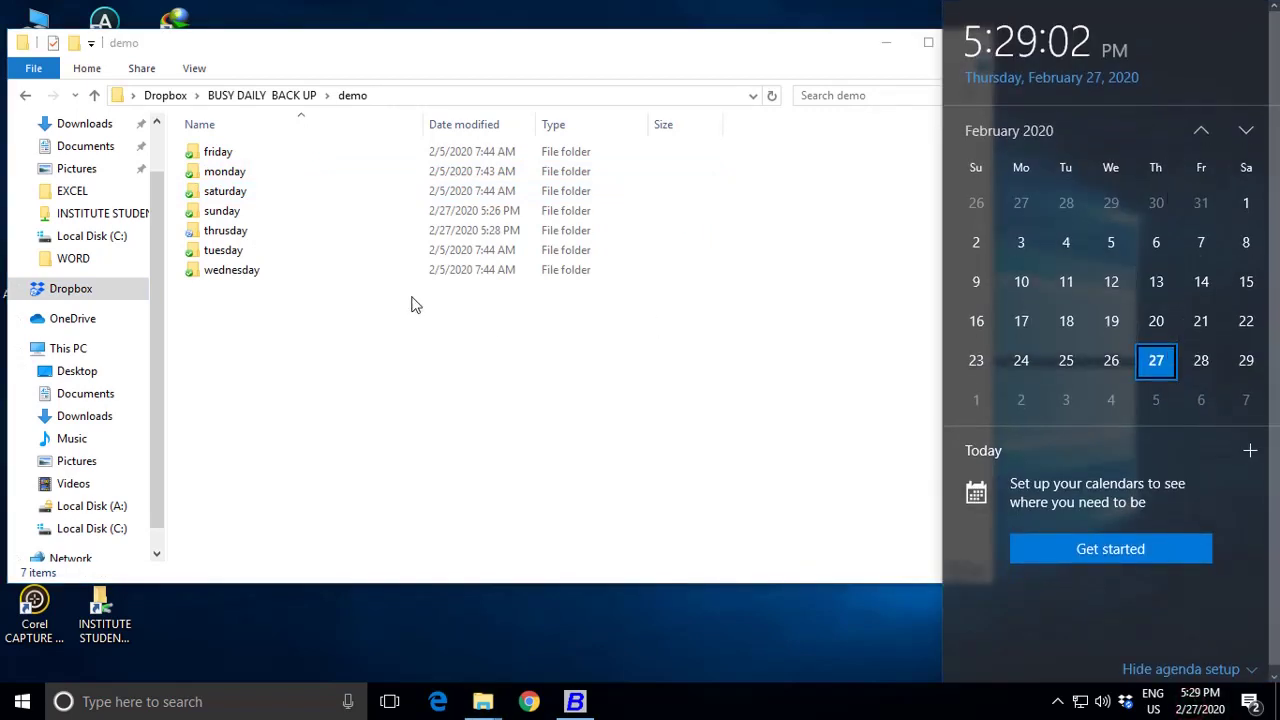
double_click(257, 251)
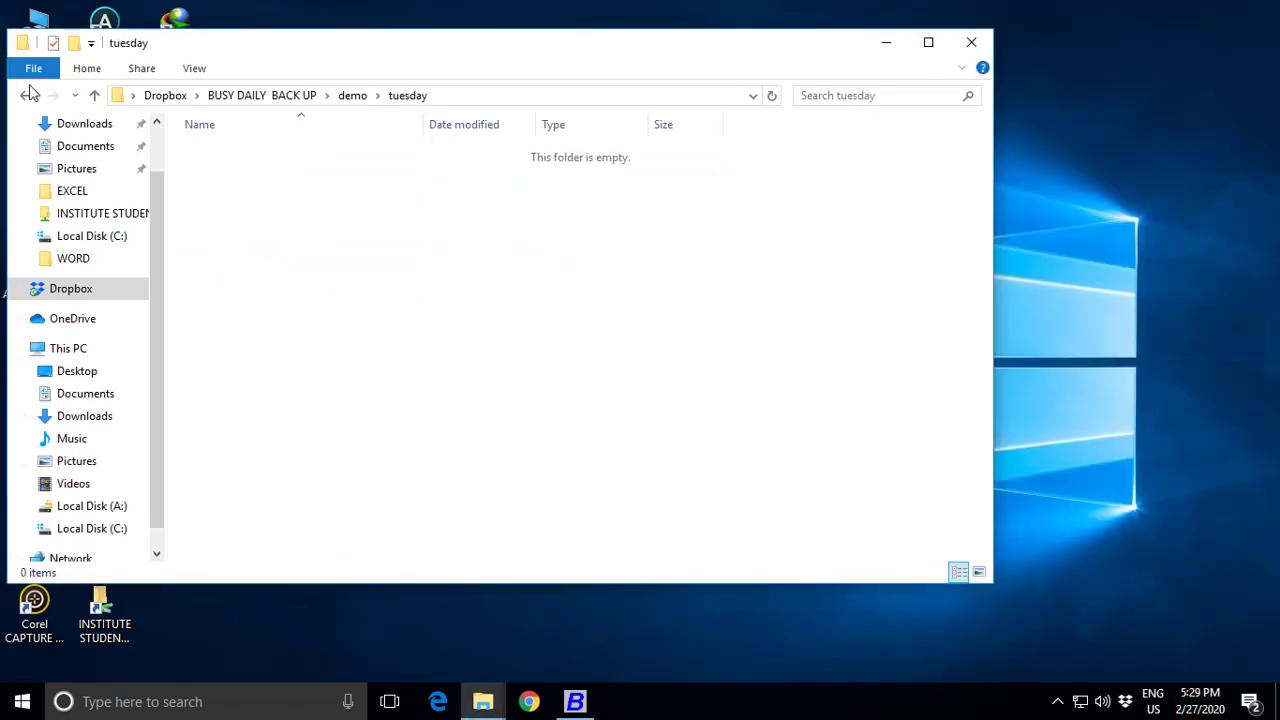
click(30, 93)
double_click(222, 232)
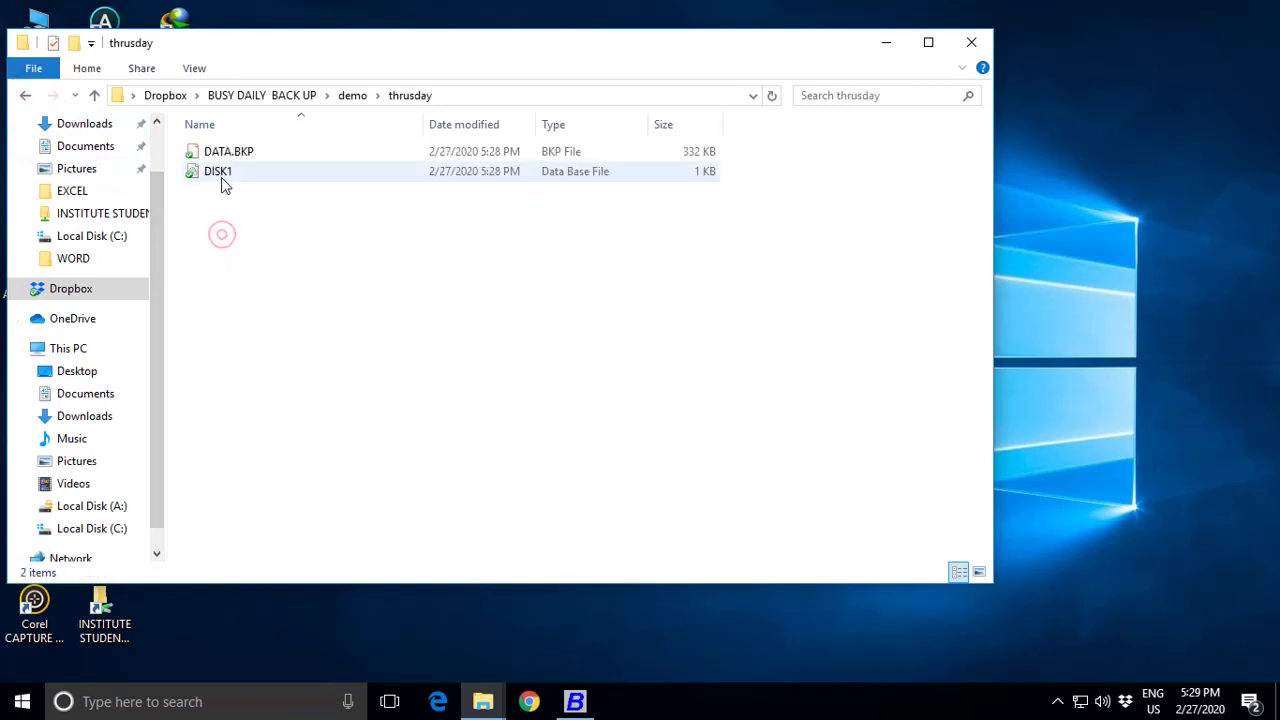
click(27, 94)
drag(390, 57, 642, 81)
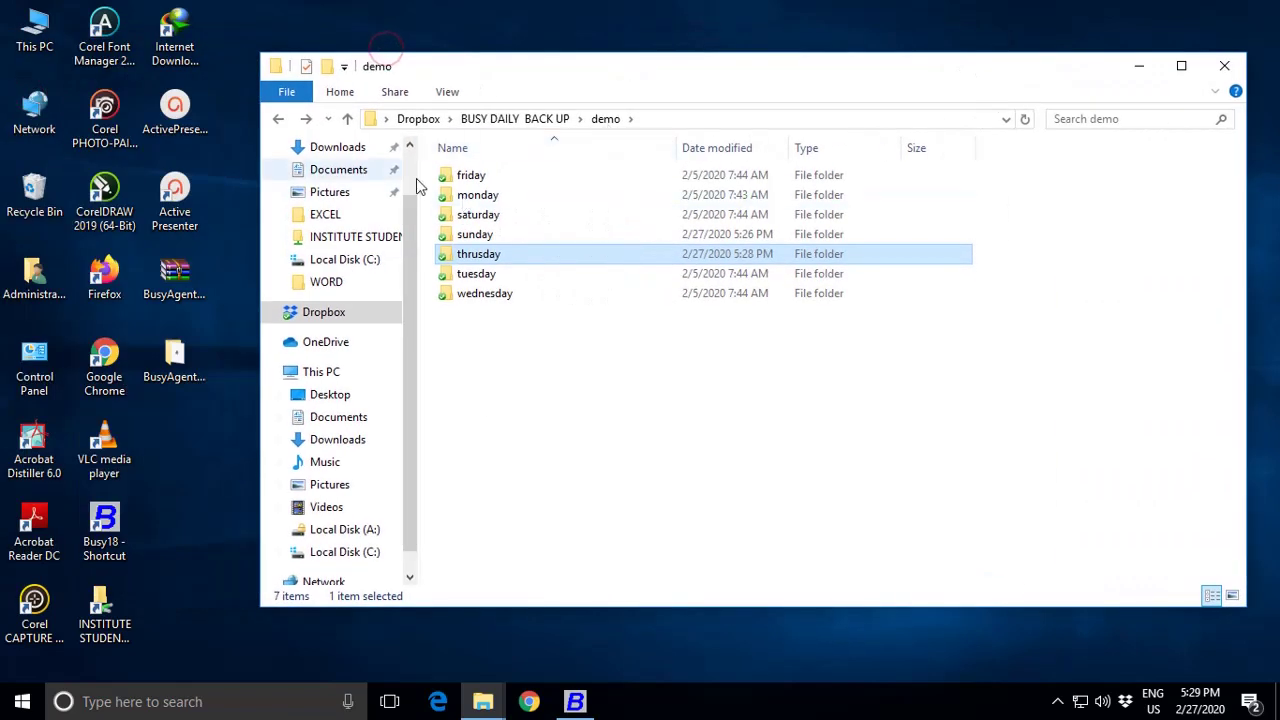
click(279, 118)
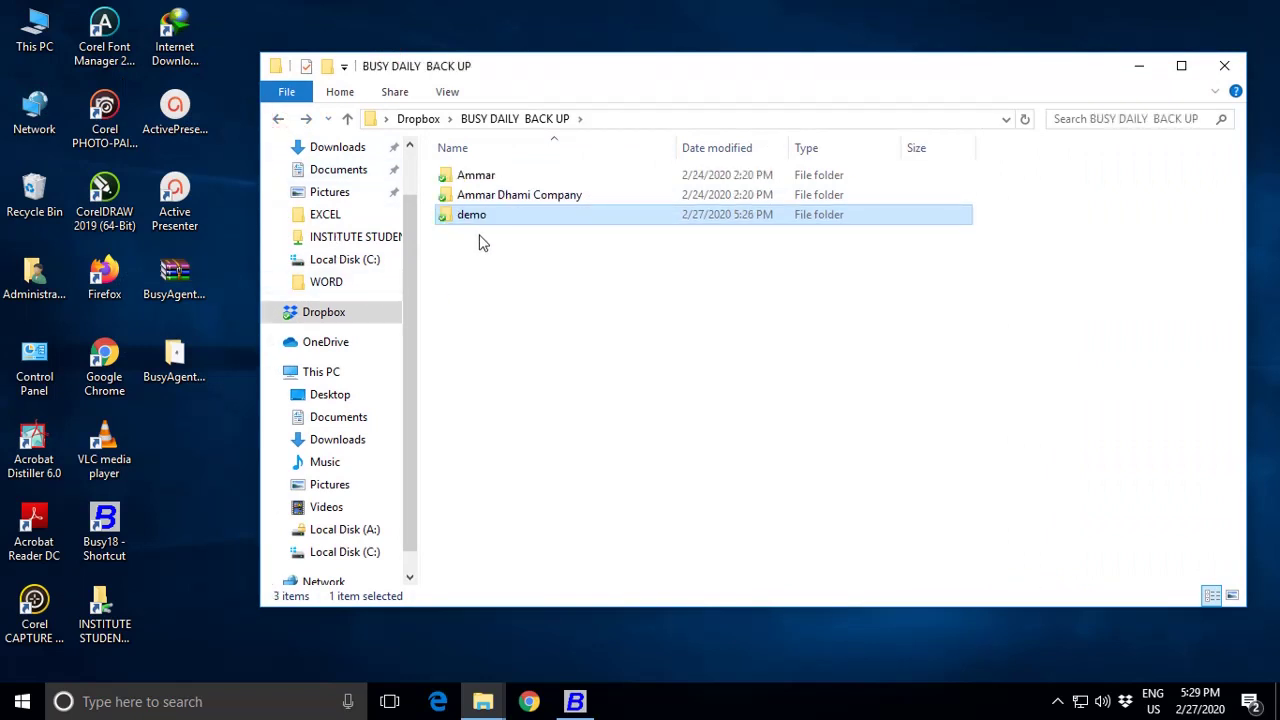
Step: Launch BUSY again from the desktop, view its list of companies to open, and leave it without selecting one
double_click(104, 520)
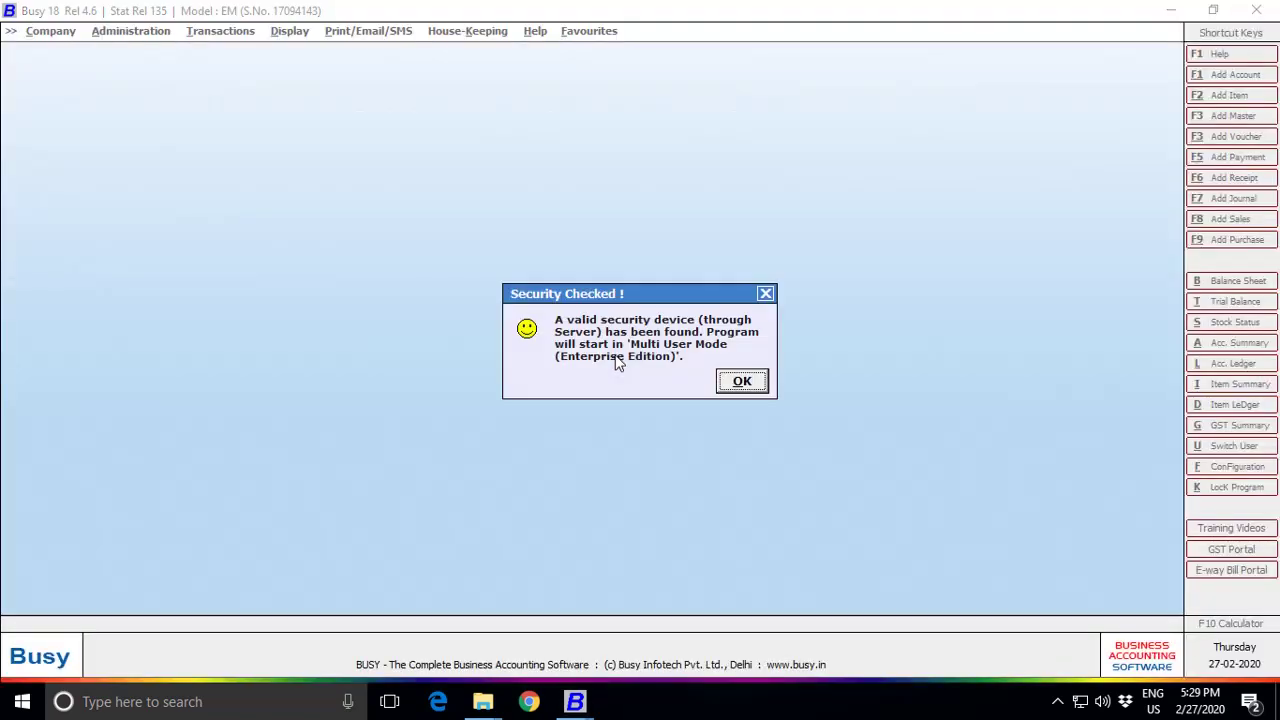
click(742, 381)
click(114, 50)
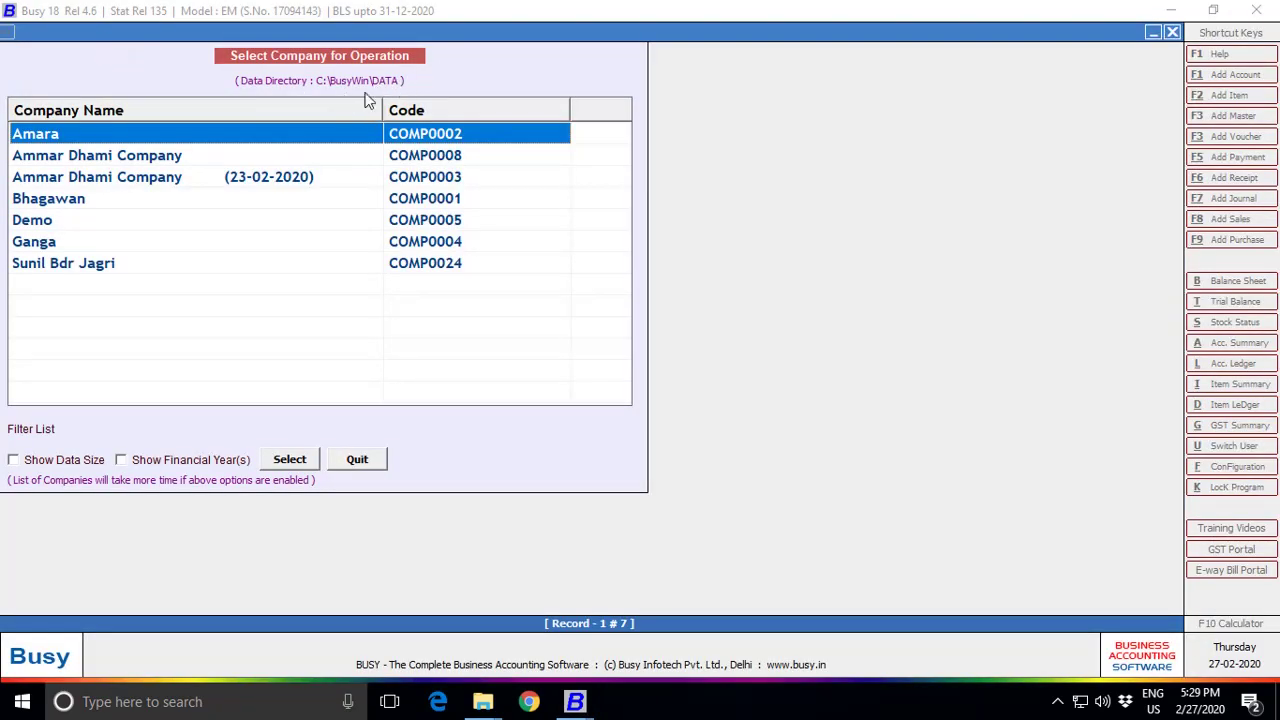
click(360, 459)
click(1162, 12)
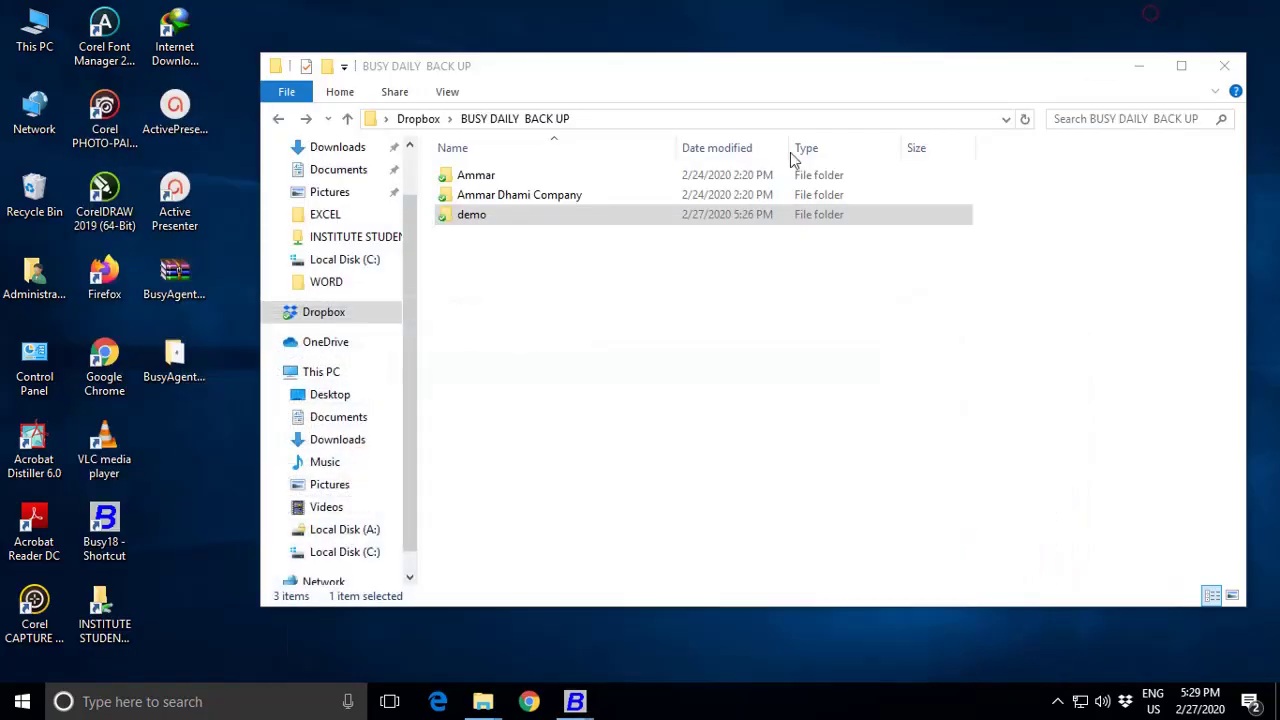
Step: Look up BusyAgent (1.4) among the installed programs in Control Panel, declining its removal
double_click(34, 365)
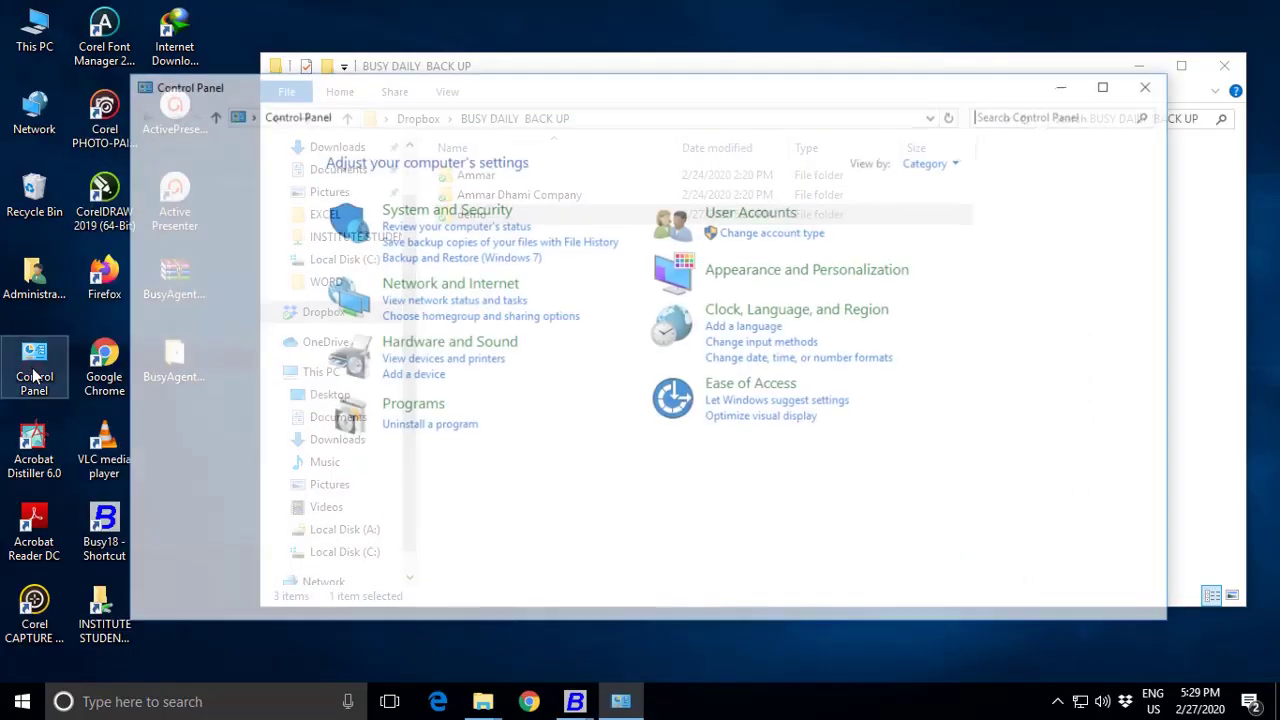
click(402, 428)
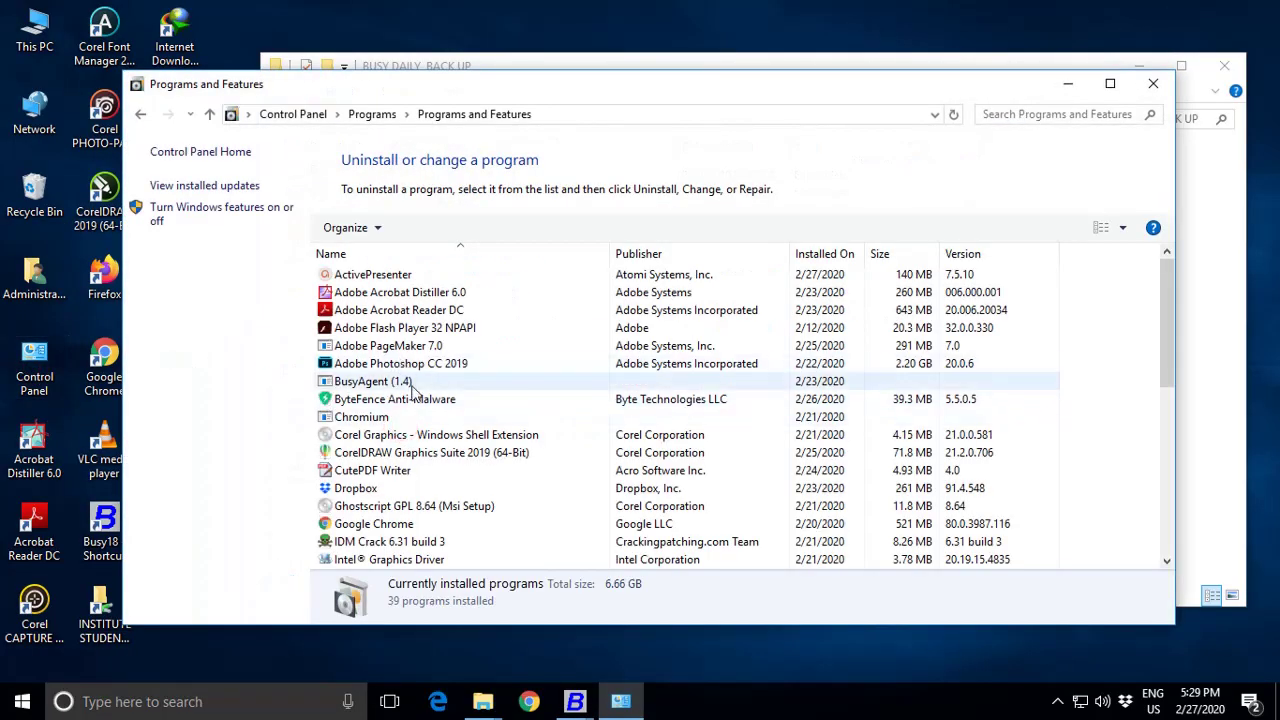
double_click(417, 389)
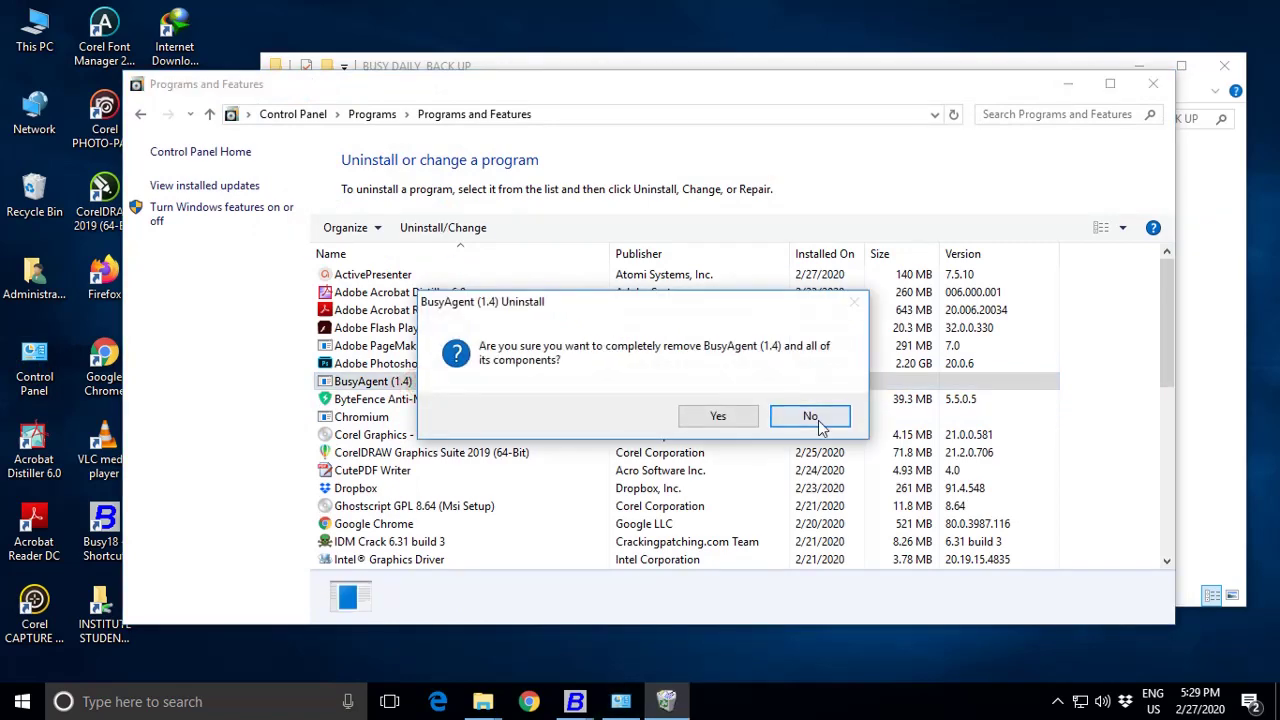
click(808, 415)
Step: Search Windows for "bus" and launch the BusyAgent utility
click(157, 690)
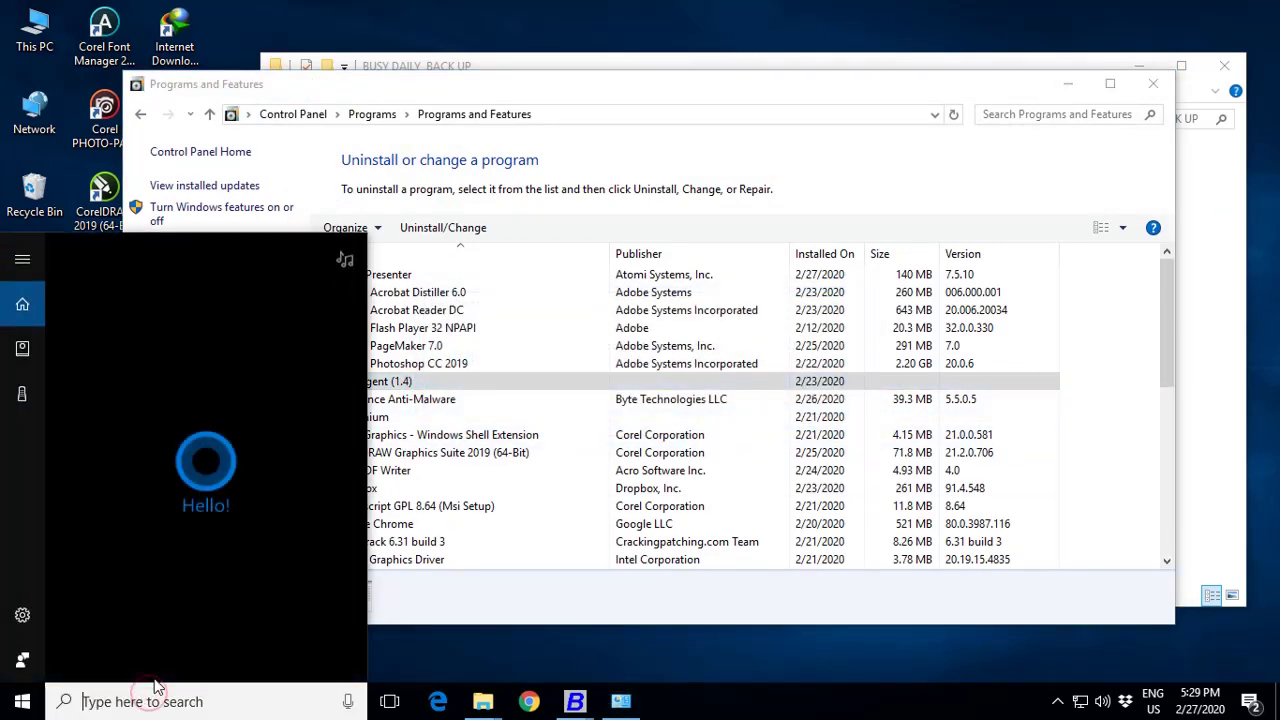
text(bus)
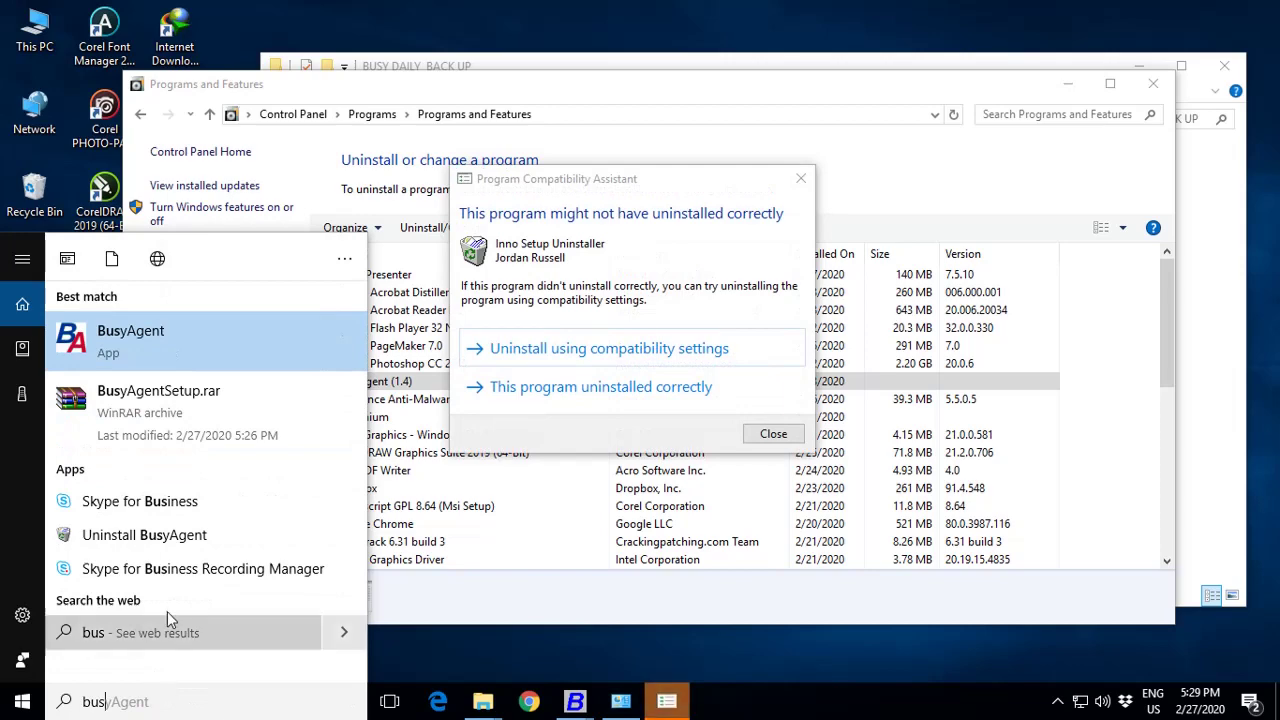
click(145, 330)
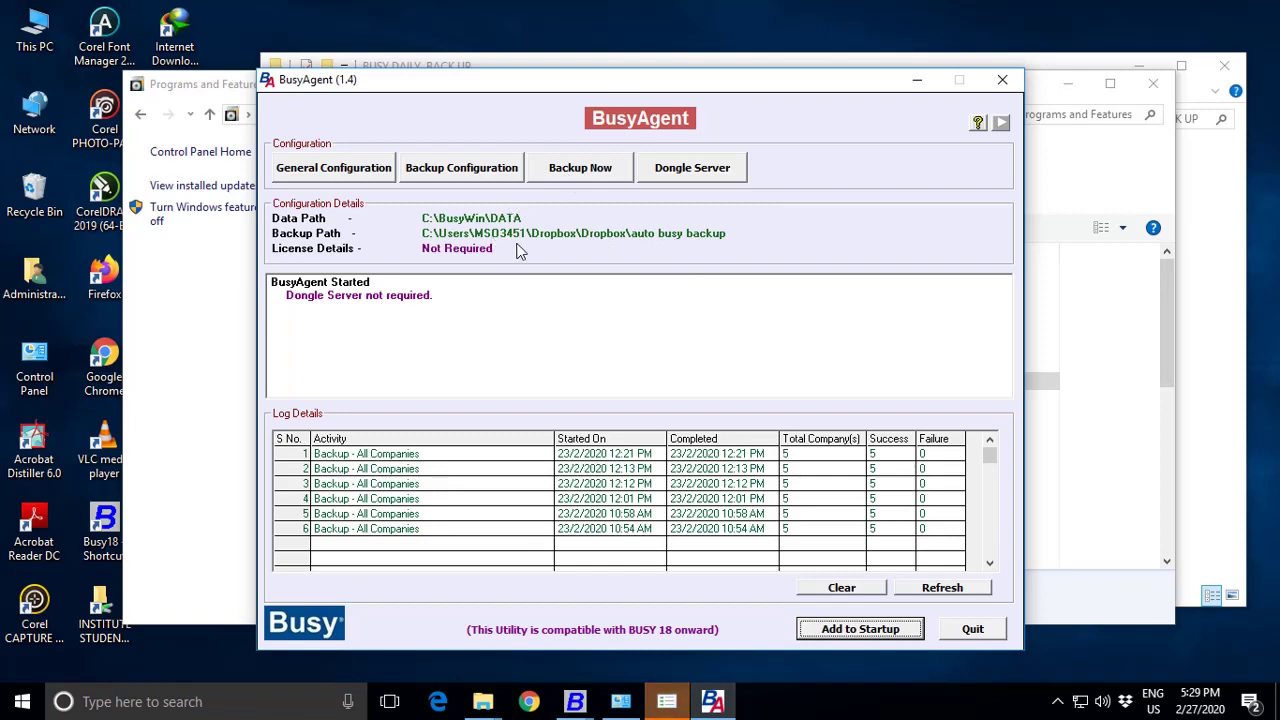
Step: In BusyAgent's backup configuration, set the backup path to the auto busy backup folder in Dropbox
click(497, 172)
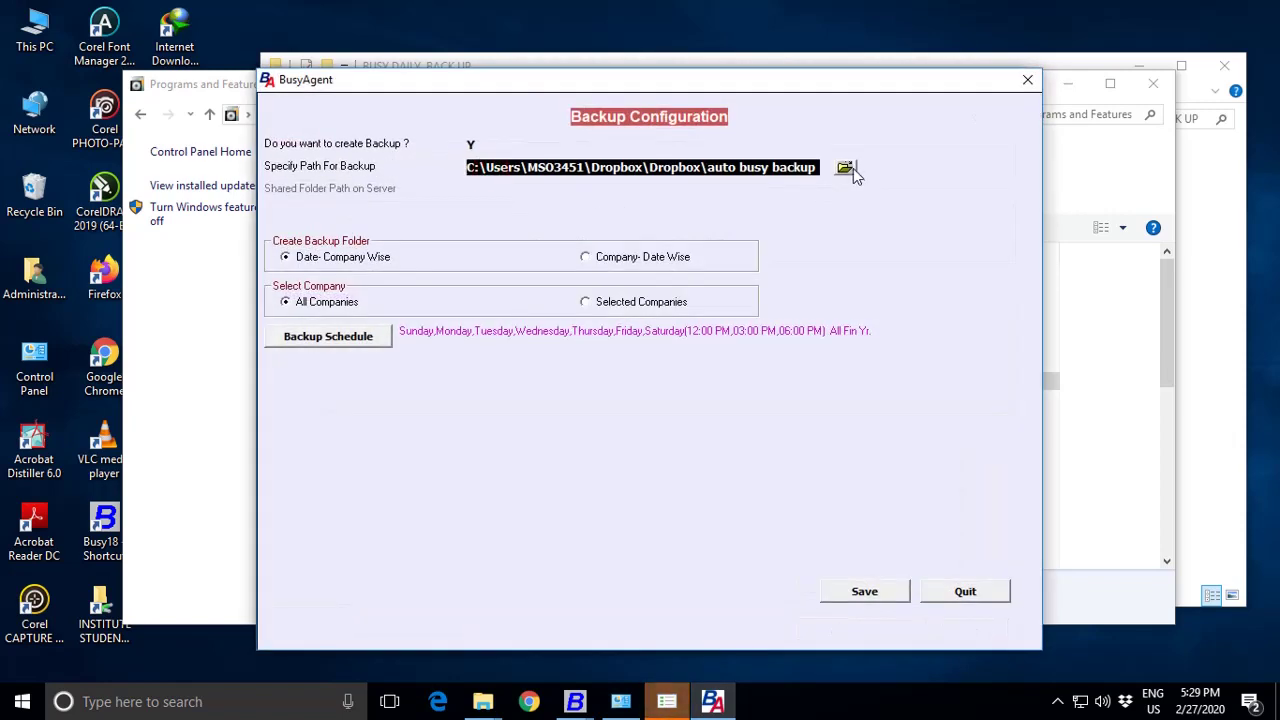
click(846, 169)
scroll(575, 315, up, 2)
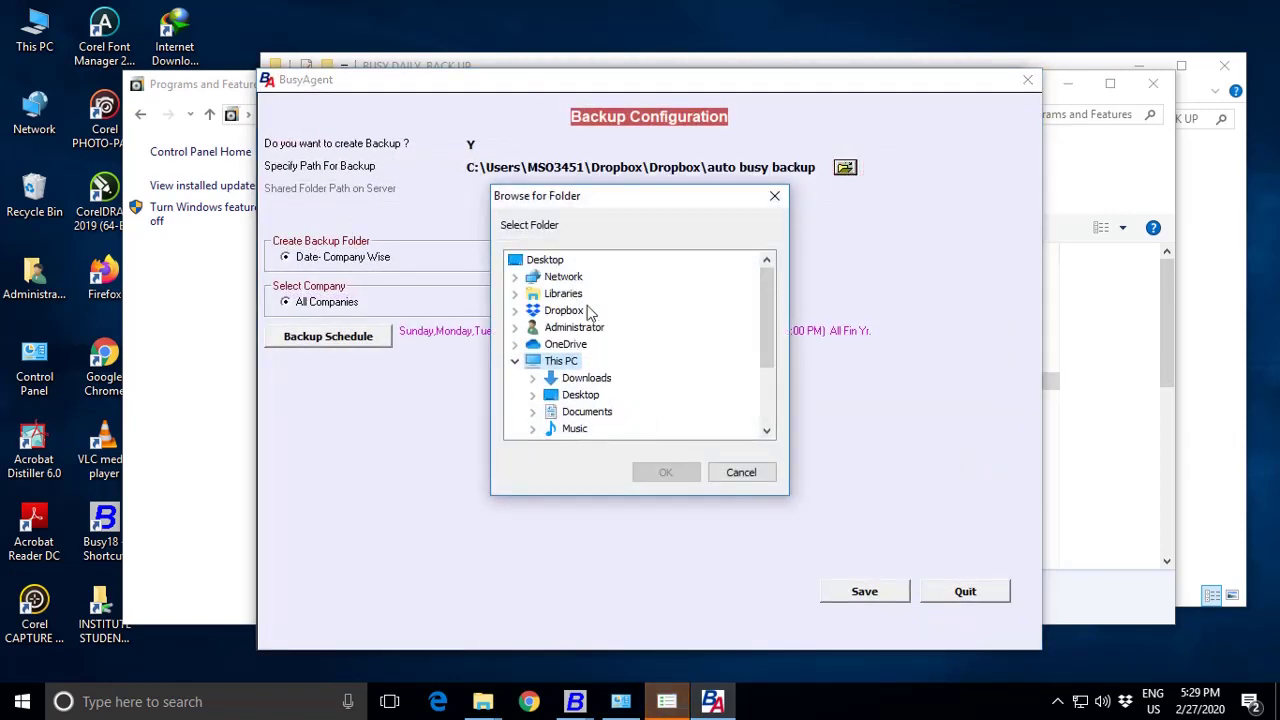
click(515, 311)
click(595, 328)
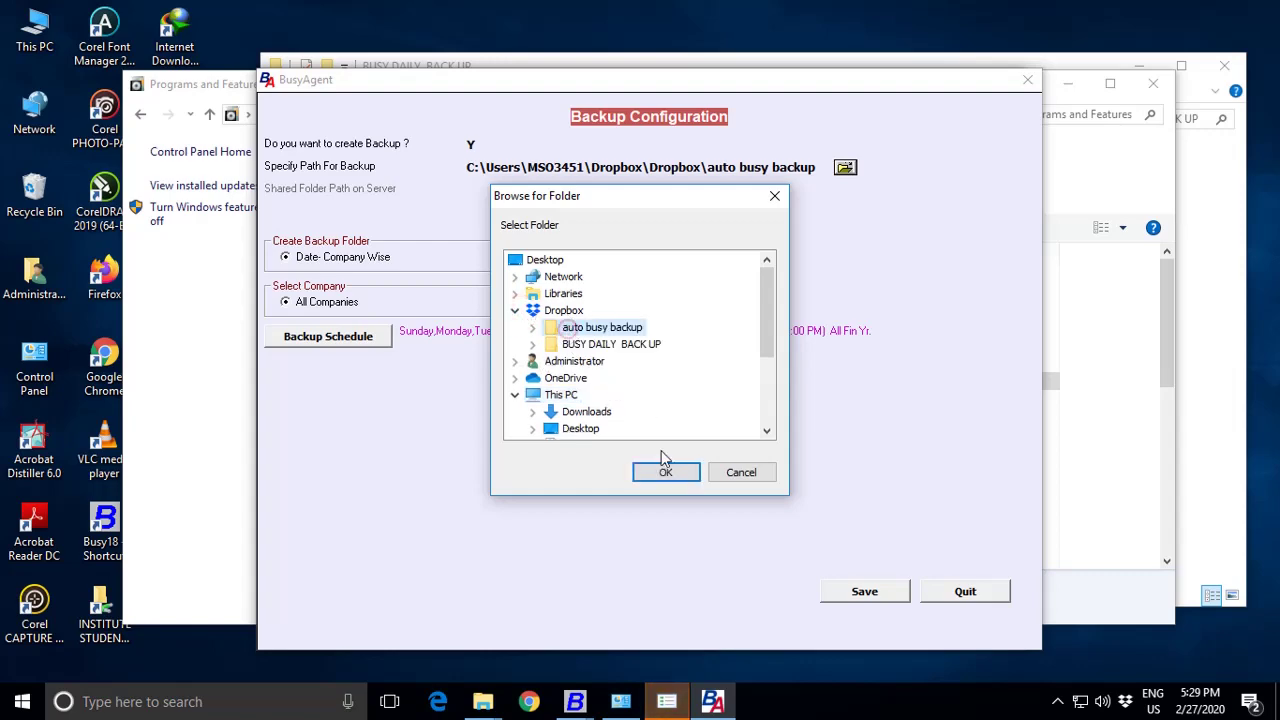
click(665, 472)
Step: Review and save the all-company backup schedule, and save the BusyAgent backup configuration
click(349, 340)
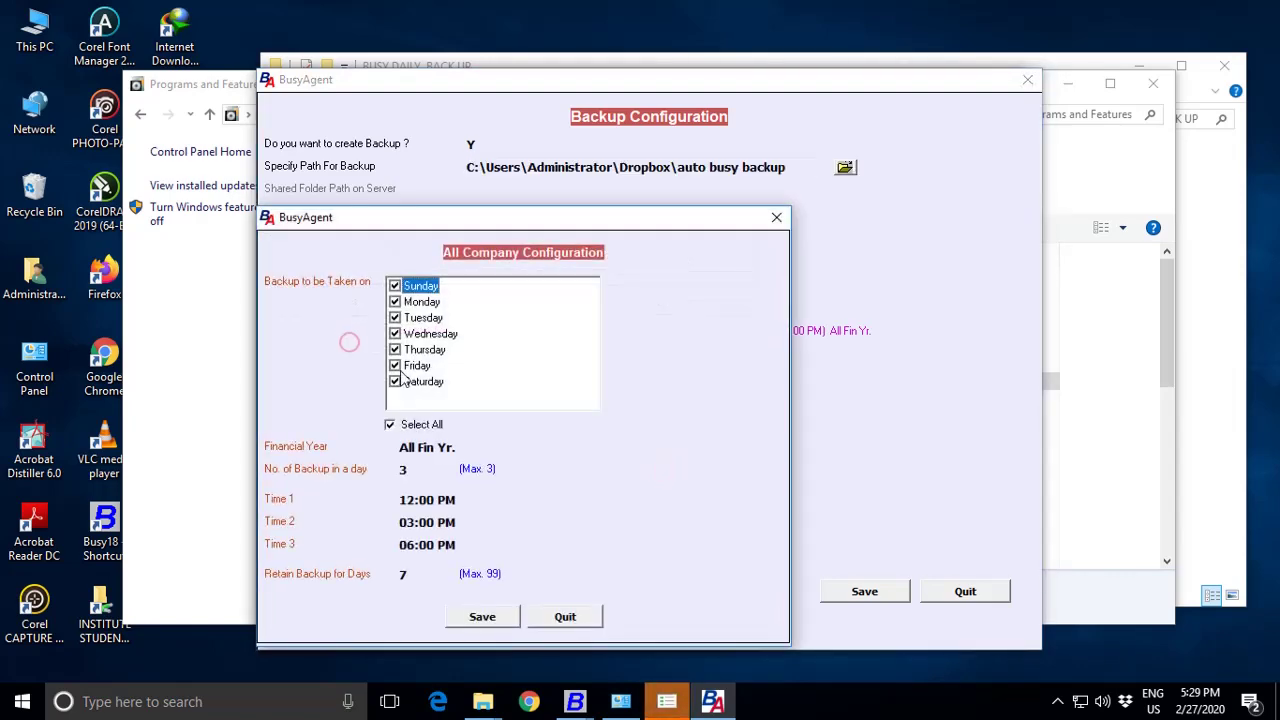
click(482, 617)
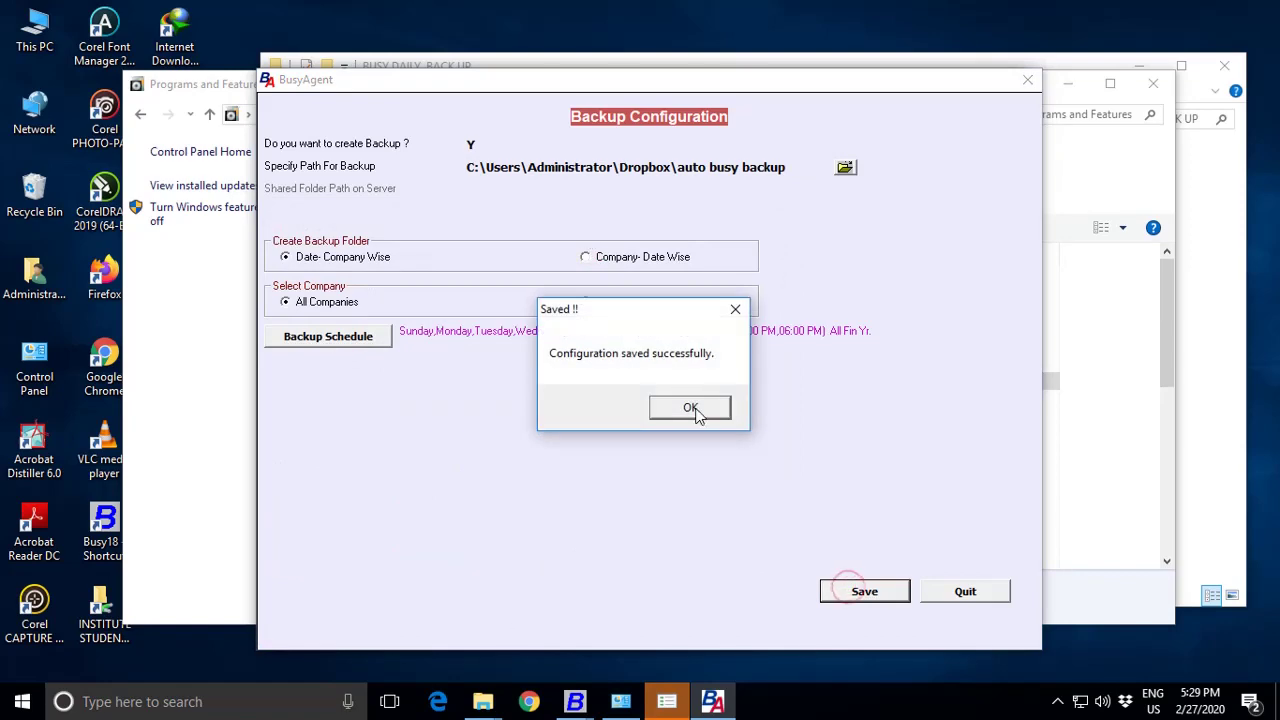
click(692, 407)
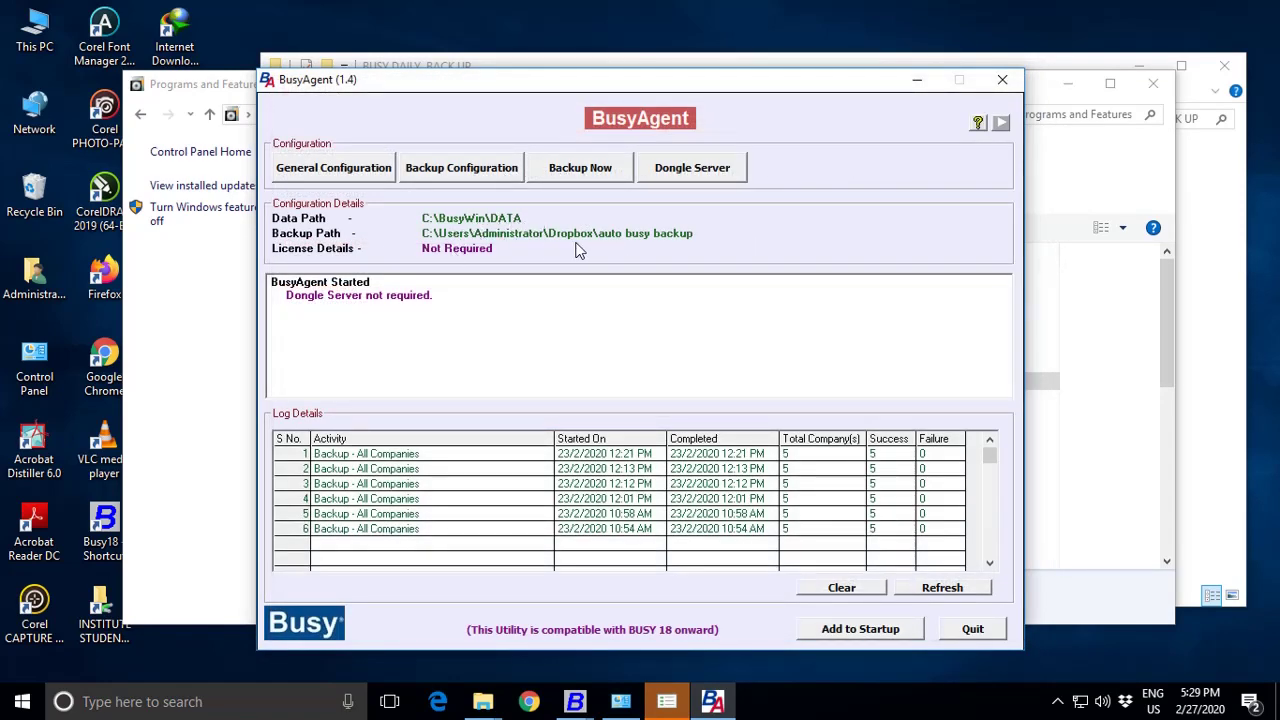
Step: Run an immediate BusyAgent backup of all companies and check the dated backup folders in Dropbox's auto busy backup folder
click(597, 167)
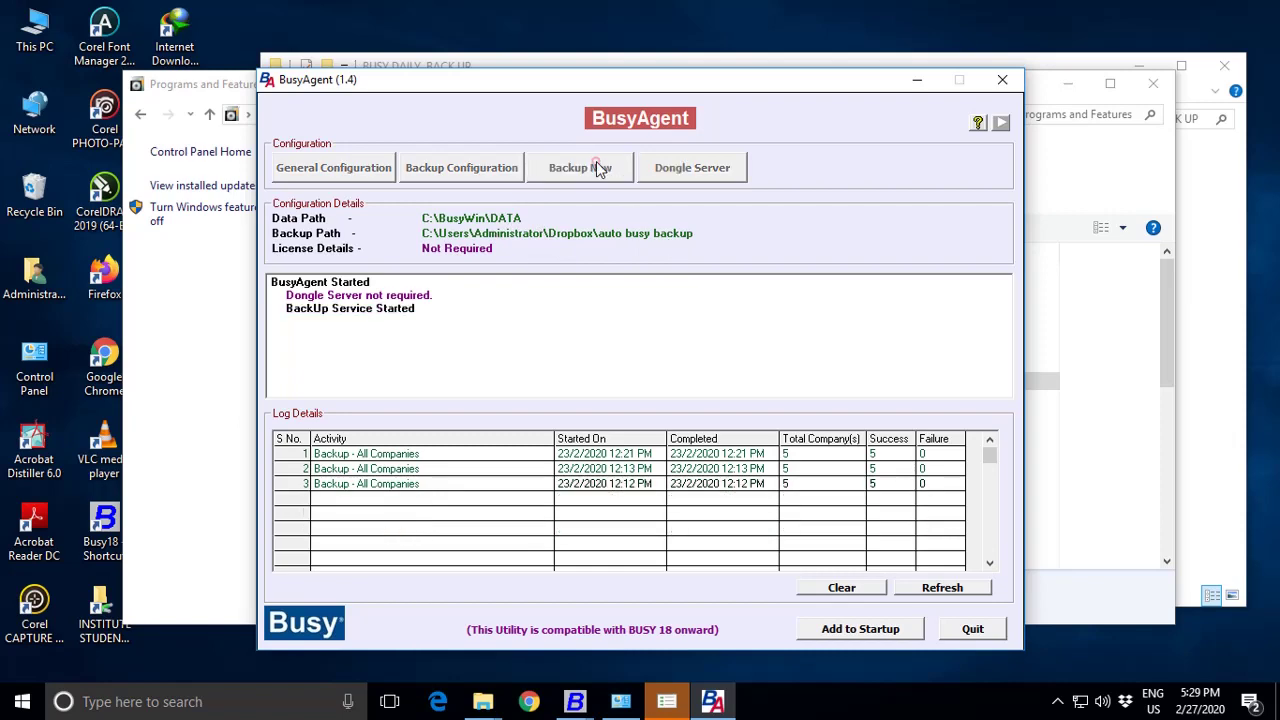
click(1047, 87)
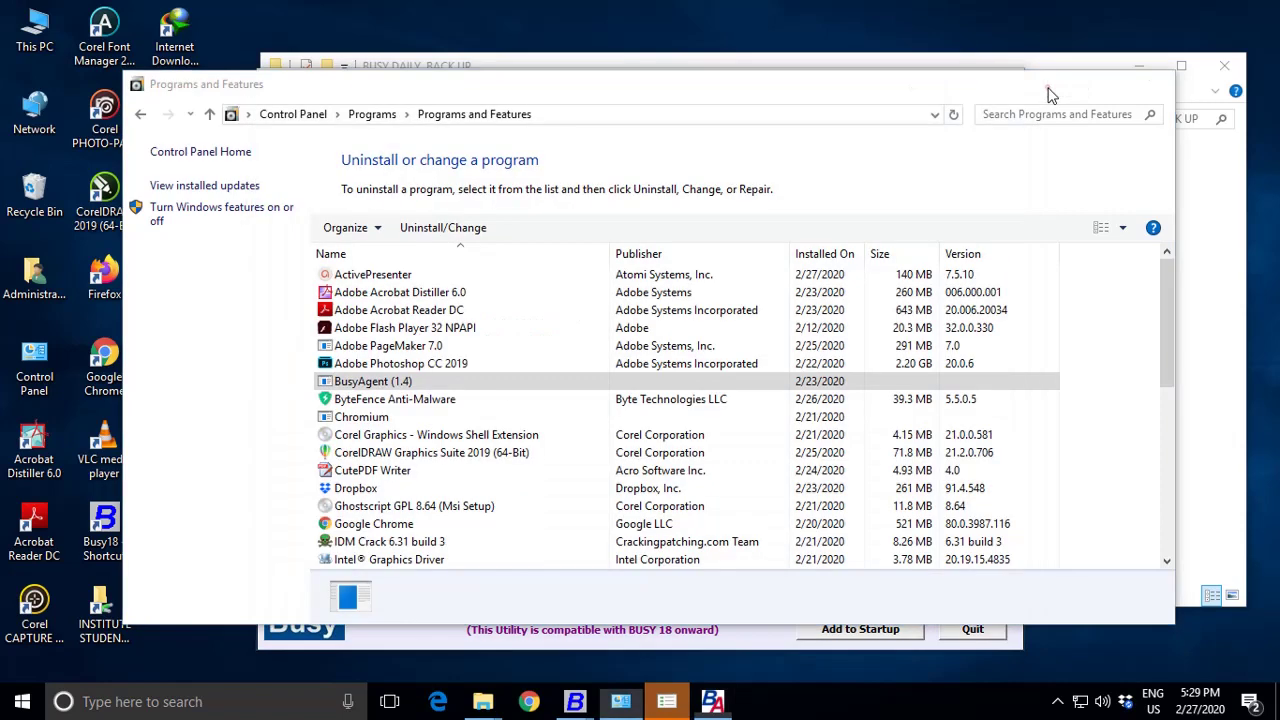
click(1069, 73)
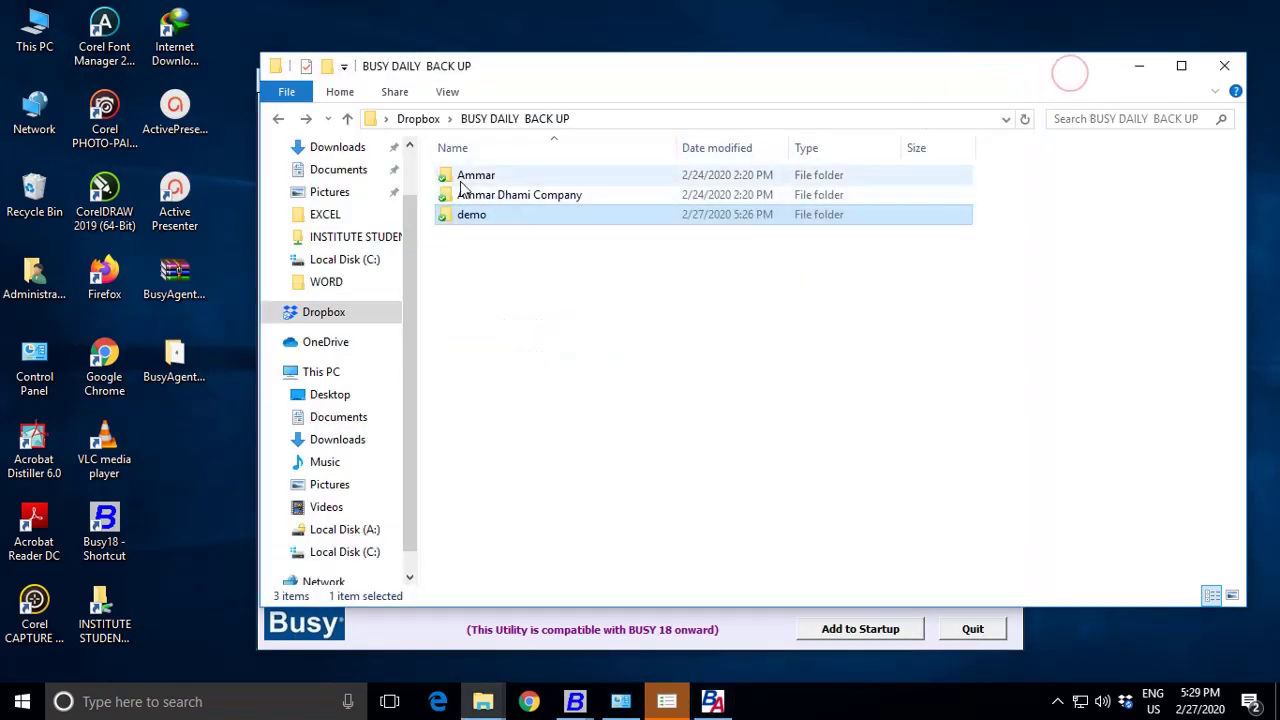
click(280, 119)
double_click(476, 175)
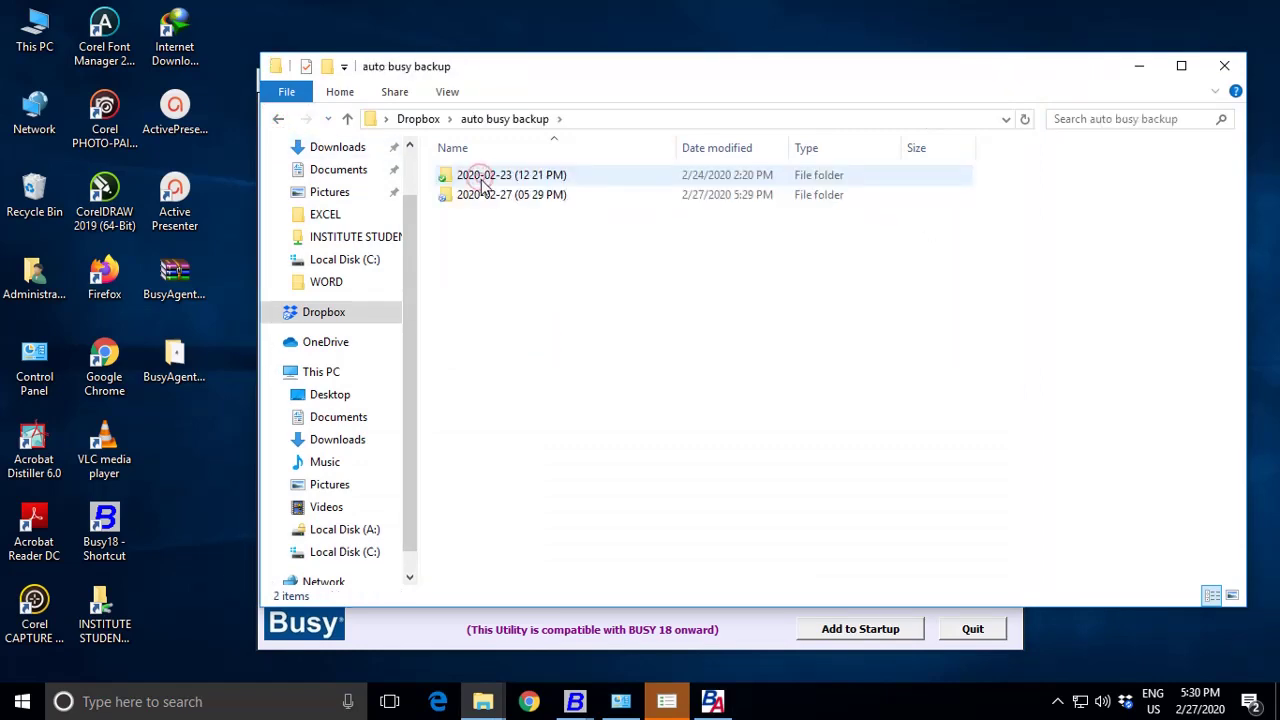
drag(770, 58, 1165, 96)
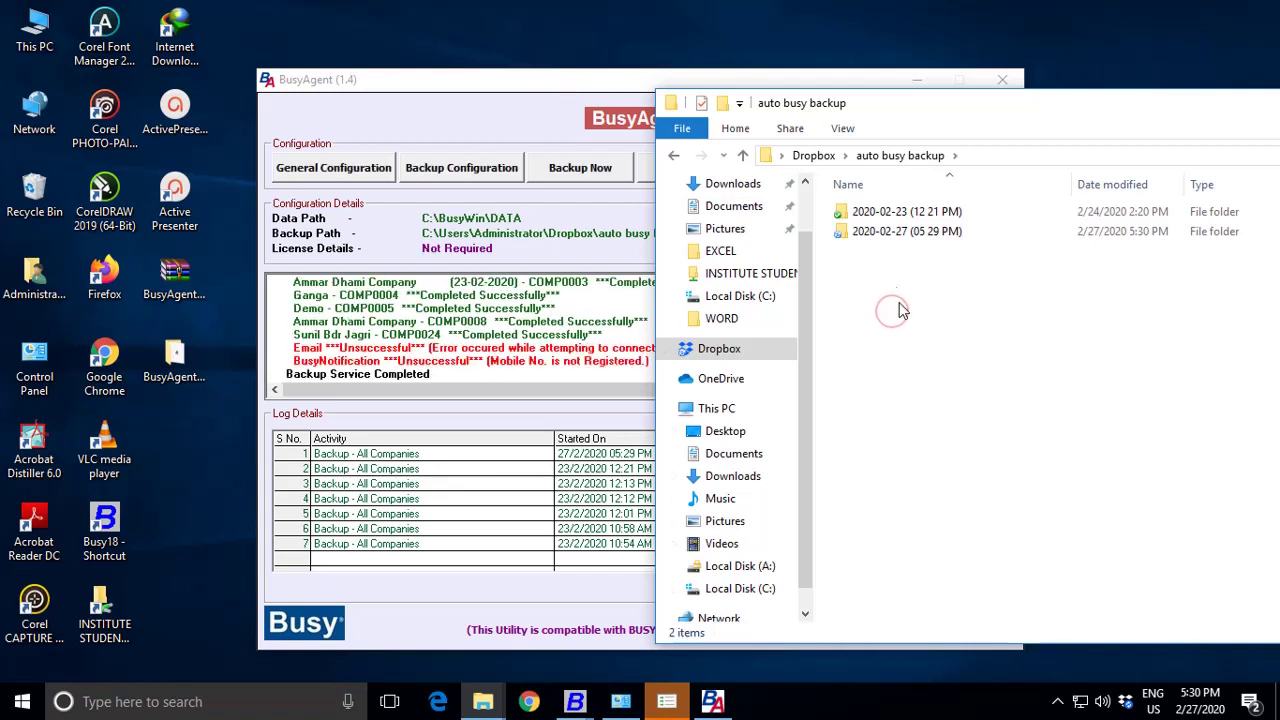
drag(897, 270, 886, 205)
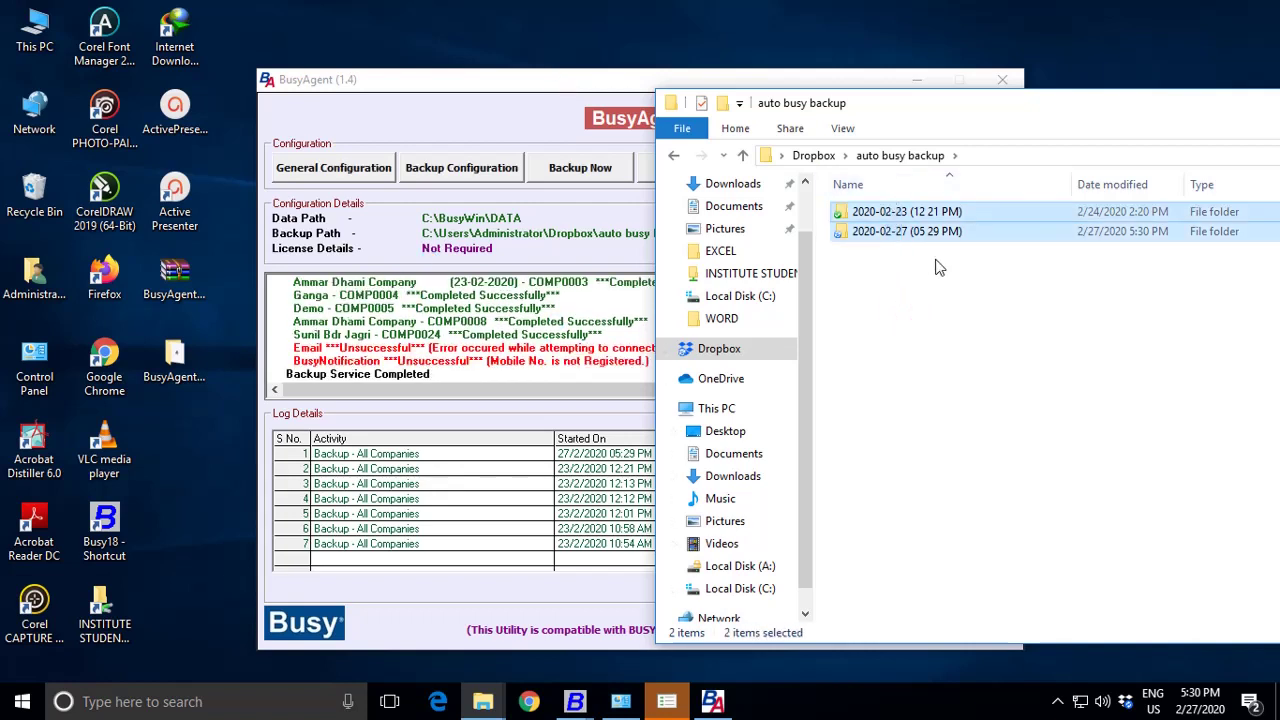
Step: Delete both dated folders from Dropbox's auto busy backup folder and run an immediate BusyAgent backup of all companies
key(Delete)
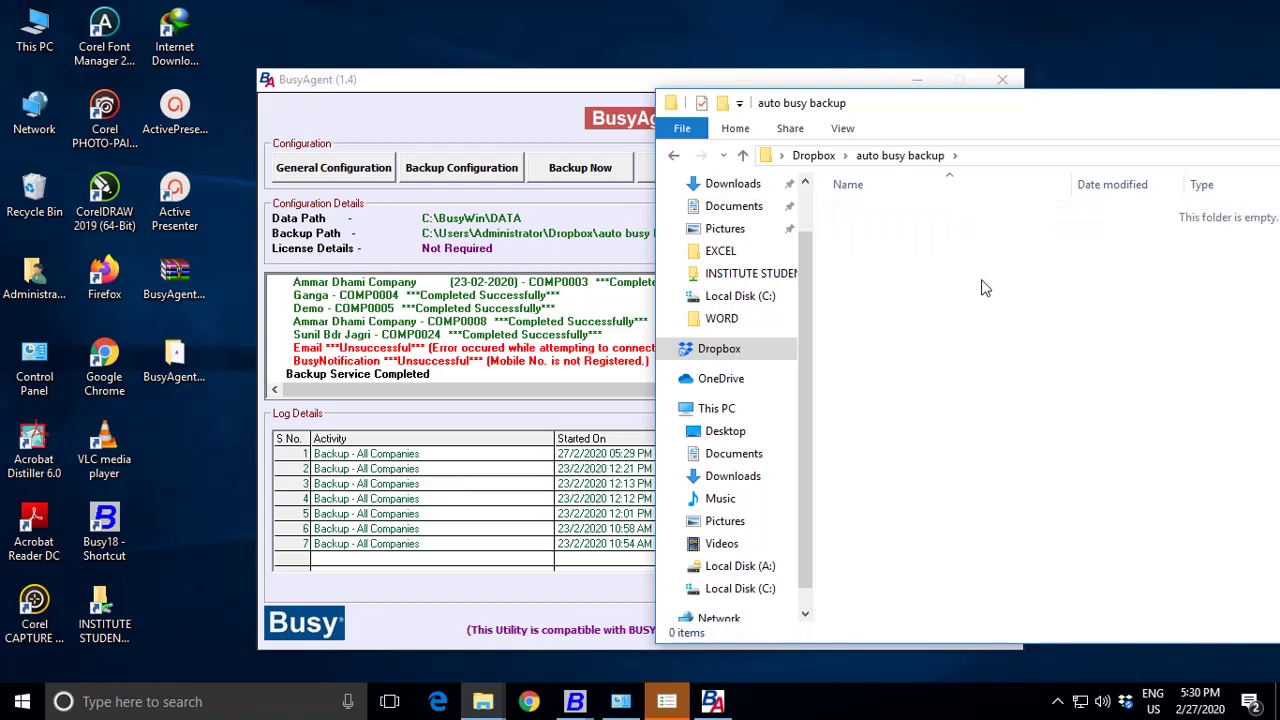
click(585, 168)
click(955, 392)
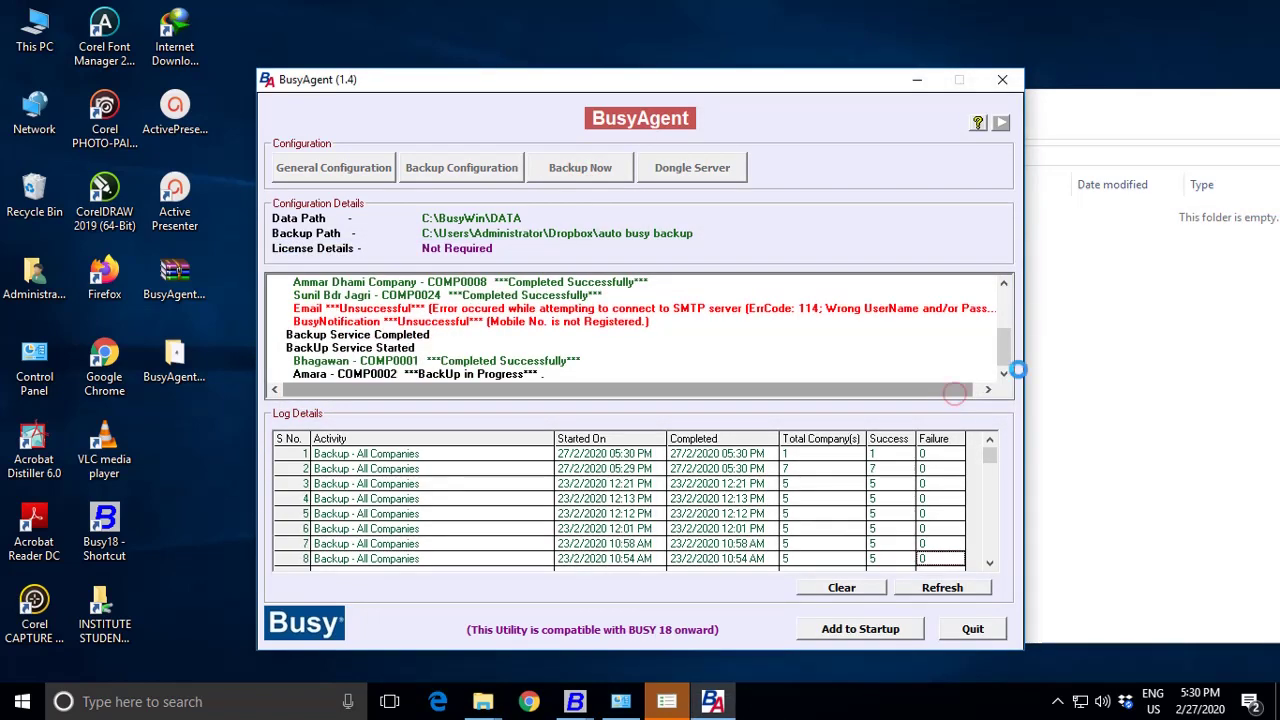
click(1097, 355)
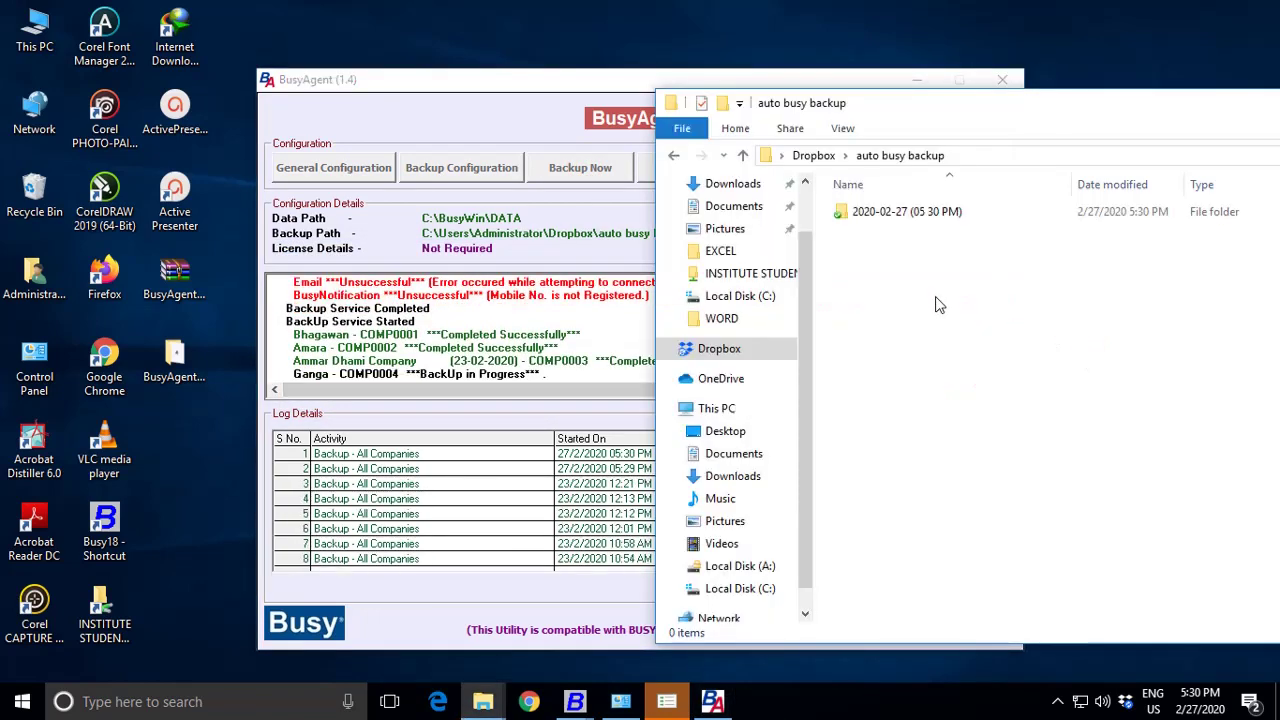
mouse_move(878, 222)
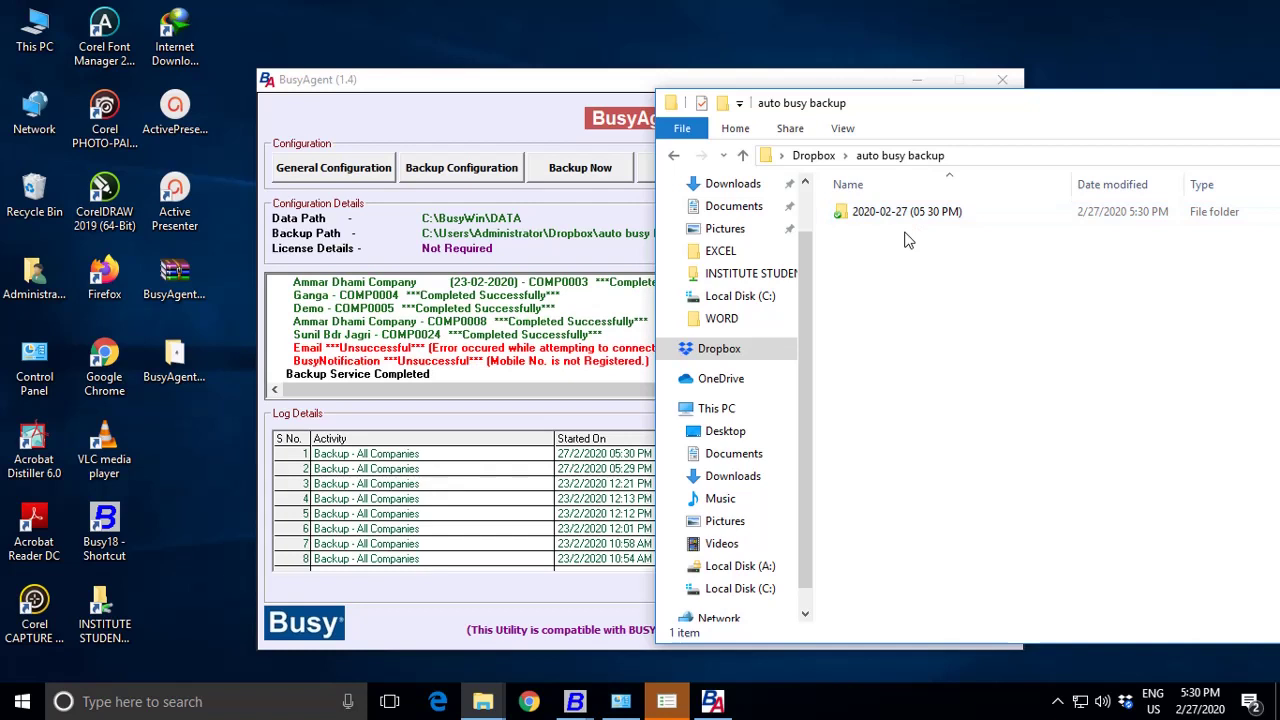
double_click(900, 215)
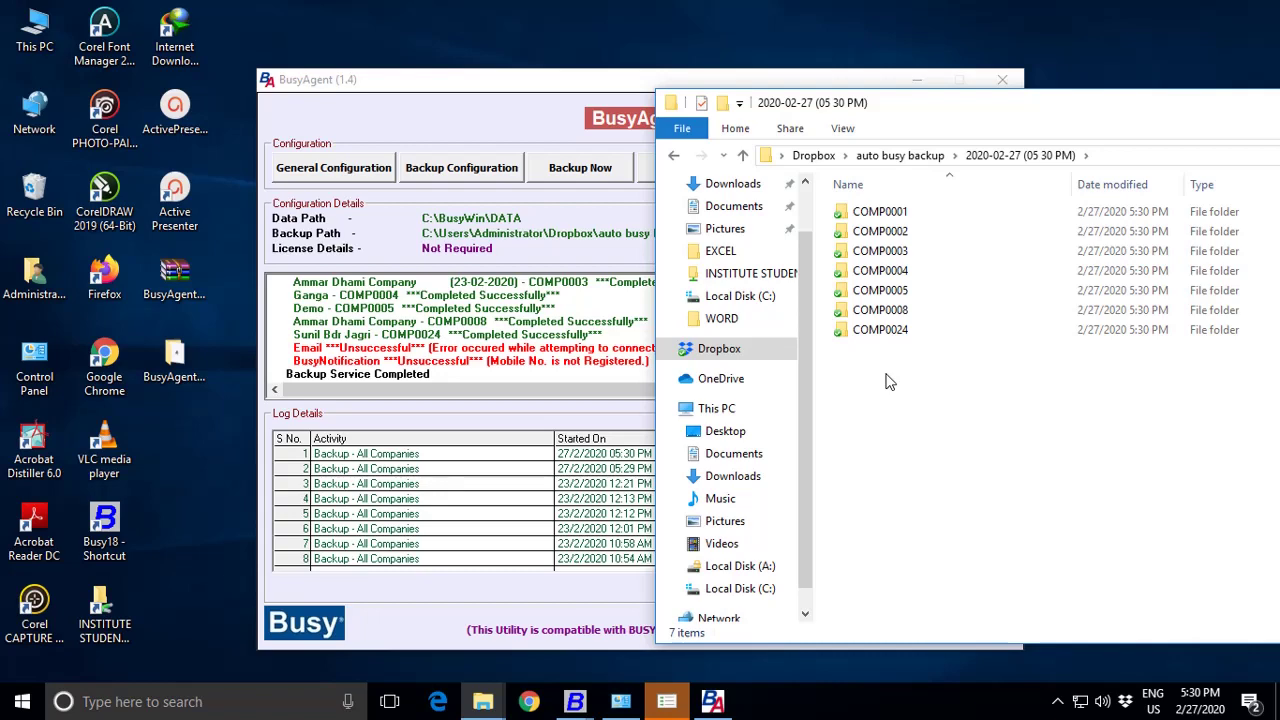
click(673, 155)
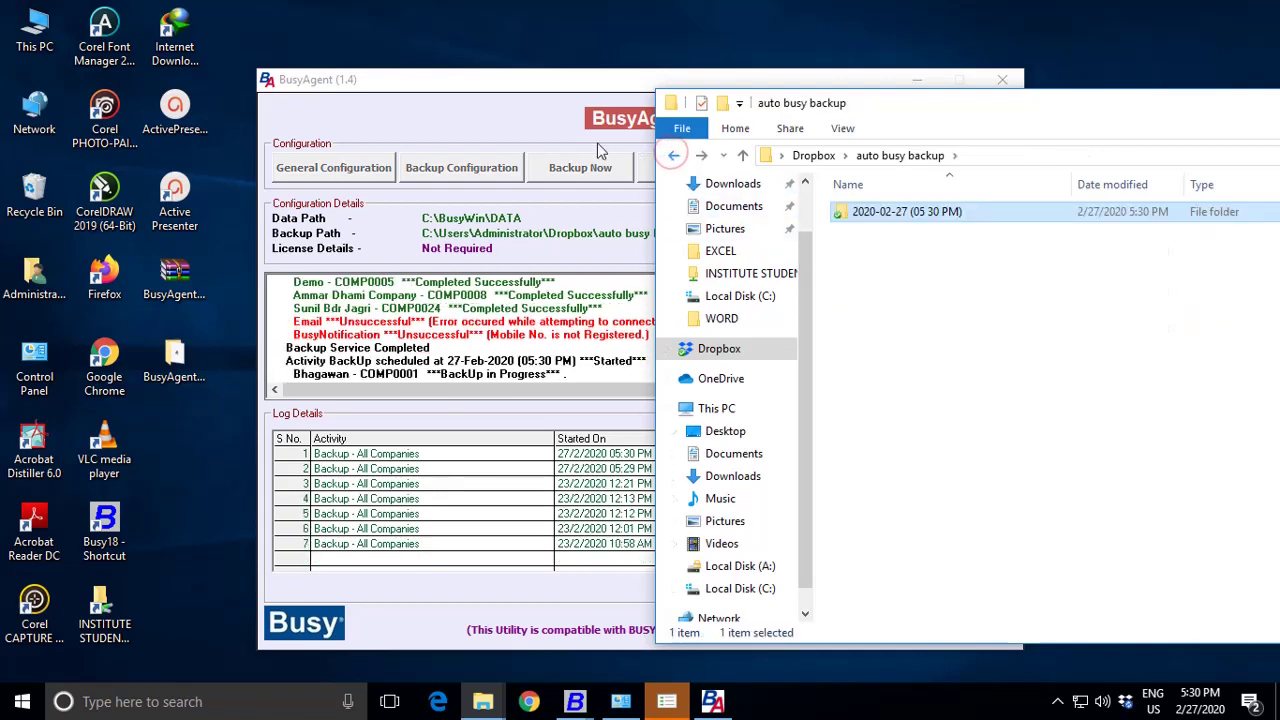
Step: Check the scheduled backup's progress in BusyAgent and its Dropbox folder, and show the hidden notification area icons
click(523, 152)
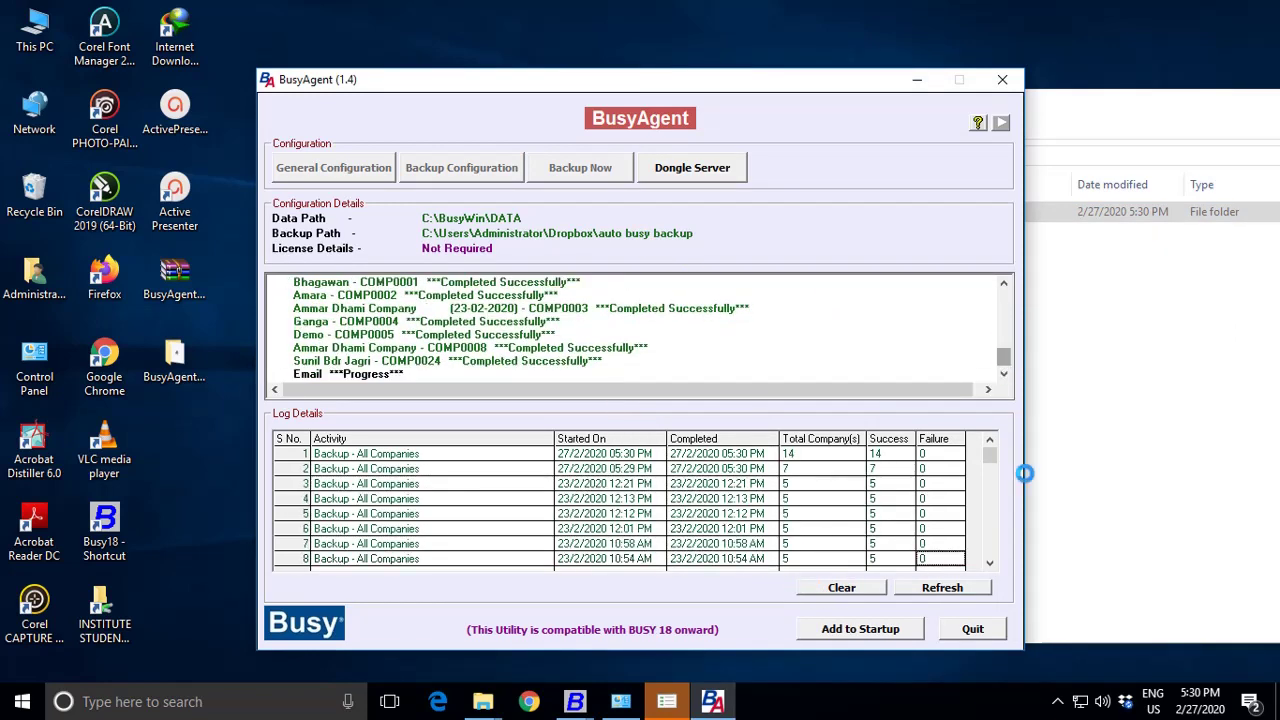
click(1171, 400)
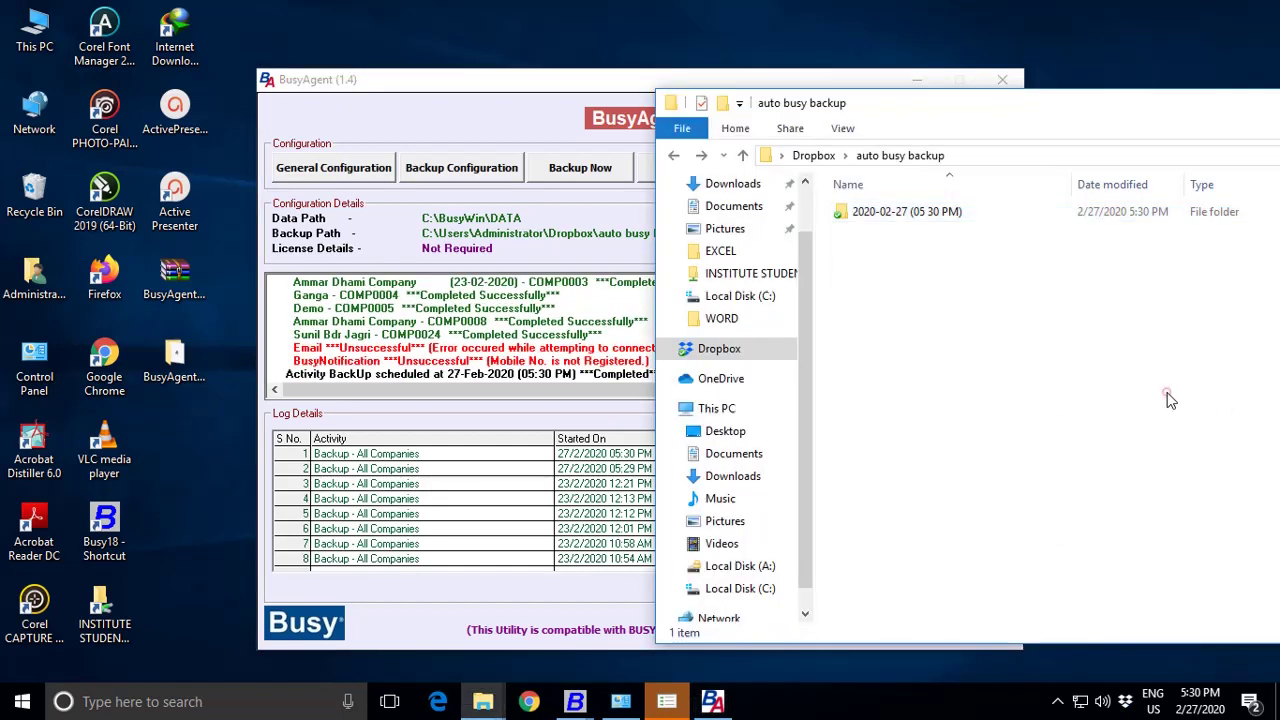
click(1059, 703)
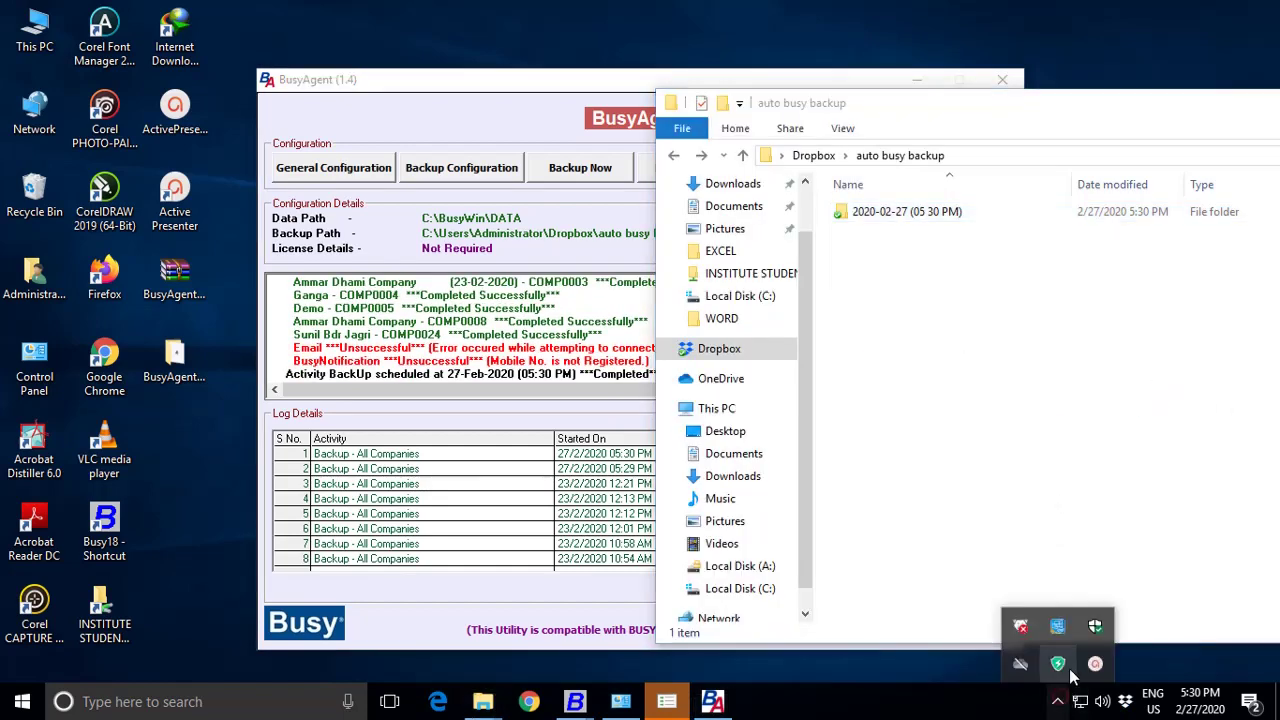